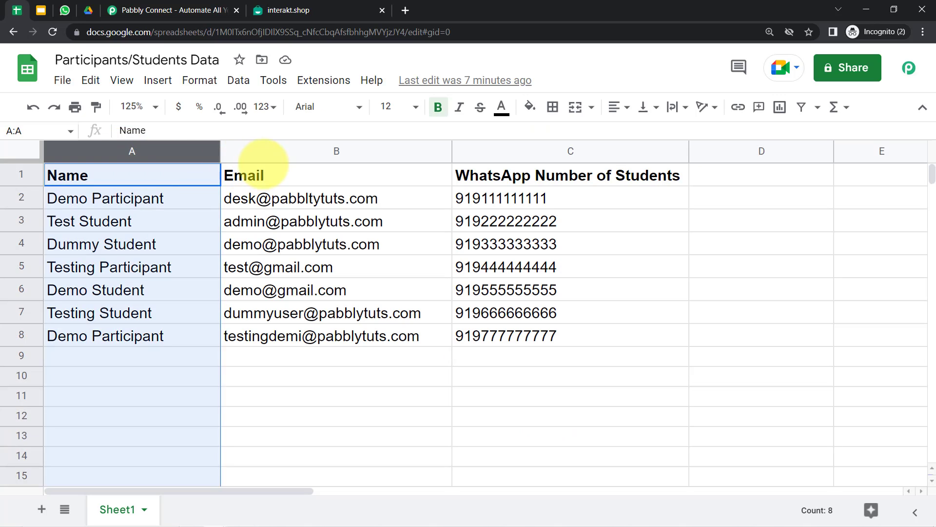
Examine the WhatsApp number column of the Participants/Students Data sheet, the course completion certificate template in Google Slides, and WhatsApp Web
{"action": "left_click", "coordinate": [267, 171]}
{"action": "left_click", "coordinate": [511, 152]}
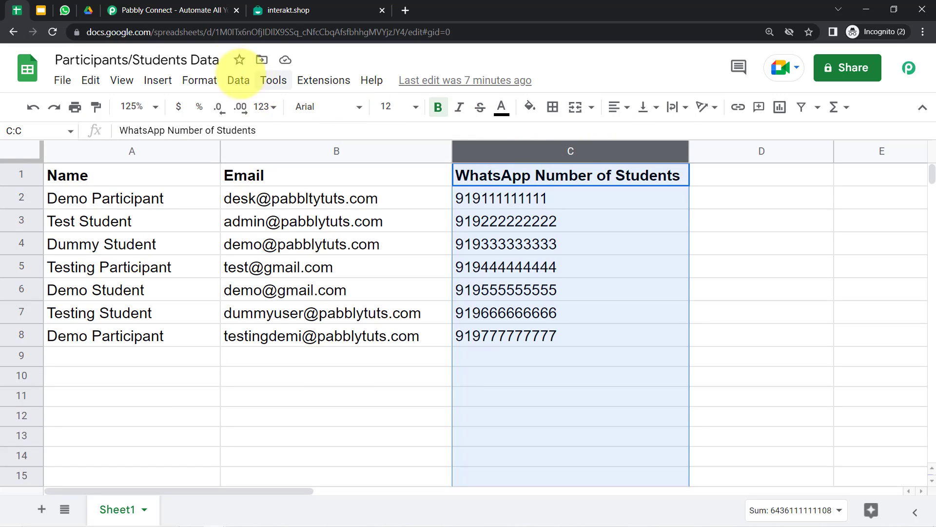
{"action": "left_click", "coordinate": [41, 10]}
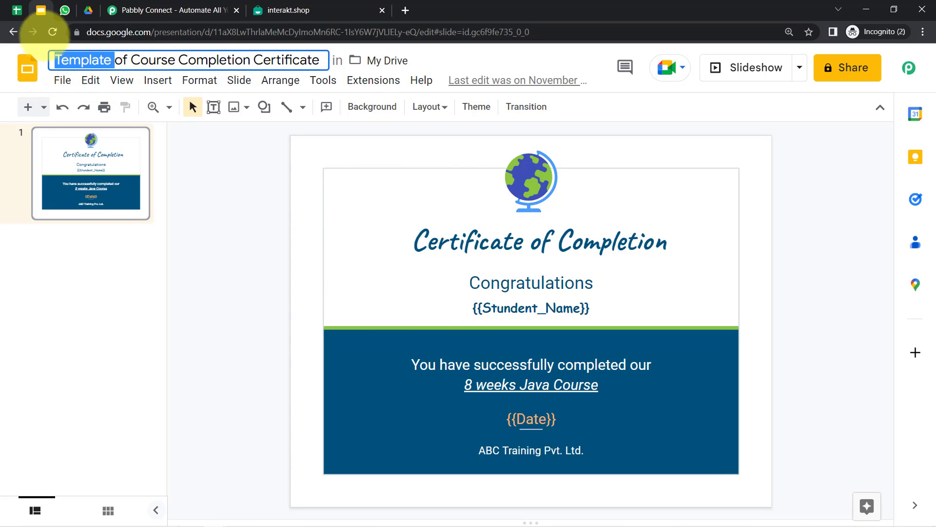
{"action": "left_click", "coordinate": [64, 9]}
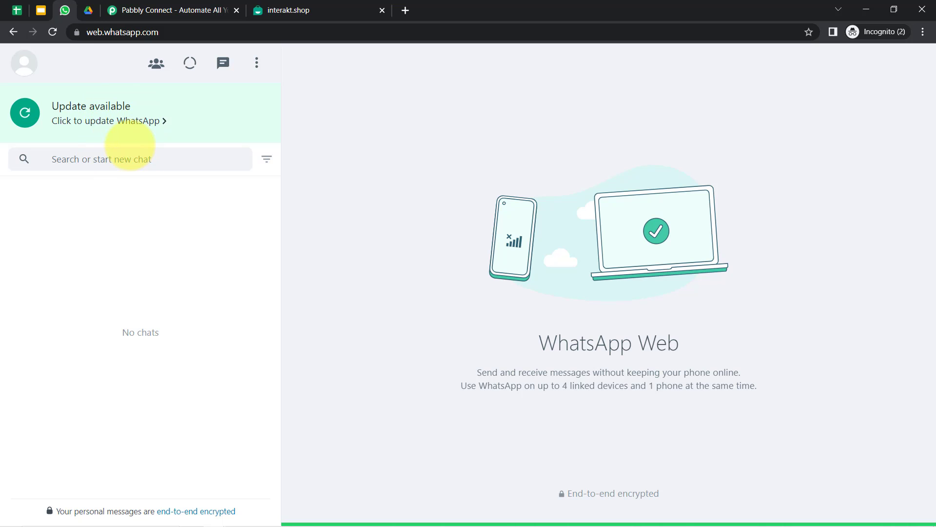
{"action": "left_click", "coordinate": [17, 10]}
{"action": "left_click", "coordinate": [40, 10]}
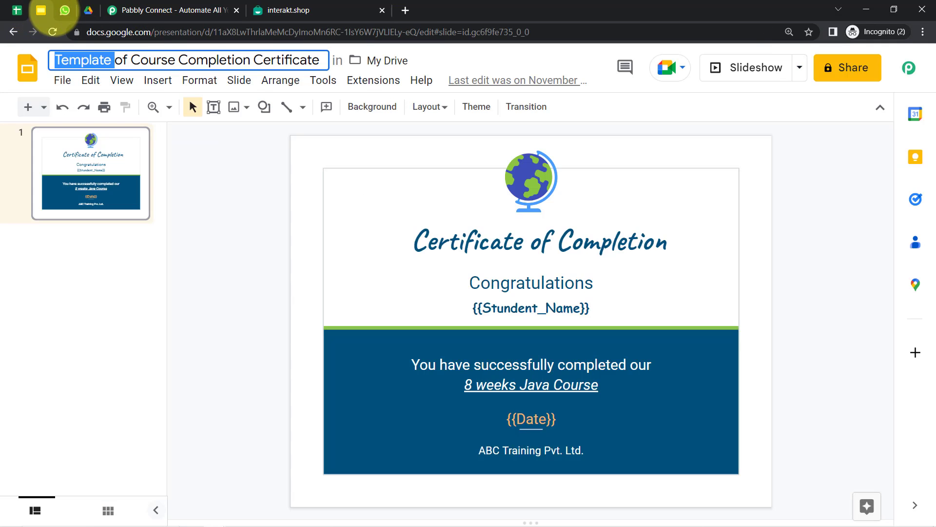
{"action": "left_click", "coordinate": [65, 10]}
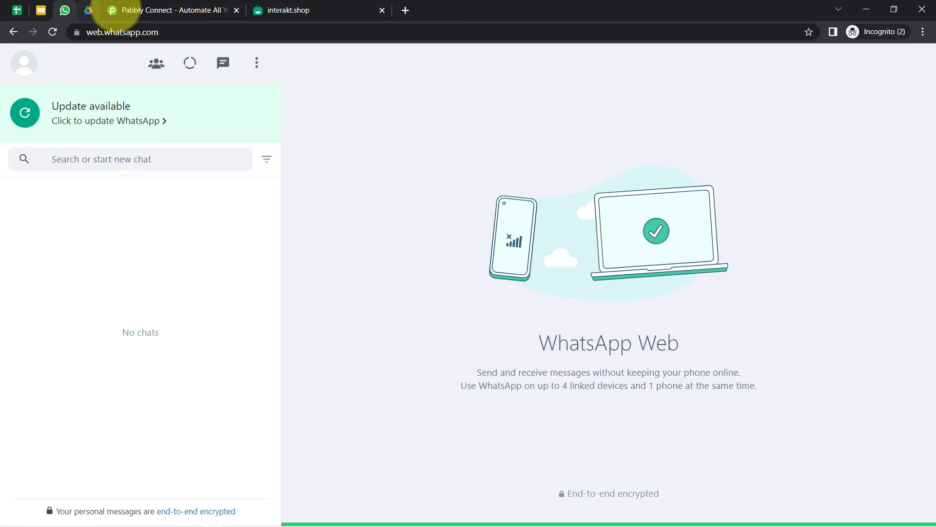
Switch to the Pabbly Connect website and dismiss the lifetime offer pop-up
{"action": "left_click", "coordinate": [122, 12]}
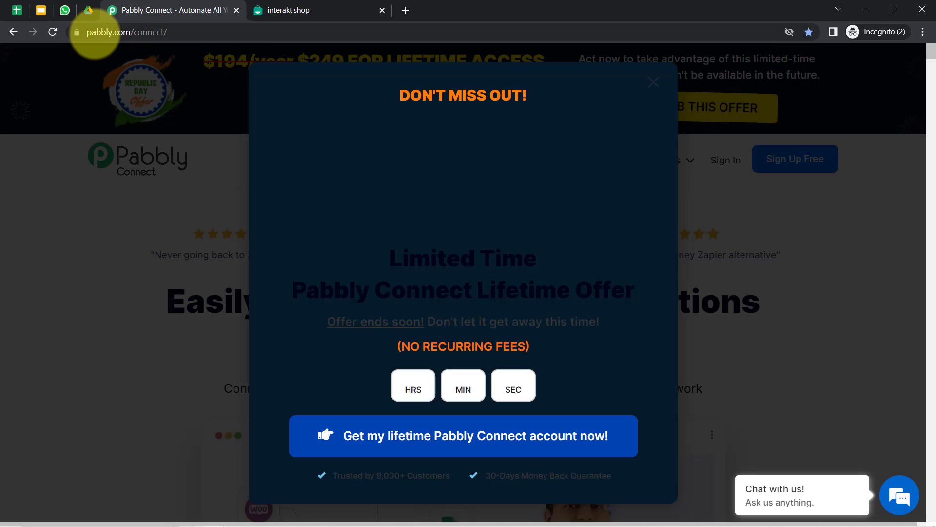
{"action": "left_click_drag", "start_coordinate": [96, 33], "coordinate": [162, 37]}
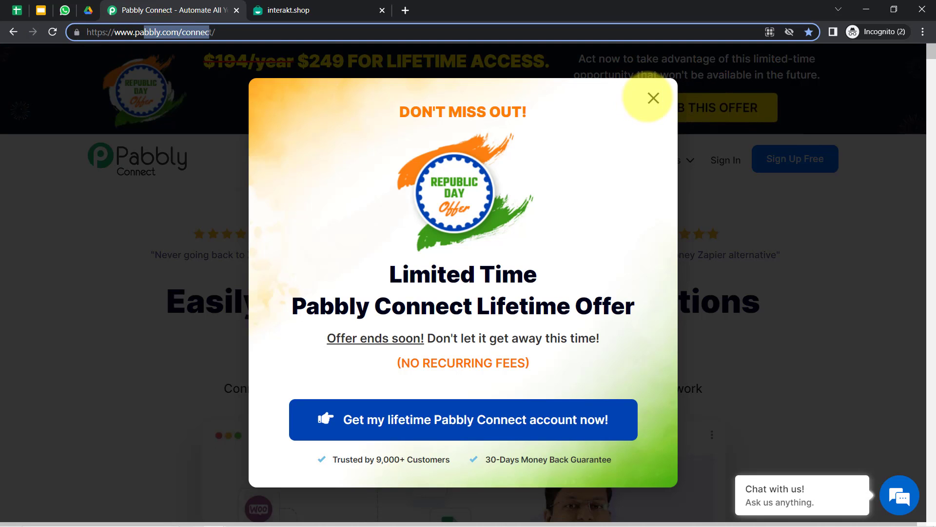
{"action": "left_click", "coordinate": [654, 98]}
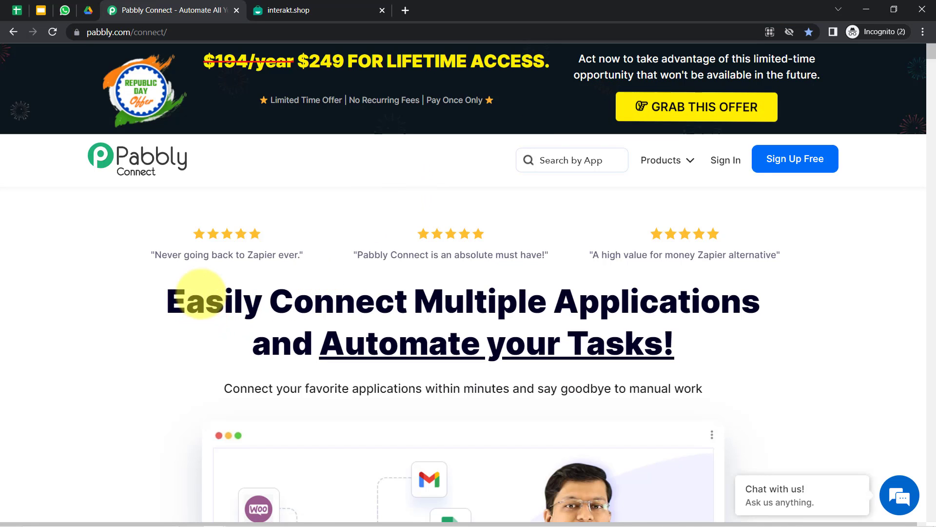
{"action": "left_click_drag", "start_coordinate": [203, 296], "coordinate": [629, 332]}
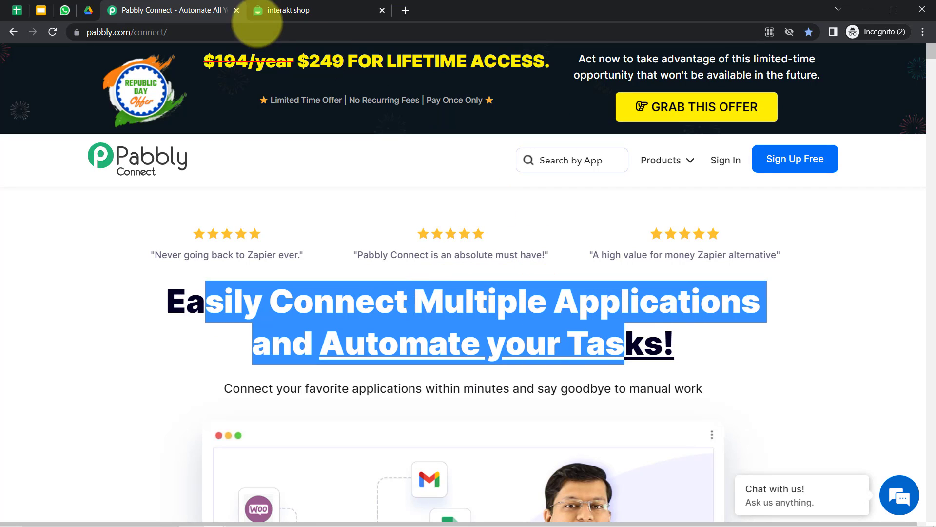
{"action": "left_click", "coordinate": [102, 33]}
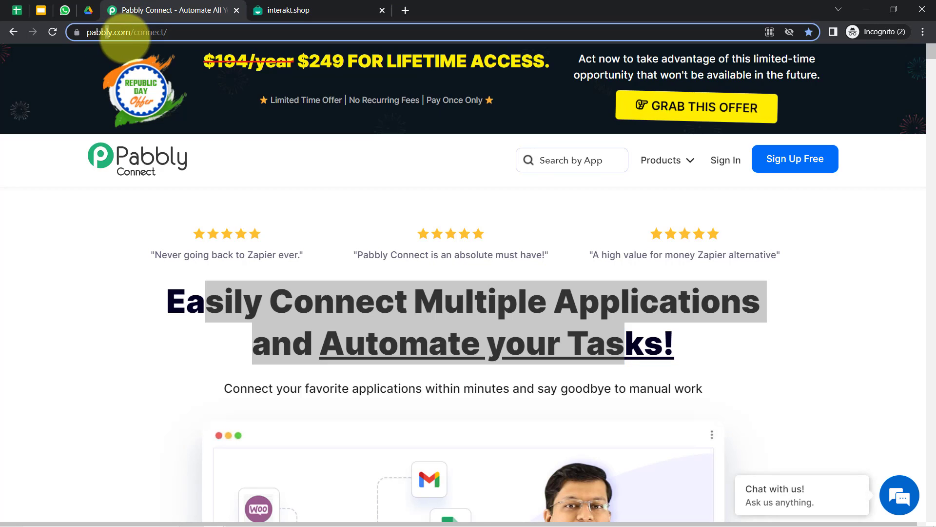
{"action": "left_click_drag", "start_coordinate": [106, 32], "coordinate": [162, 33]}
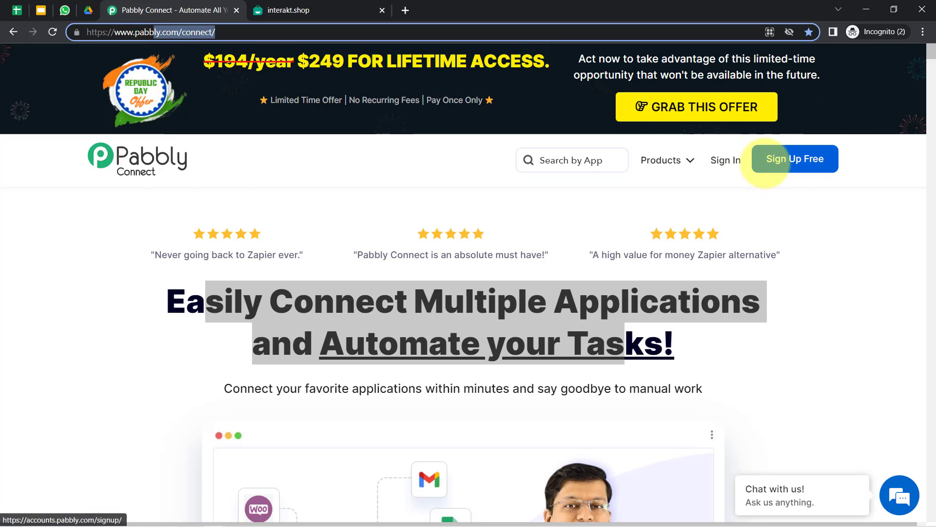
Sign in to the Pabbly account and access the Pabbly Connect dashboard
{"action": "left_click", "coordinate": [729, 160]}
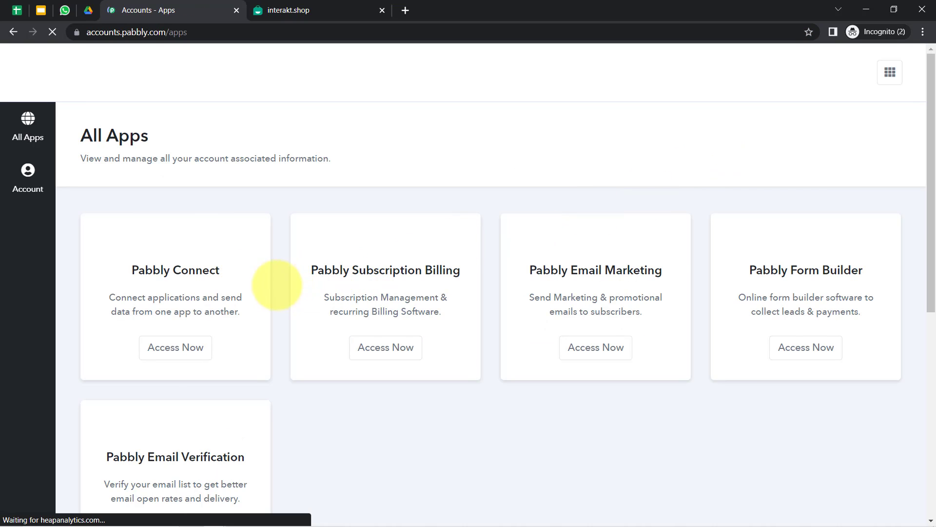
{"action": "left_click", "coordinate": [175, 355]}
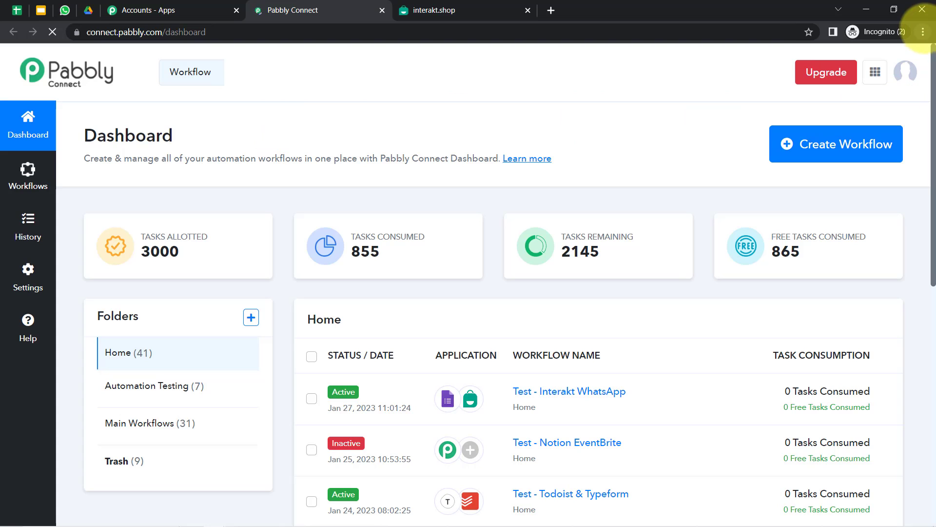
{"action": "left_click", "coordinate": [923, 31]}
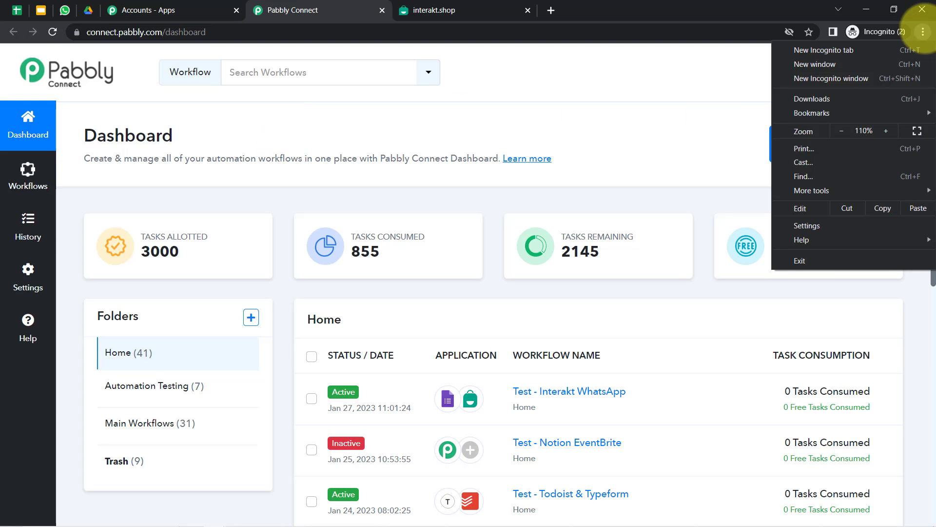
{"action": "left_click", "coordinate": [924, 31]}
{"action": "double_click", "coordinate": [146, 132]}
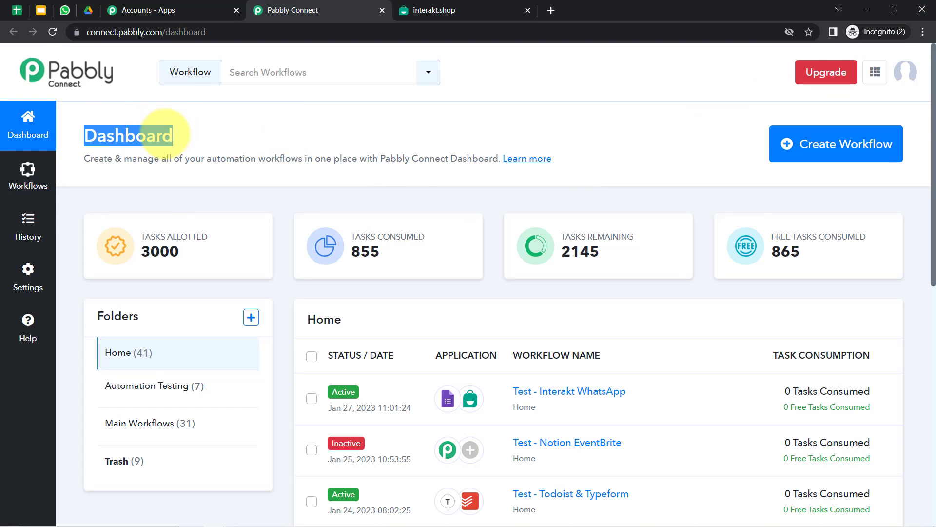
{"action": "left_click", "coordinate": [205, 136]}
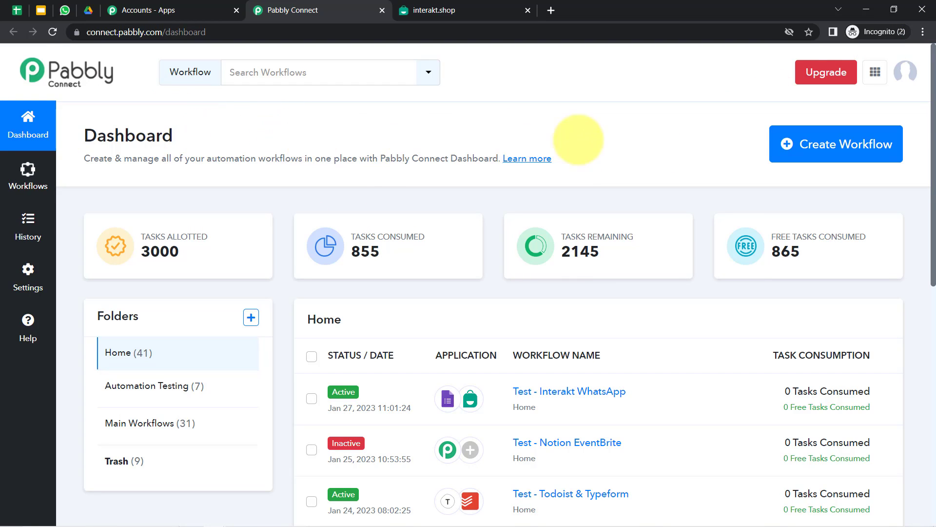
Create a workflow named "Connect Google Sheets. Google Slides & Interakt (WhatsApp) & Automation Certificate Creation & Sending"
{"action": "left_click", "coordinate": [804, 144]}
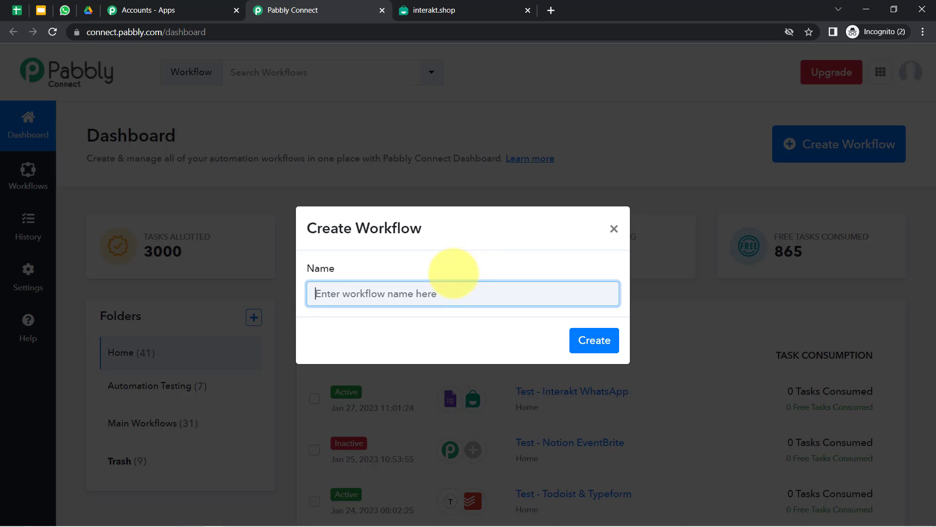
{"action": "type", "text": "Connect Google Sheets. Google Slides & Interakt & Automation Certificate Creation & Sending"}
{"action": "left_click_drag", "start_coordinate": [412, 293], "coordinate": [229, 302]}
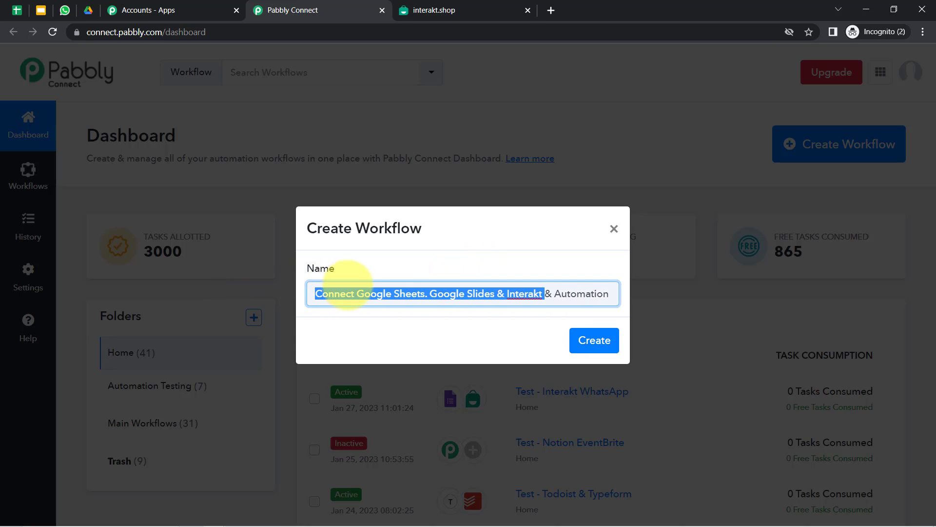
{"action": "left_click", "coordinate": [346, 293]}
{"action": "left_click_drag", "start_coordinate": [371, 293], "coordinate": [436, 293]}
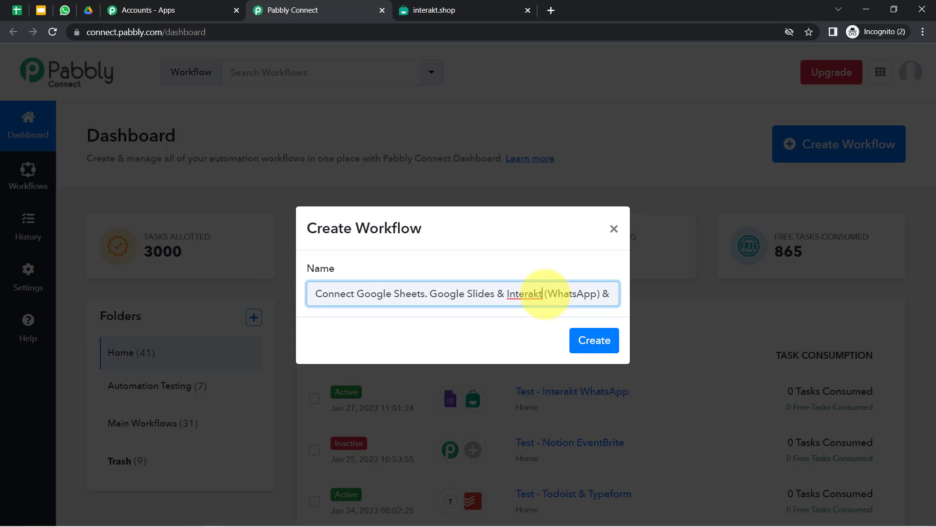
{"action": "type", "text": "Automation Certificate Creation & Sending"}
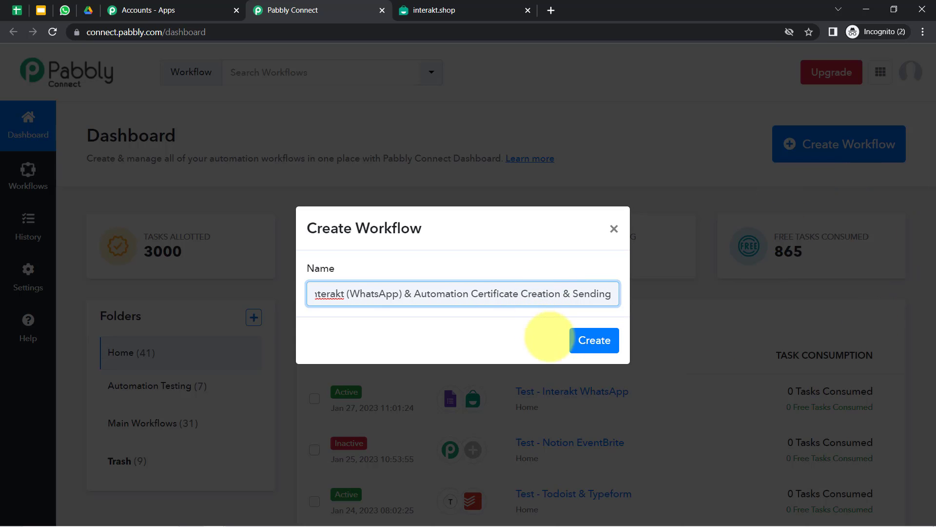
{"action": "left_click", "coordinate": [592, 340]}
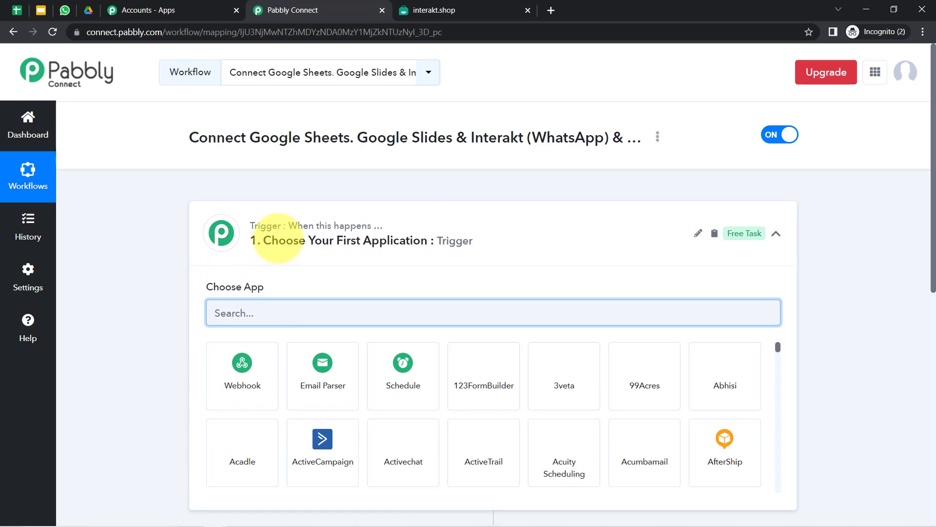
Set the workflow's trigger app to Google Sheets with New or Updated Spreadsheet Row as the trigger event
{"action": "left_click", "coordinate": [257, 240]}
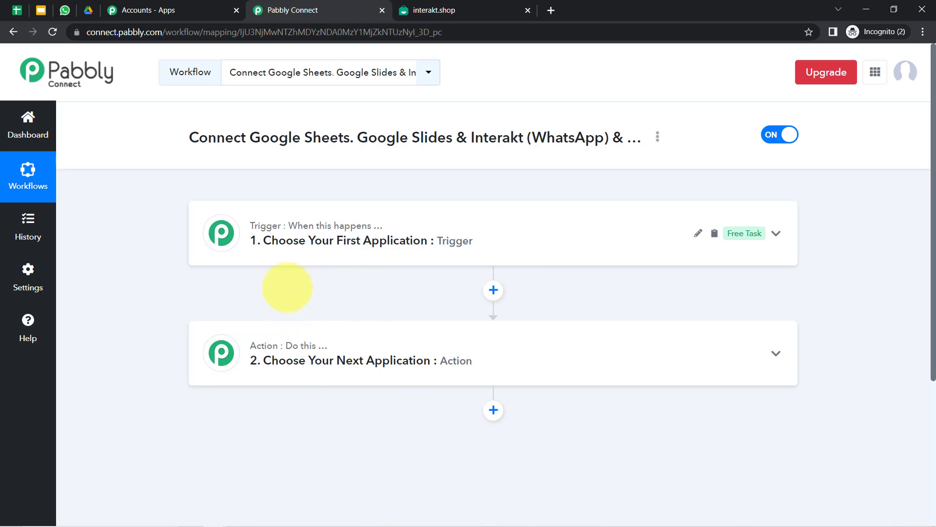
{"action": "left_click", "coordinate": [305, 244]}
{"action": "left_click", "coordinate": [257, 303]}
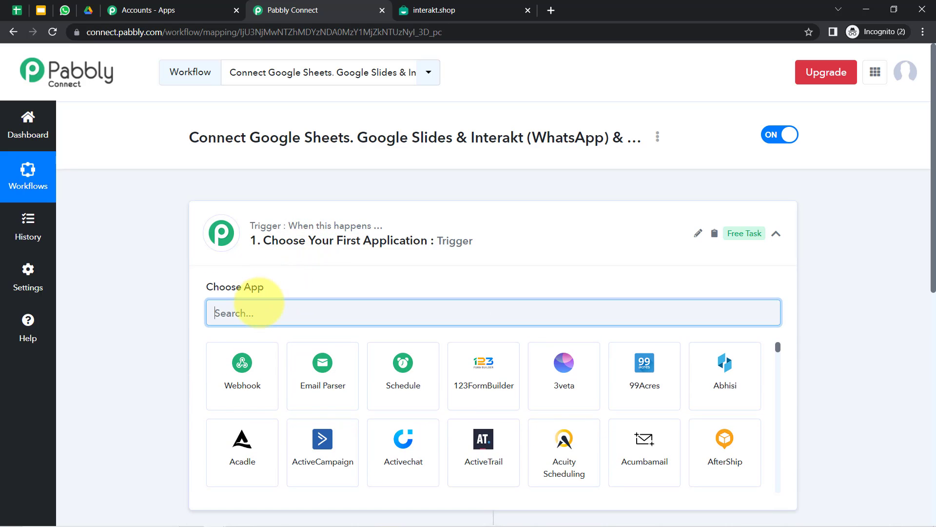
{"action": "type", "text": "google "}
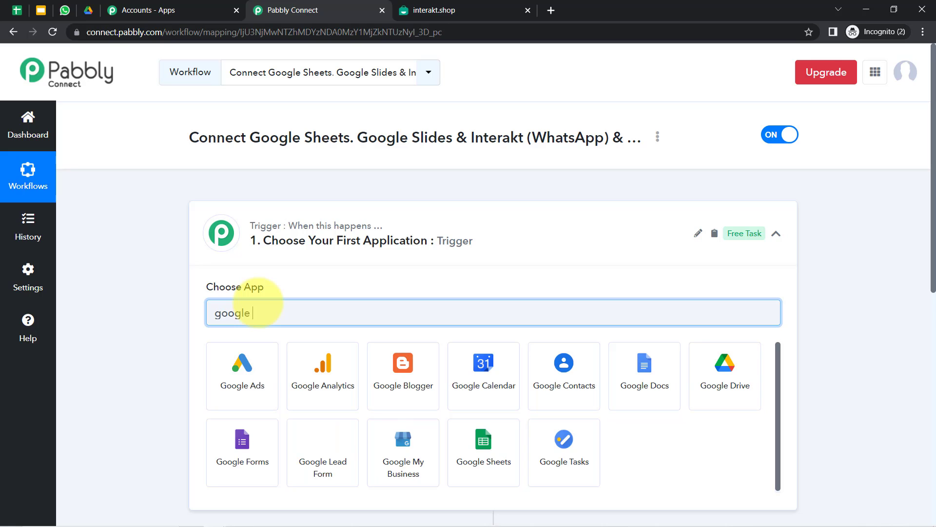
{"action": "type", "text": "shee"}
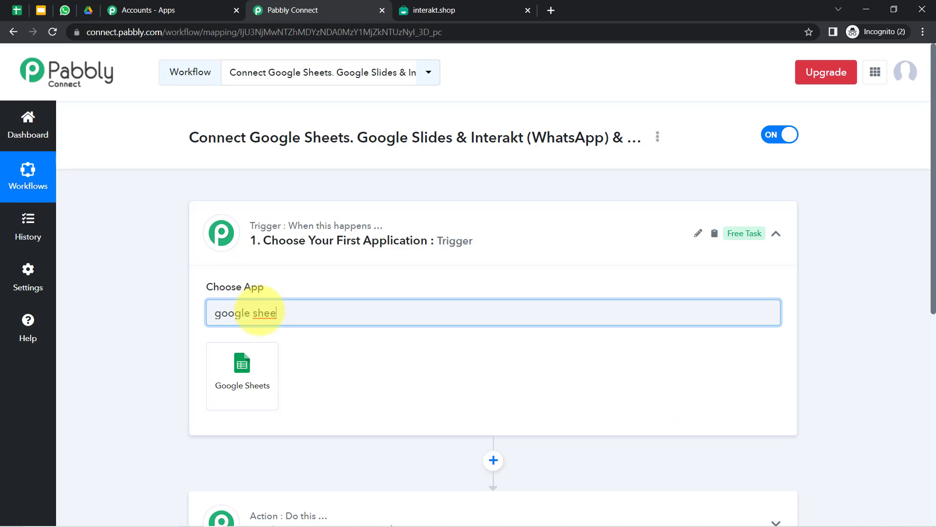
{"action": "left_click", "coordinate": [244, 371]}
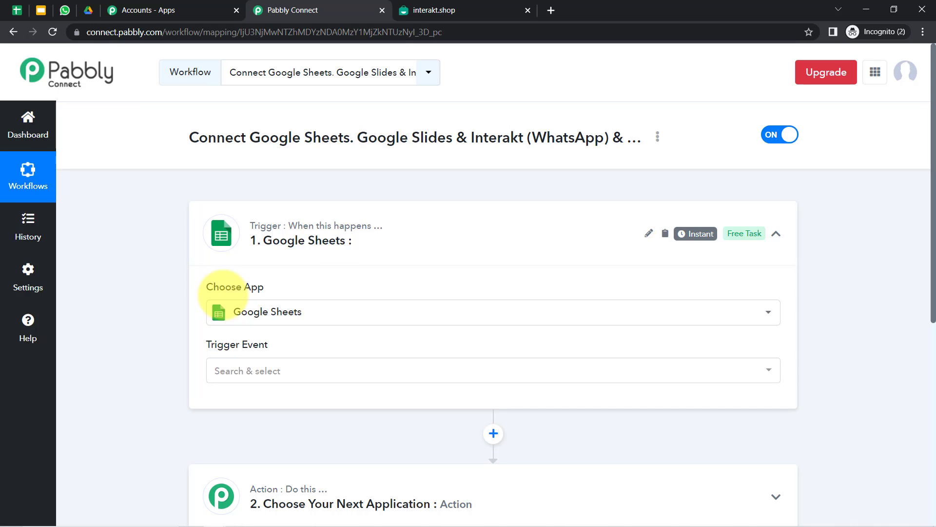
{"action": "left_click", "coordinate": [225, 372]}
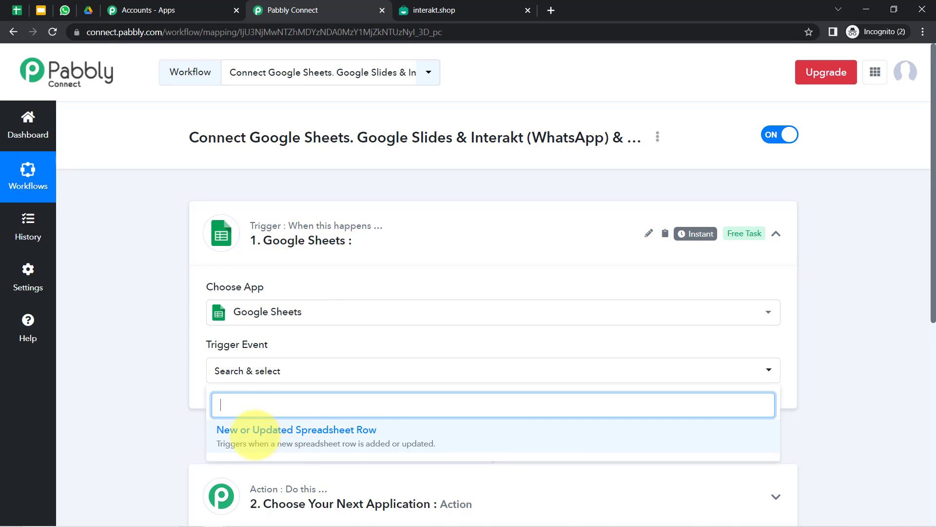
{"action": "left_click", "coordinate": [252, 435]}
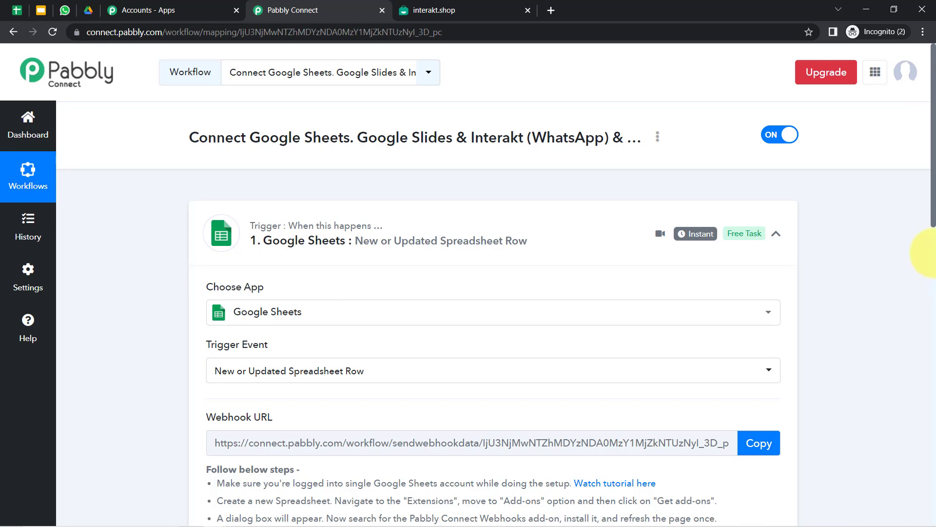
Review the webhook URL and the setup instructions of the Google Sheets trigger
{"action": "left_click_drag", "start_coordinate": [927, 216], "coordinate": [921, 281]}
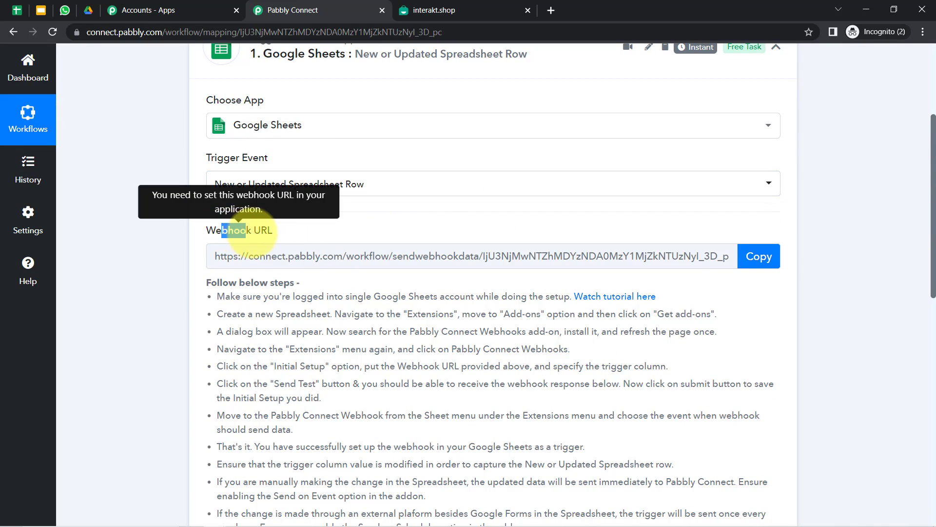
{"action": "left_click_drag", "start_coordinate": [222, 230], "coordinate": [293, 230]}
{"action": "left_click_drag", "start_coordinate": [223, 282], "coordinate": [276, 417]}
{"action": "left_click", "coordinate": [190, 302]}
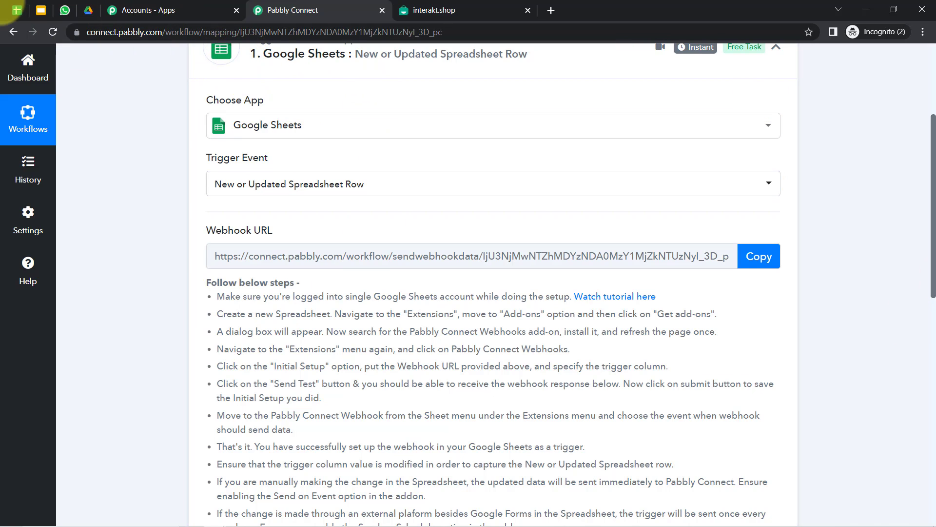
Place the spreadsheet's browser tab right after the Google Drive tab, and copy the Google Sheets trigger's webhook URL from the workflow
{"action": "left_click", "coordinate": [17, 9]}
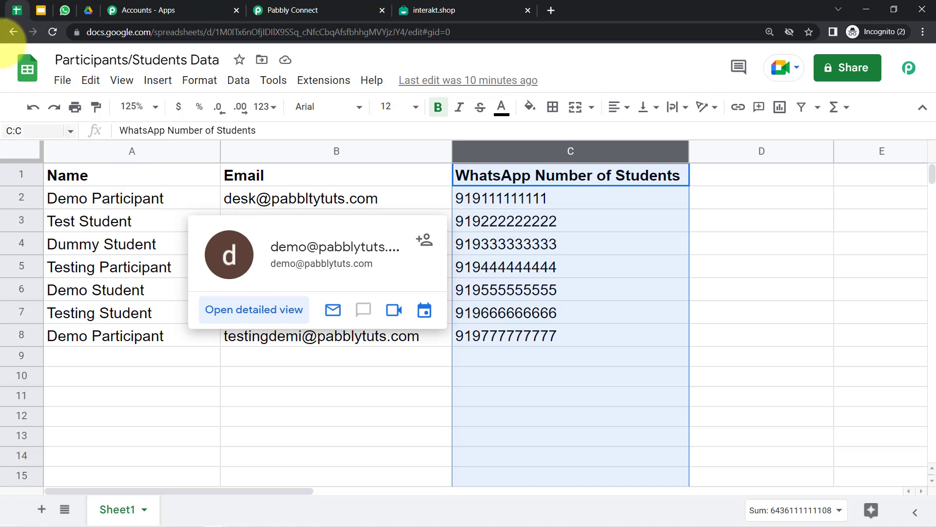
{"action": "left_click_drag", "start_coordinate": [17, 11], "coordinate": [79, 12]}
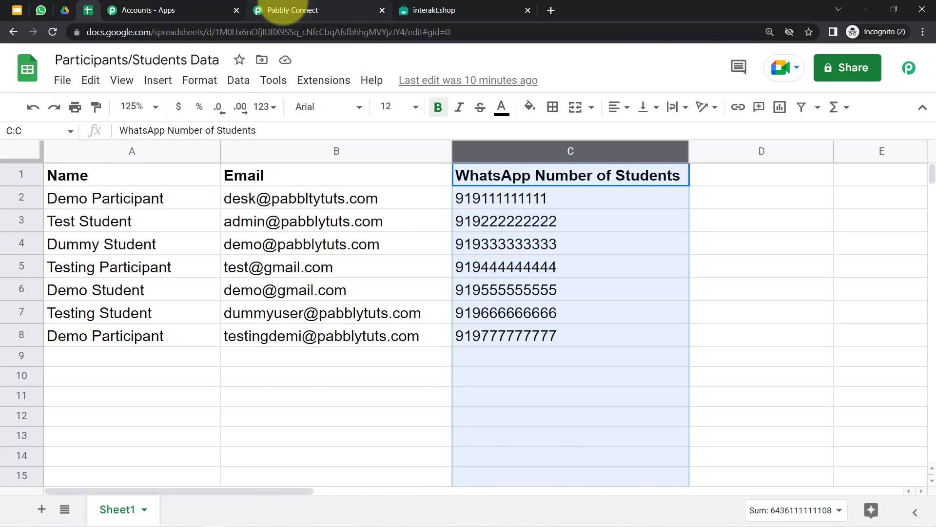
{"action": "left_click", "coordinate": [292, 10]}
{"action": "scroll", "coordinate": [146, 342], "scroll_direction": "down", "scroll_amount": 2}
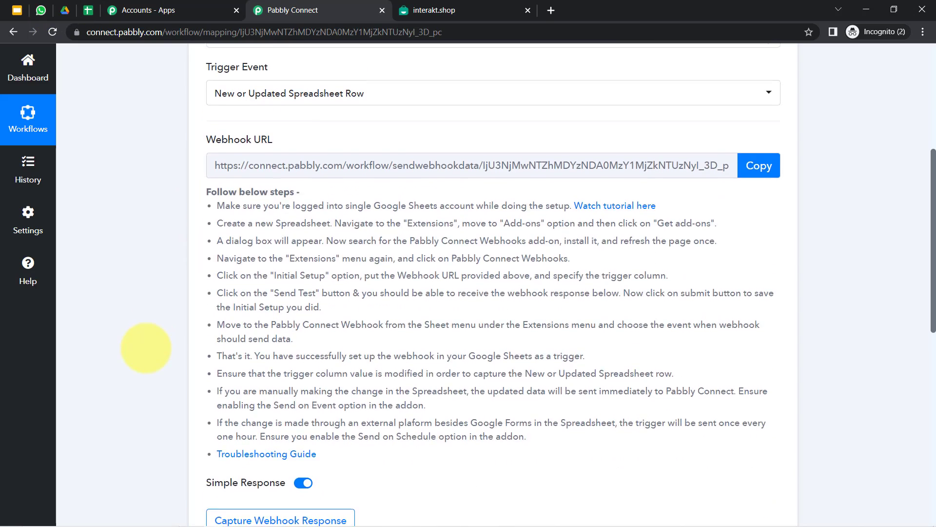
{"action": "scroll", "coordinate": [146, 348], "scroll_direction": "down", "scroll_amount": 5}
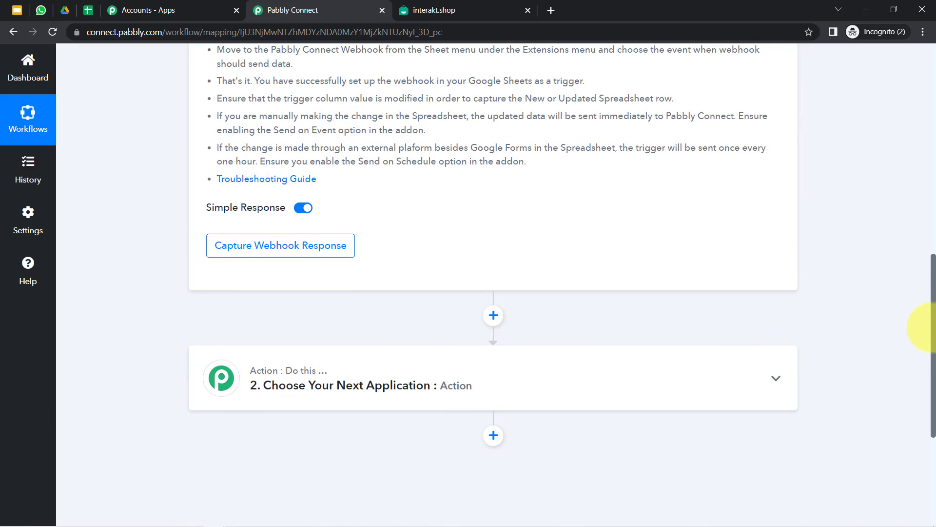
{"action": "left_click_drag", "start_coordinate": [927, 327], "coordinate": [915, 216]}
{"action": "left_click", "coordinate": [759, 219]}
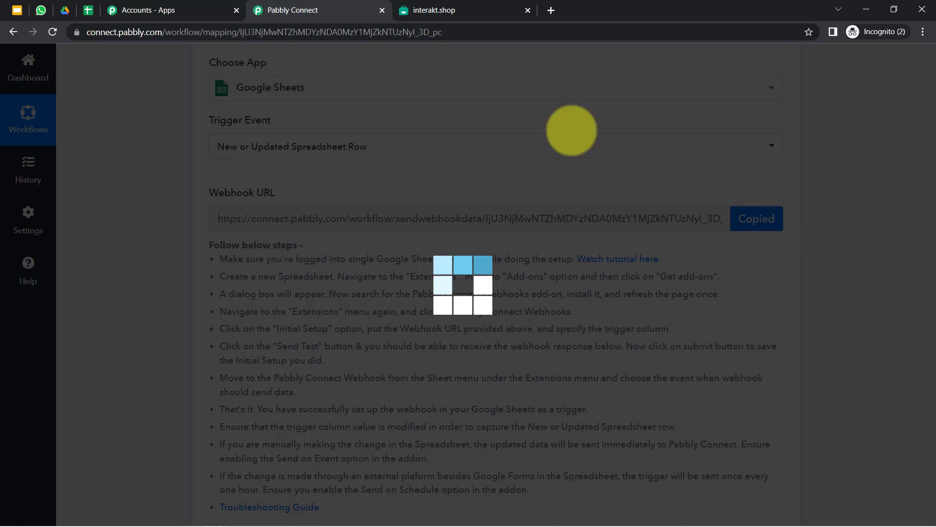
In the Participants/Students Data spreadsheet, search the Google Workspace Marketplace for the Pabbly Connect Webhooks add-on
{"action": "left_click", "coordinate": [88, 10]}
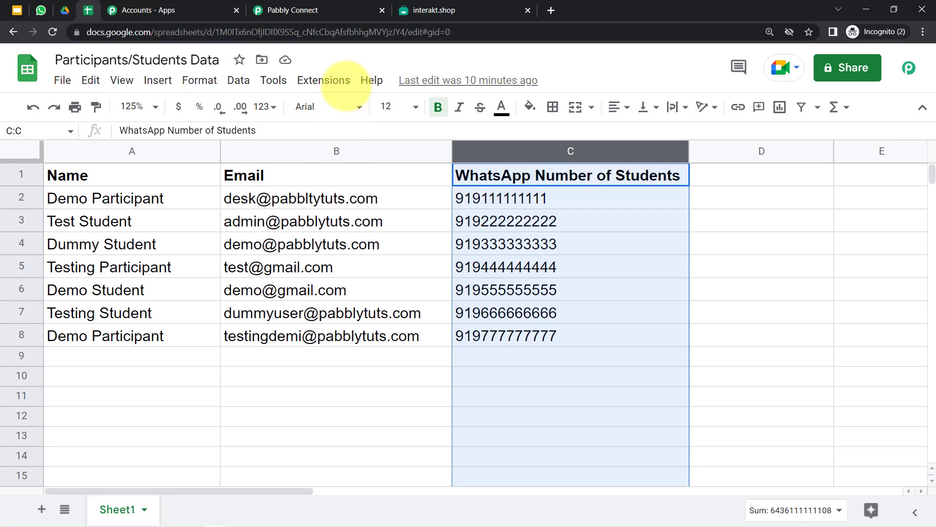
{"action": "left_click", "coordinate": [324, 80]}
{"action": "mouse_move", "coordinate": [335, 112]}
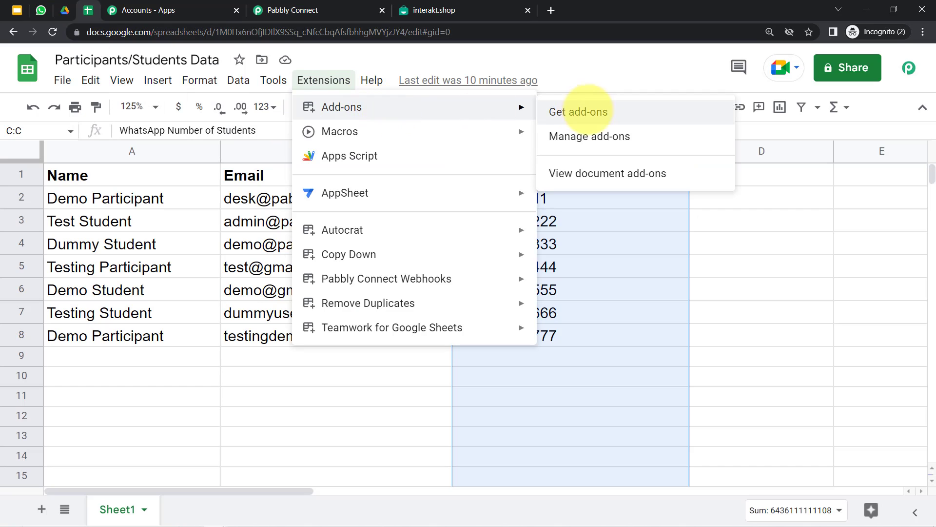
{"action": "left_click", "coordinate": [591, 111]}
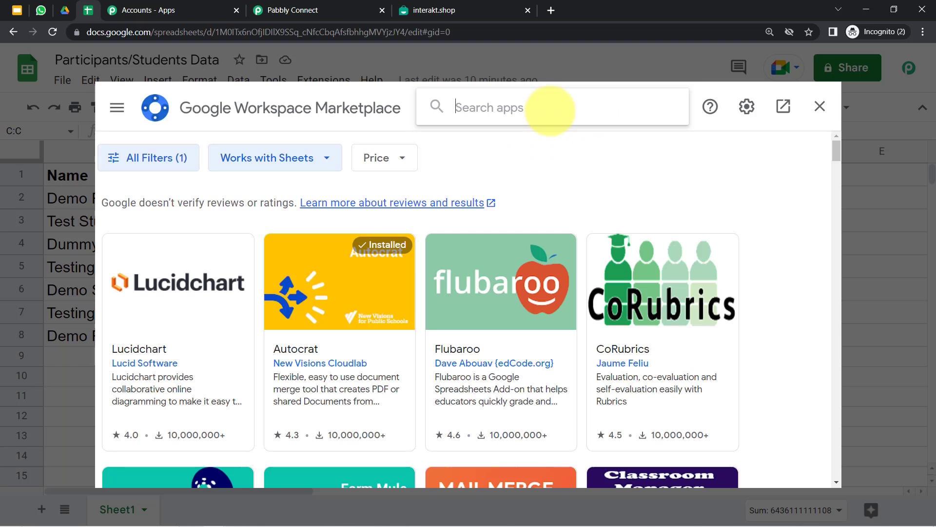
{"action": "type", "text": "pabbly"}
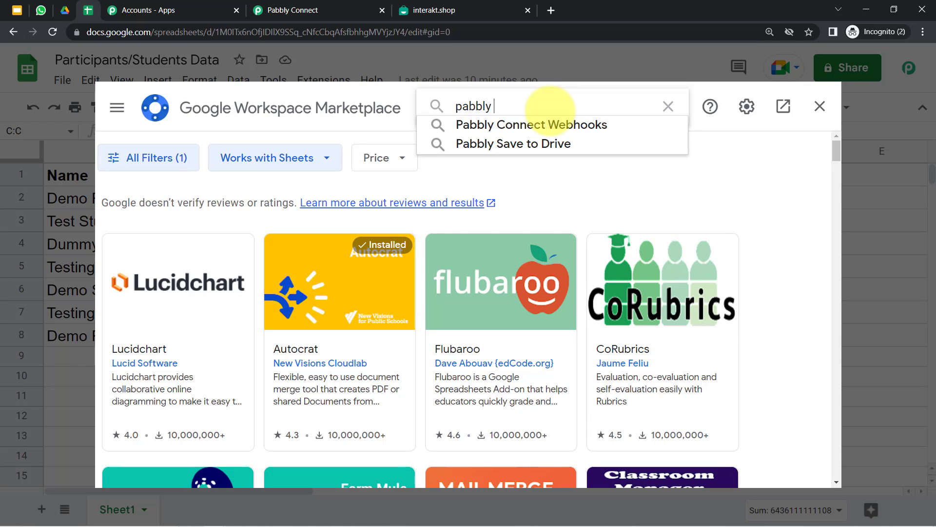
{"action": "type", "text": " conn"}
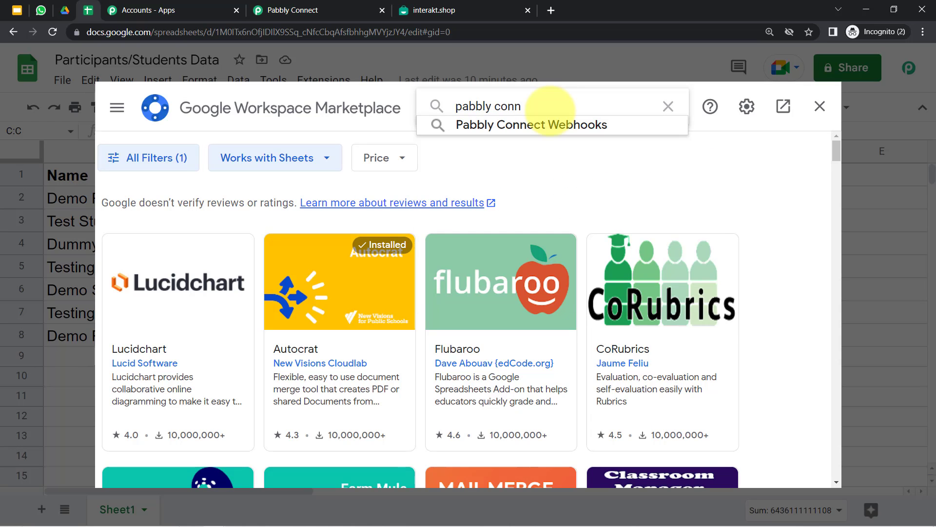
{"action": "left_click", "coordinate": [532, 125]}
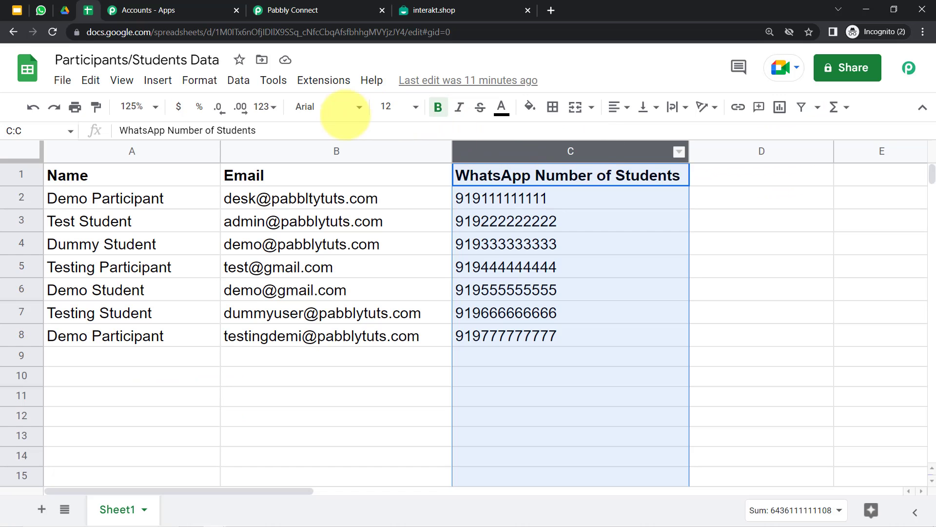
Open the Pabbly Connect Webhooks initial setup for Sheet1 and replace its webhook URL with the one copied from the workflow's trigger
{"action": "left_click", "coordinate": [318, 81]}
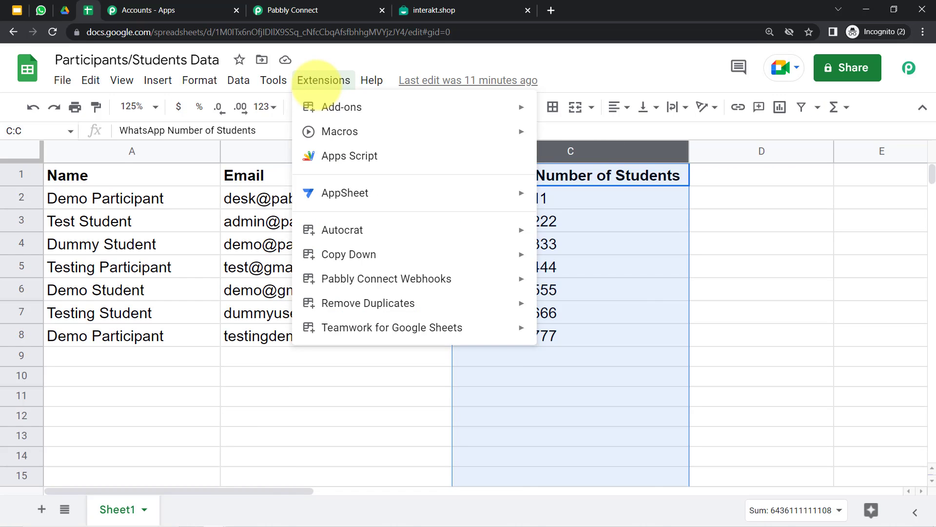
{"action": "mouse_move", "coordinate": [334, 276]}
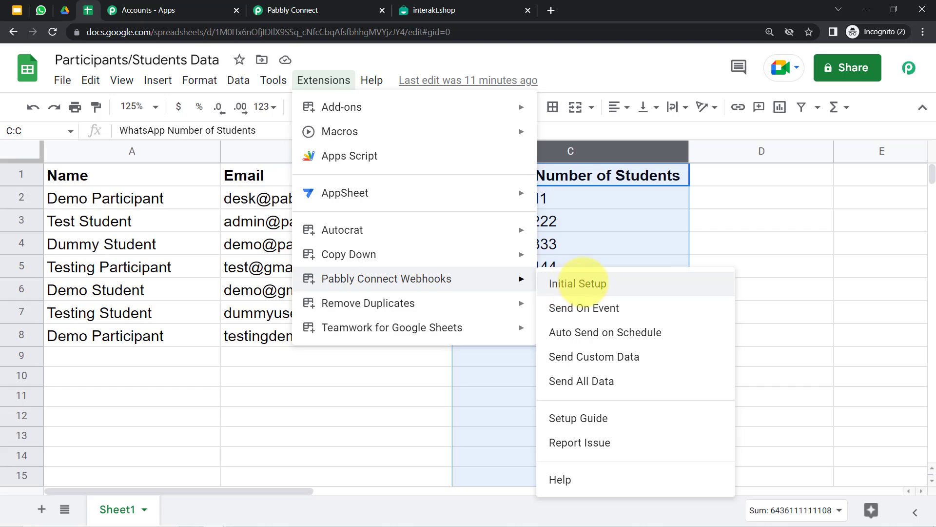
{"action": "left_click", "coordinate": [577, 283]}
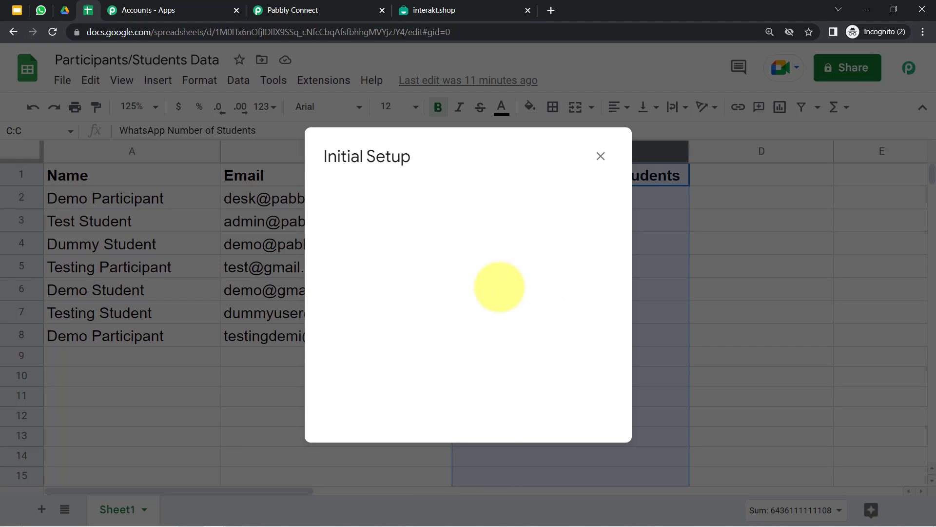
{"action": "left_click", "coordinate": [271, 9]}
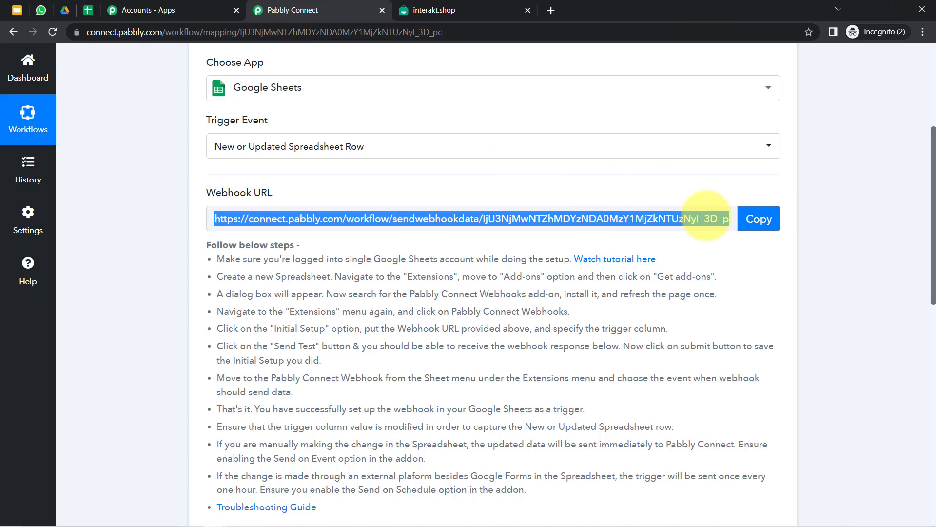
{"action": "left_click", "coordinate": [756, 218]}
{"action": "left_click", "coordinate": [88, 10]}
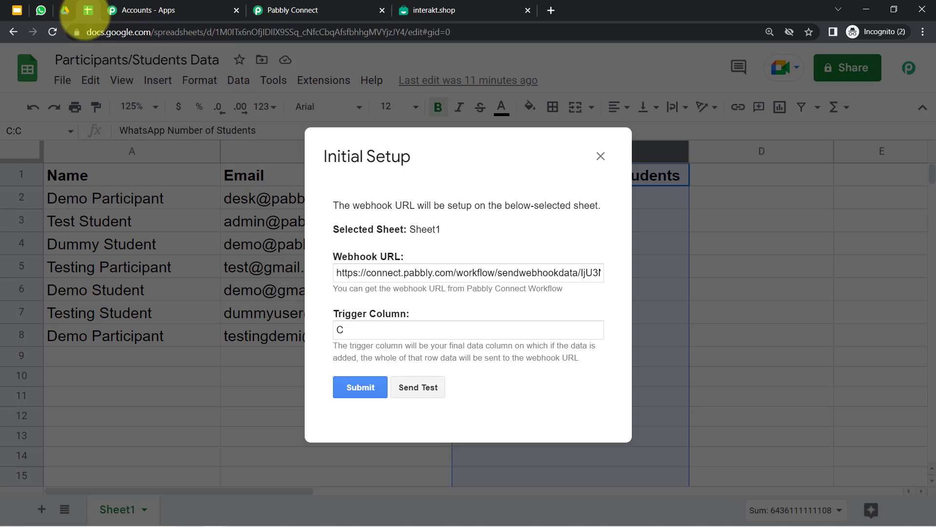
{"action": "left_click", "coordinate": [362, 272]}
{"action": "key", "text": "ctrl+a"}
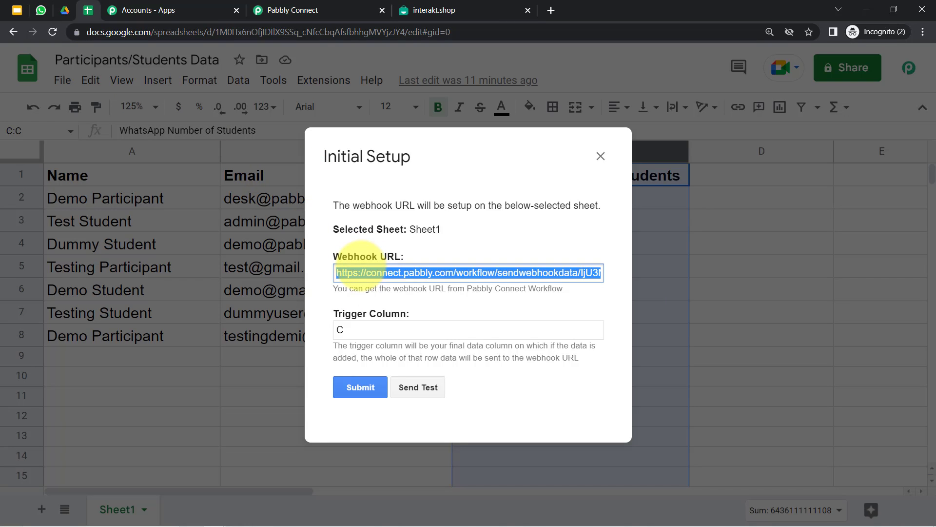
{"action": "key", "text": "BackSpace"}
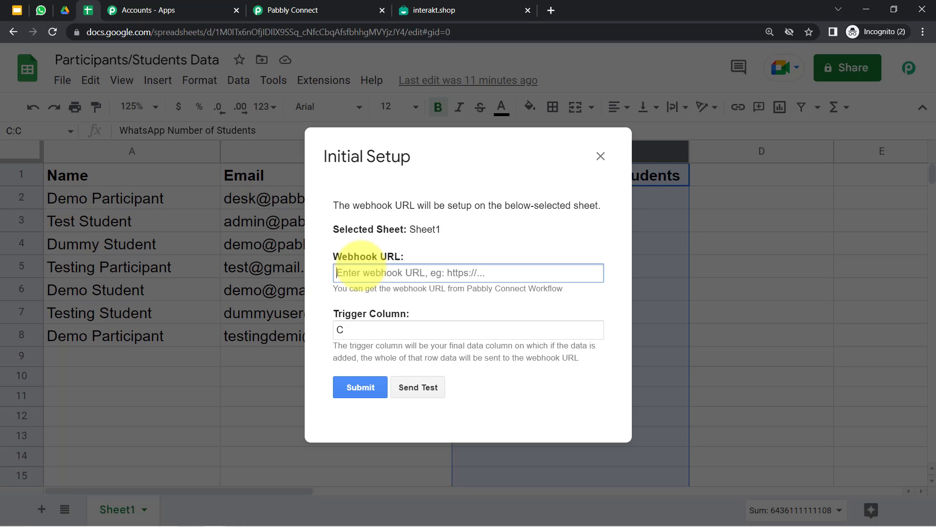
{"action": "key", "text": "ctrl+v"}
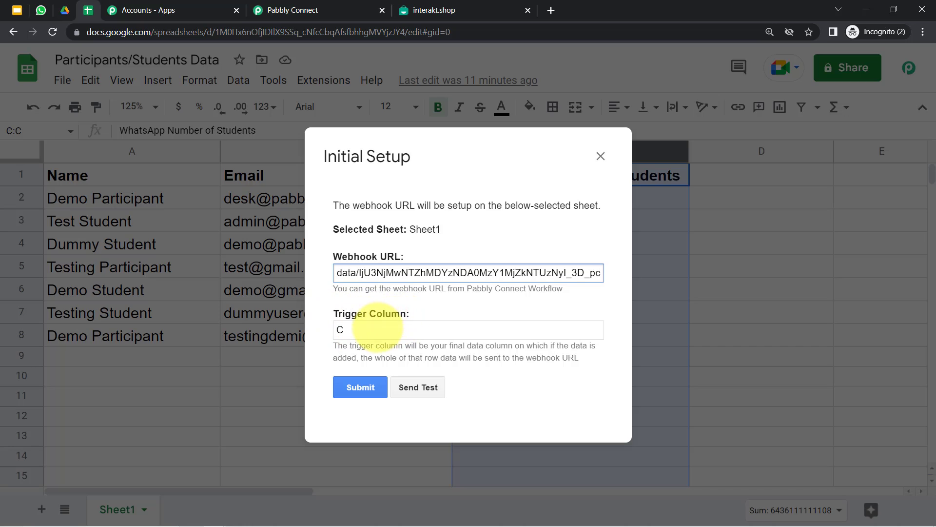
Set the trigger column to C in the initial setup, moving the dialog aside to see the sheet's last data column
{"action": "left_click", "coordinate": [378, 330]}
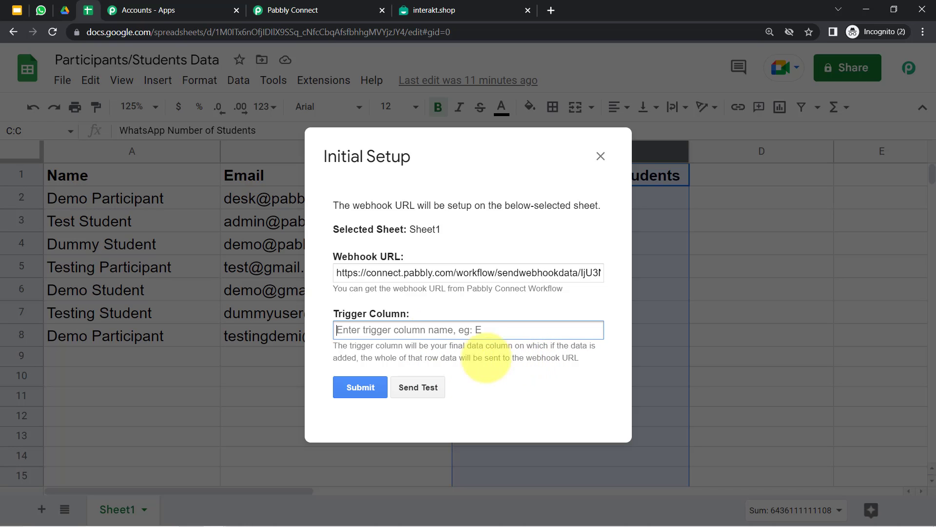
{"action": "left_click_drag", "start_coordinate": [377, 155], "coordinate": [680, 230]}
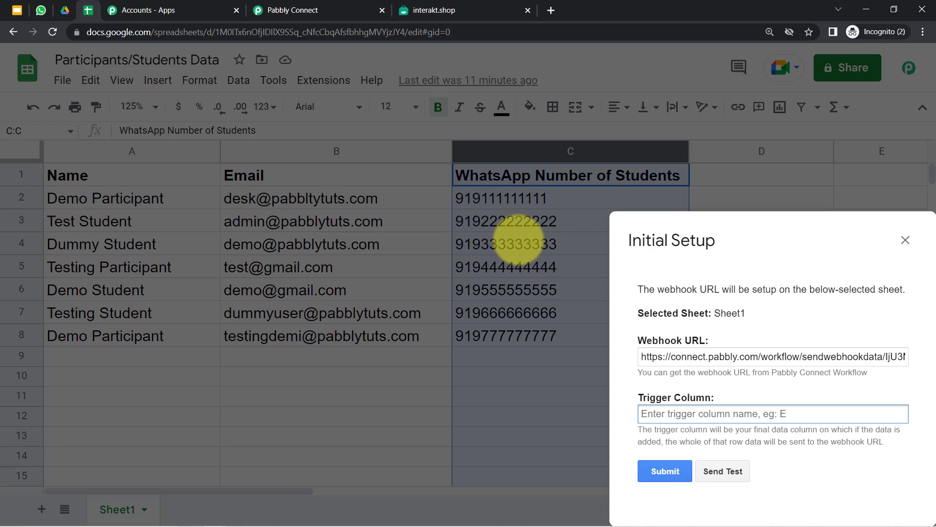
{"action": "left_click_drag", "start_coordinate": [705, 240], "coordinate": [477, 178]}
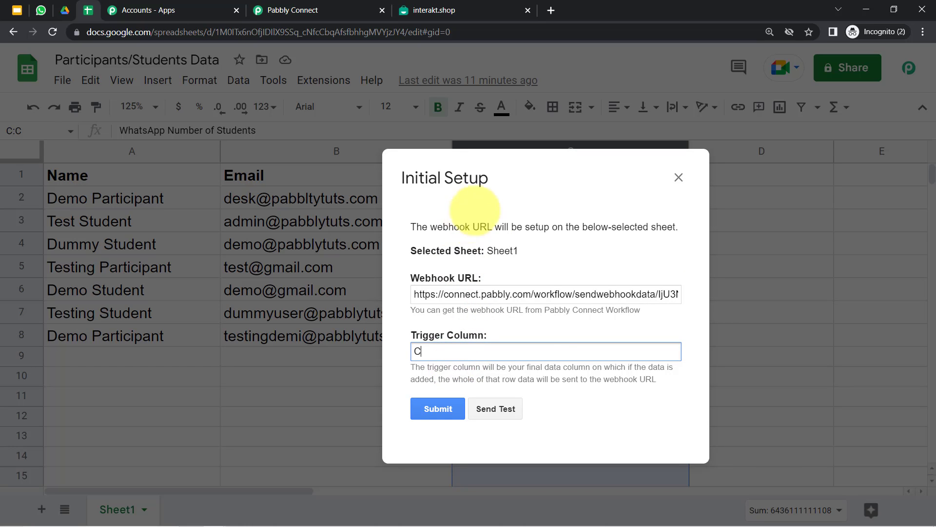
{"action": "left_click_drag", "start_coordinate": [466, 180], "coordinate": [435, 160]}
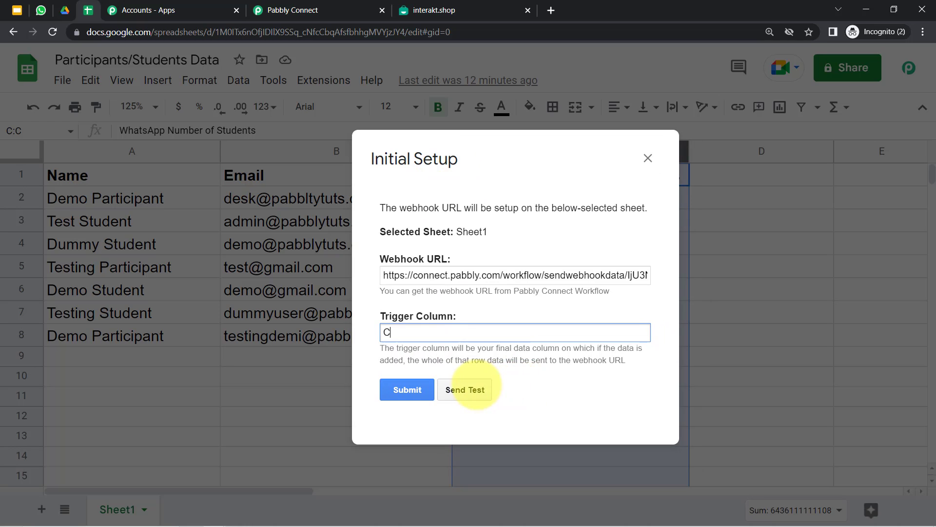
Send test data from the add-on's initial setup and check the response received by the trigger in the Pabbly Connect workflow
{"action": "left_click", "coordinate": [466, 390]}
{"action": "left_click", "coordinate": [304, 10]}
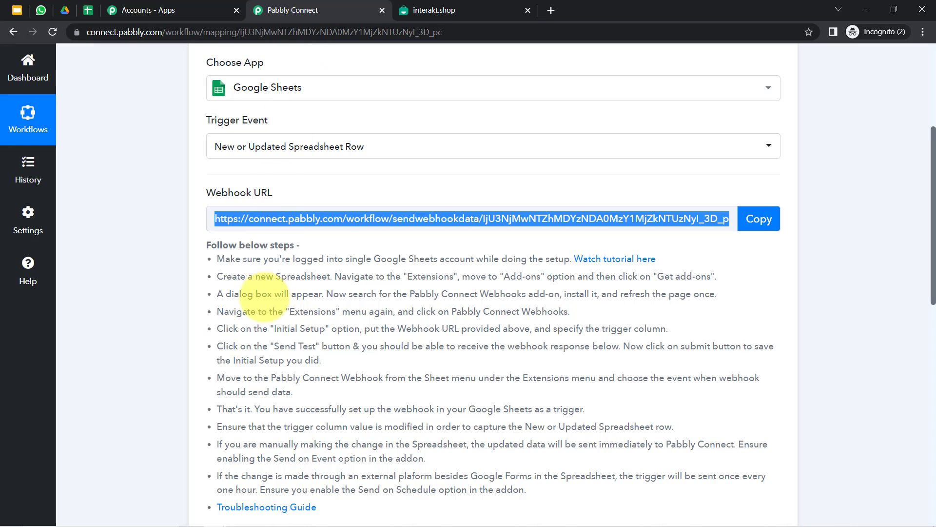
{"action": "scroll", "coordinate": [222, 355], "scroll_direction": "down", "scroll_amount": 1}
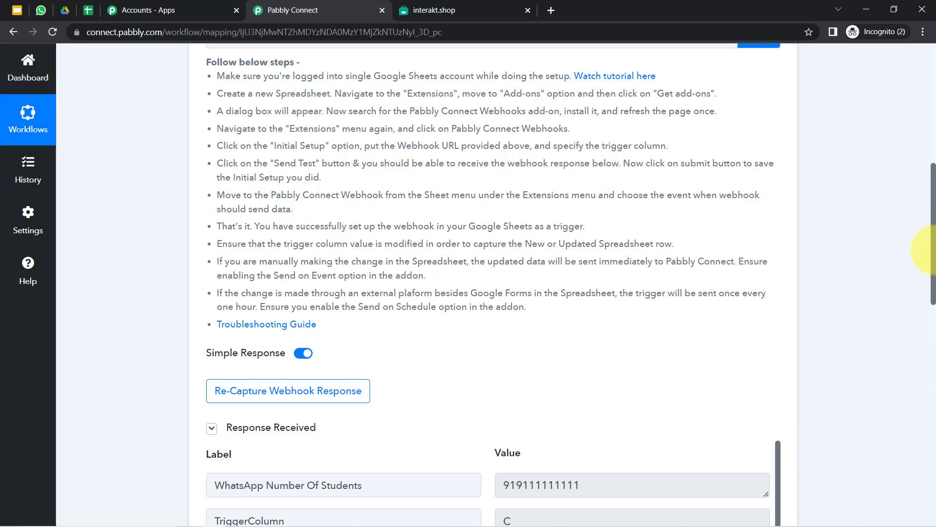
{"action": "scroll", "coordinate": [929, 239], "scroll_direction": "down", "scroll_amount": 5}
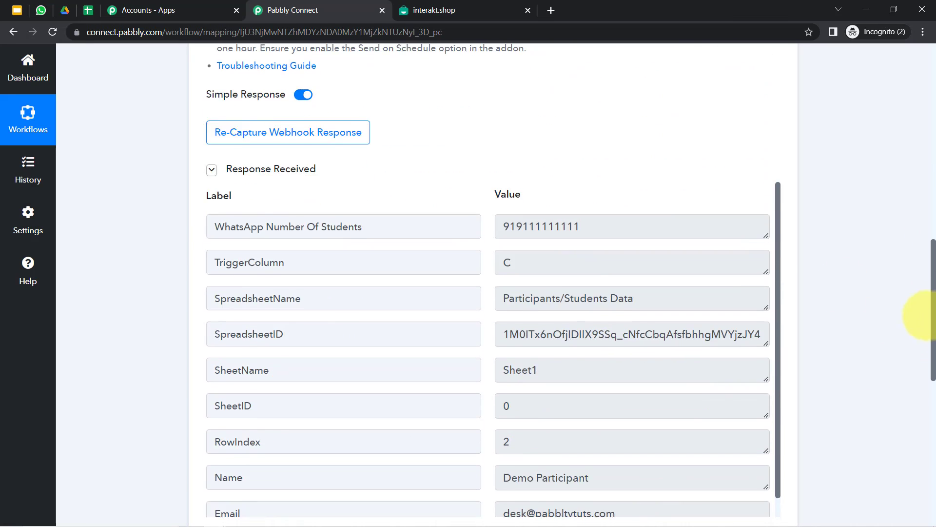
Return to the spreadsheet, check the test message, submit the webhook's initial setup and close the dialog
{"action": "left_click", "coordinate": [86, 11]}
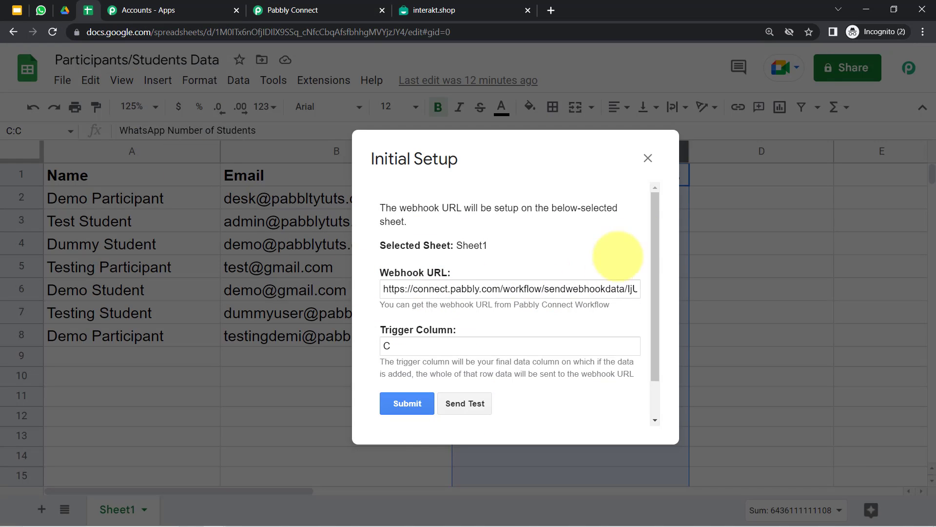
{"action": "left_click_drag", "start_coordinate": [653, 220], "coordinate": [652, 292]}
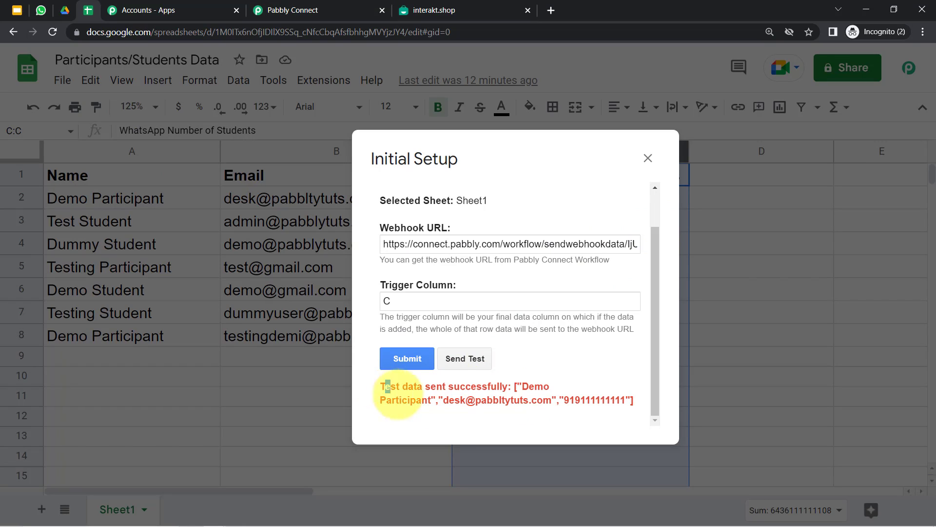
{"action": "left_click_drag", "start_coordinate": [386, 388], "coordinate": [476, 390]}
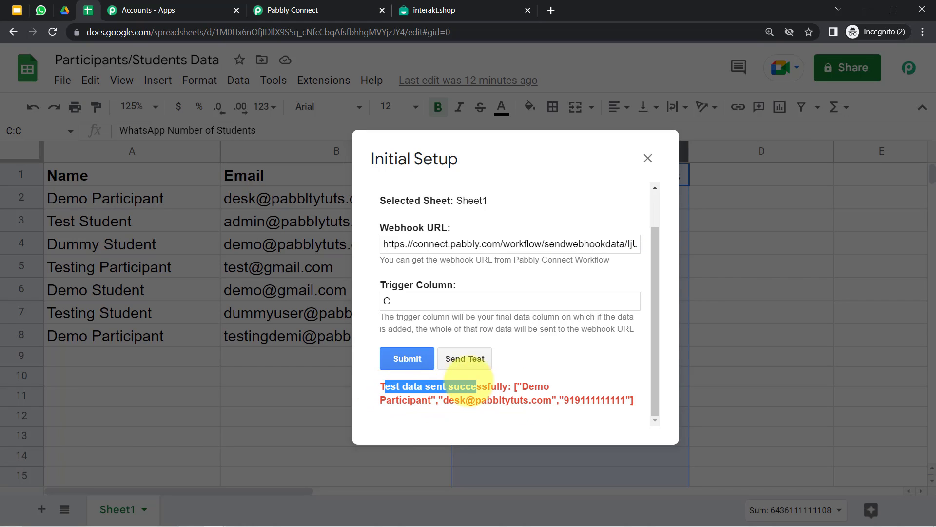
{"action": "left_click", "coordinate": [407, 360]}
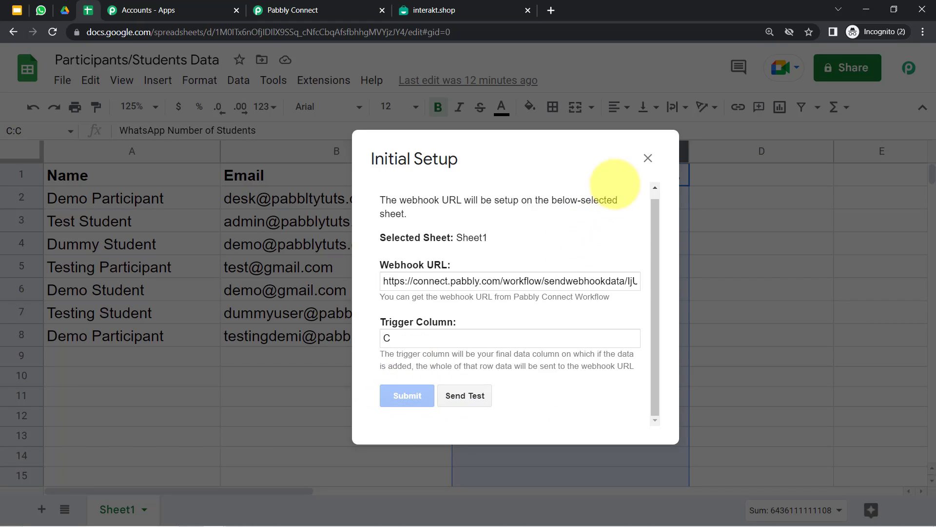
{"action": "left_click", "coordinate": [648, 158]}
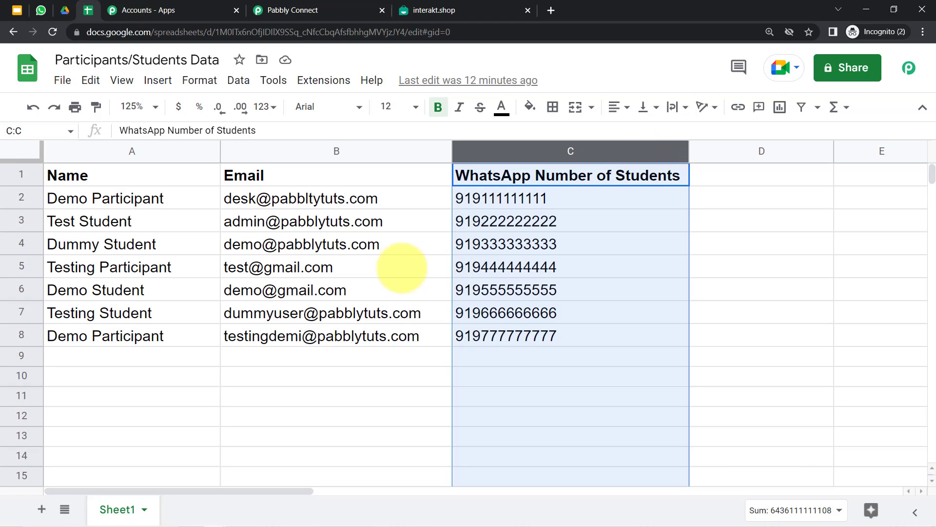
Compare the trigger's received WhatsApp number, trigger column, spreadsheet name, participant name and email with the first data row of the spreadsheet
{"action": "left_click", "coordinate": [385, 288]}
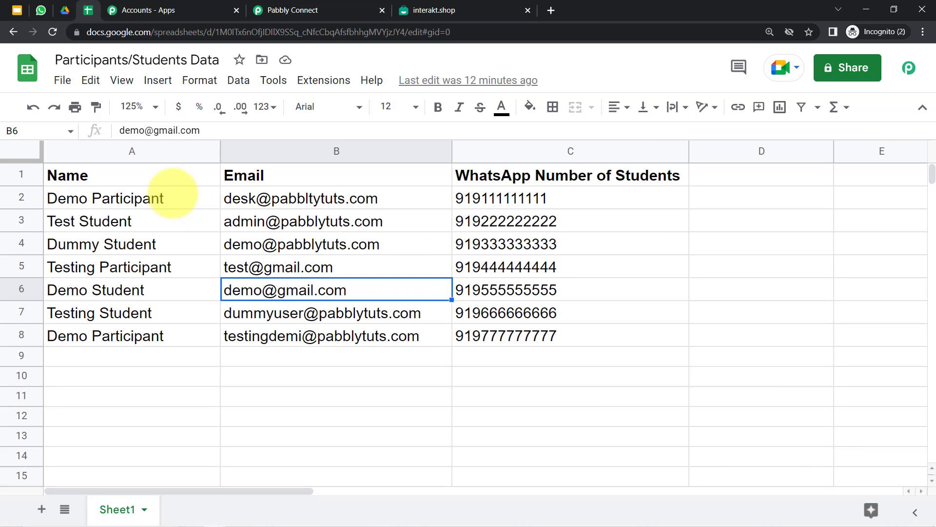
{"action": "left_click", "coordinate": [283, 9]}
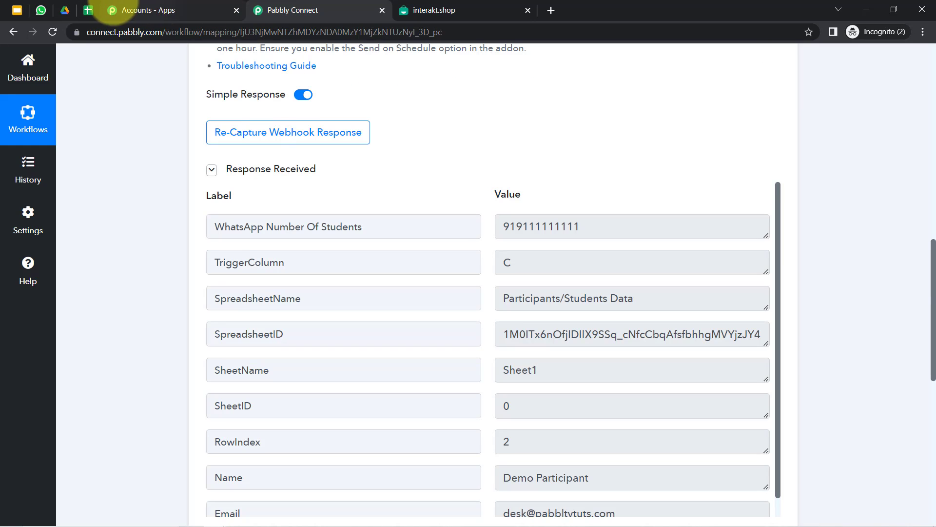
{"action": "left_click", "coordinate": [88, 10]}
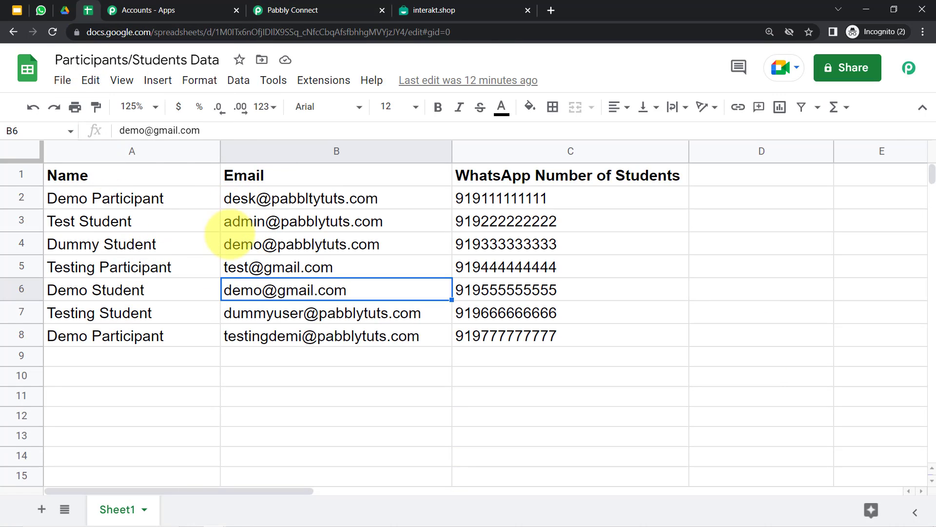
{"action": "left_click", "coordinate": [283, 10]}
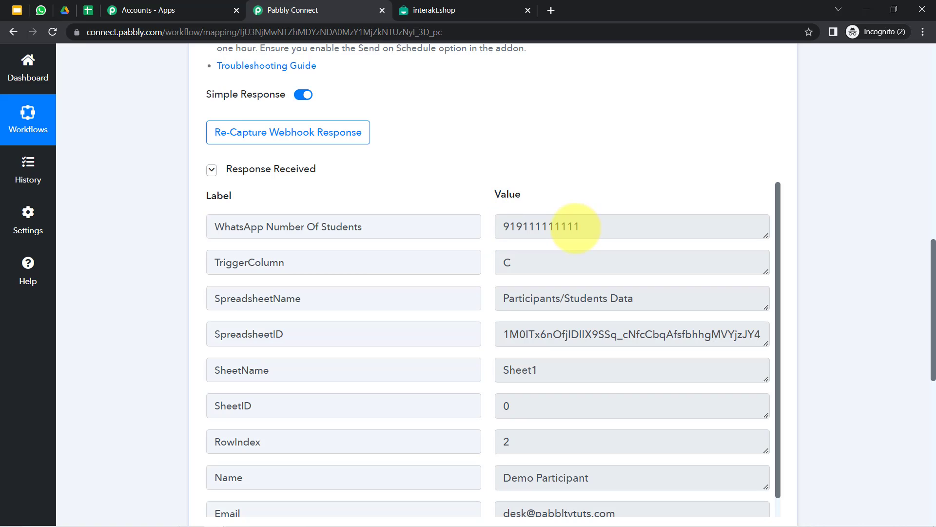
{"action": "left_click_drag", "start_coordinate": [523, 226], "coordinate": [576, 226]}
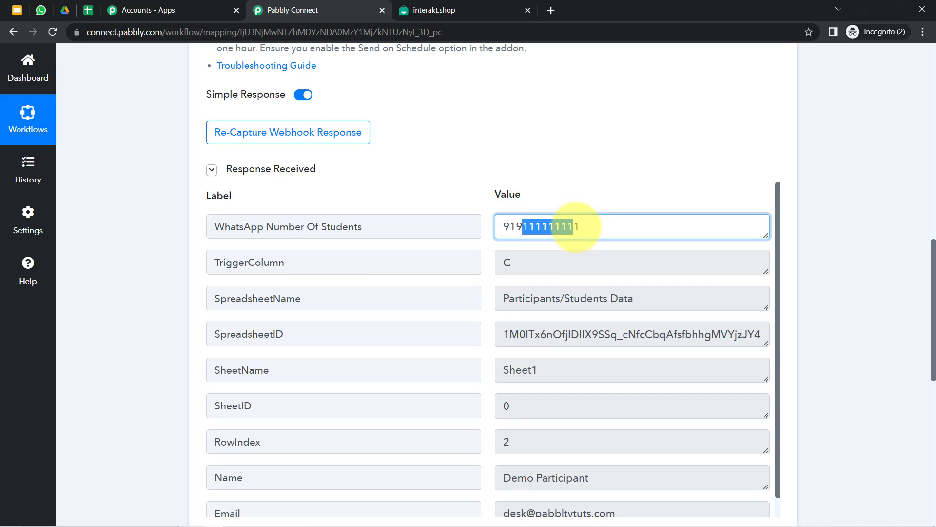
{"action": "left_click", "coordinate": [522, 262]}
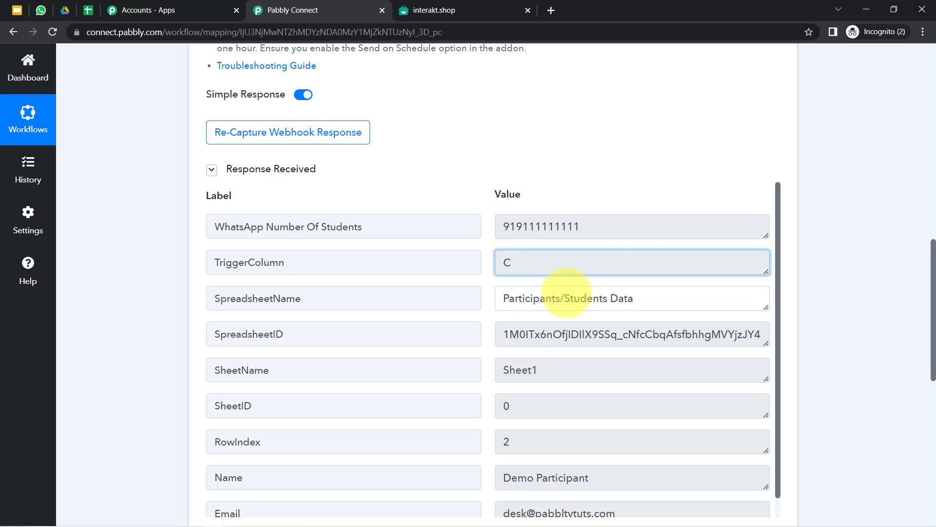
{"action": "left_click_drag", "start_coordinate": [553, 298], "coordinate": [580, 298]}
{"action": "scroll", "coordinate": [771, 248], "scroll_direction": "down", "scroll_amount": 1}
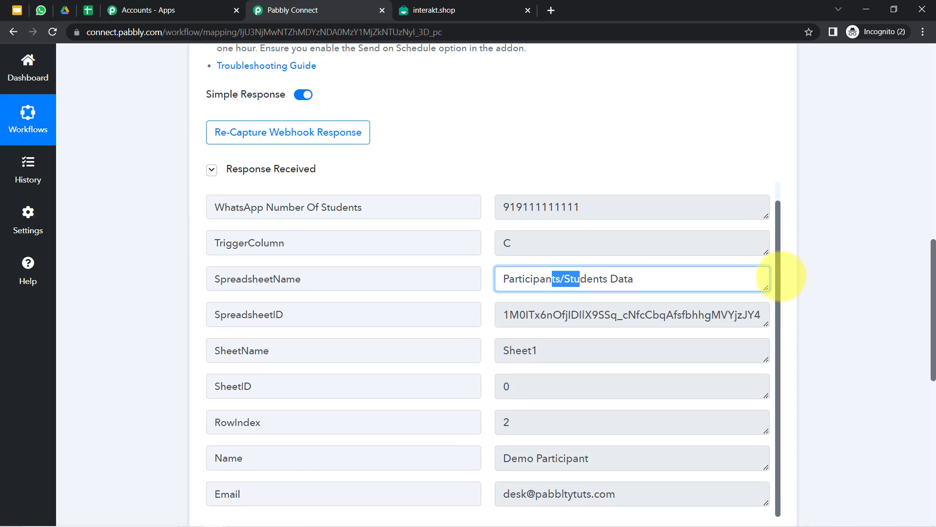
{"action": "left_click_drag", "start_coordinate": [583, 493], "coordinate": [628, 493]}
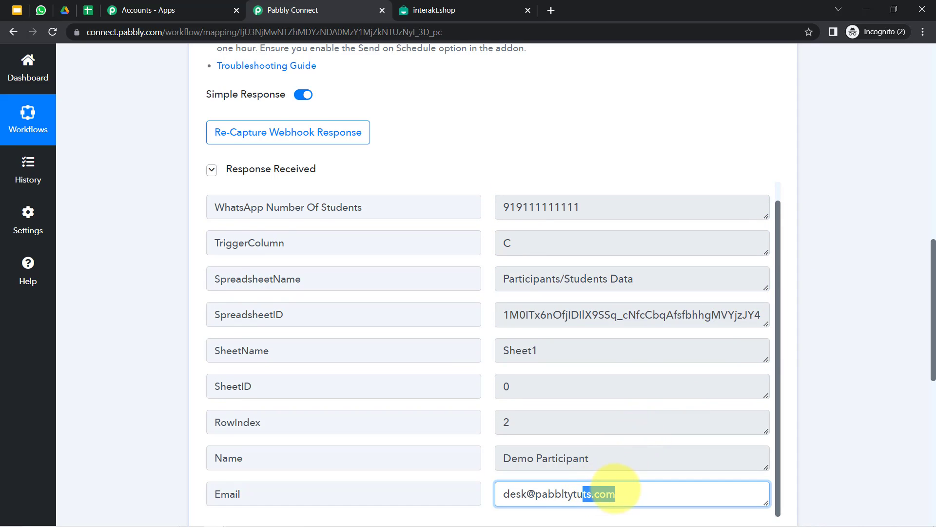
{"action": "left_click_drag", "start_coordinate": [931, 272], "coordinate": [930, 324]}
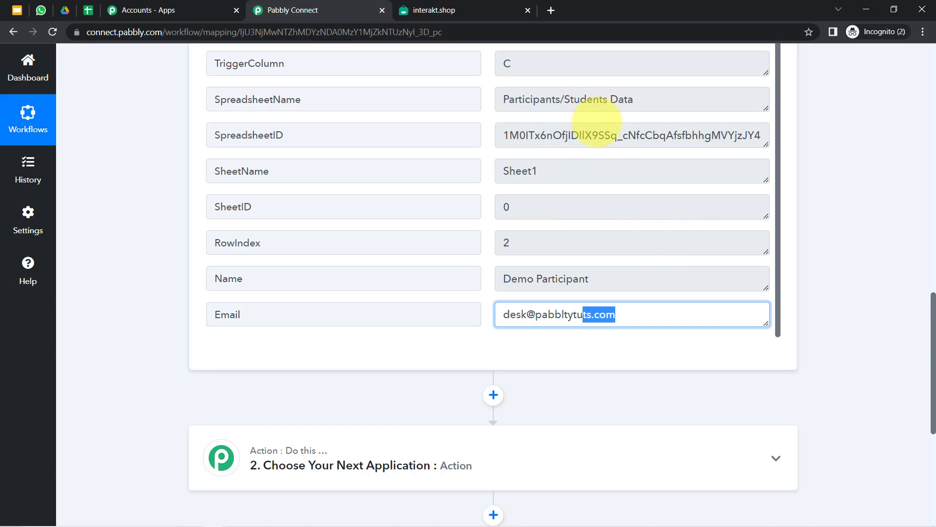
Expand the workflow's second step and check the certificate template's title in Google Slides, returning to the Pabbly Connect workflow
{"action": "left_click_drag", "start_coordinate": [929, 316], "coordinate": [929, 403]}
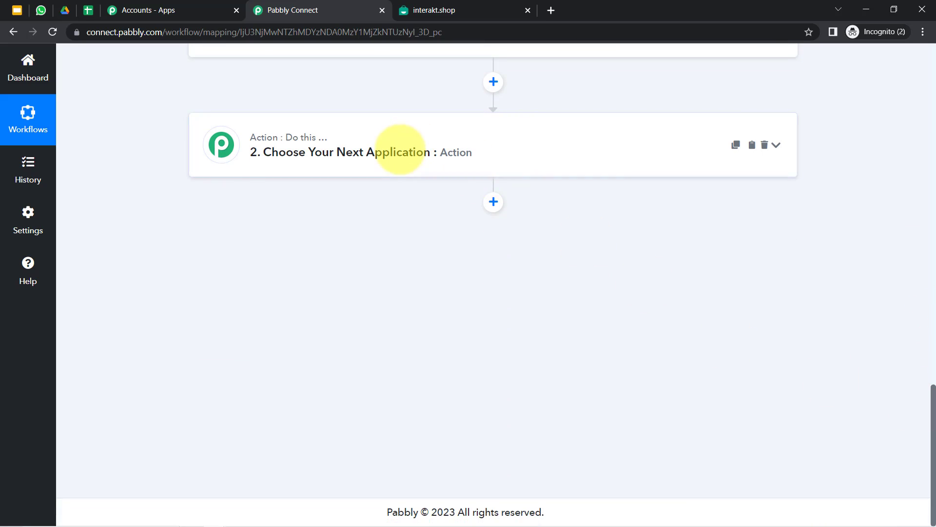
{"action": "left_click", "coordinate": [432, 151]}
{"action": "left_click", "coordinate": [21, 14]}
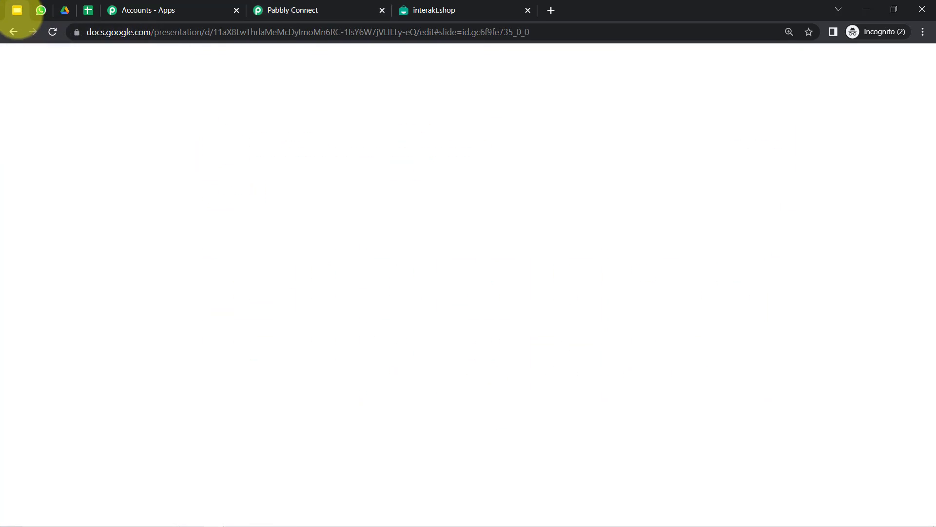
{"action": "left_click_drag", "start_coordinate": [18, 14], "coordinate": [88, 16]}
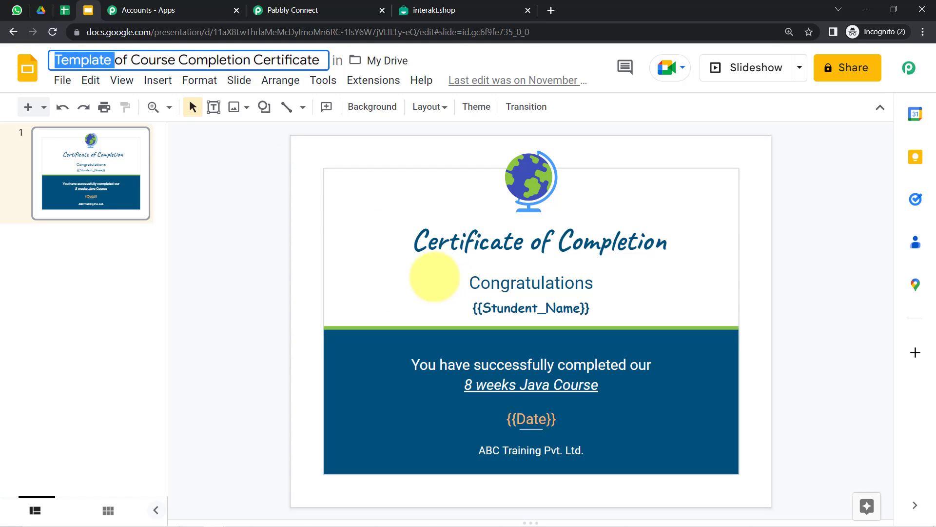
{"action": "left_click", "coordinate": [273, 11]}
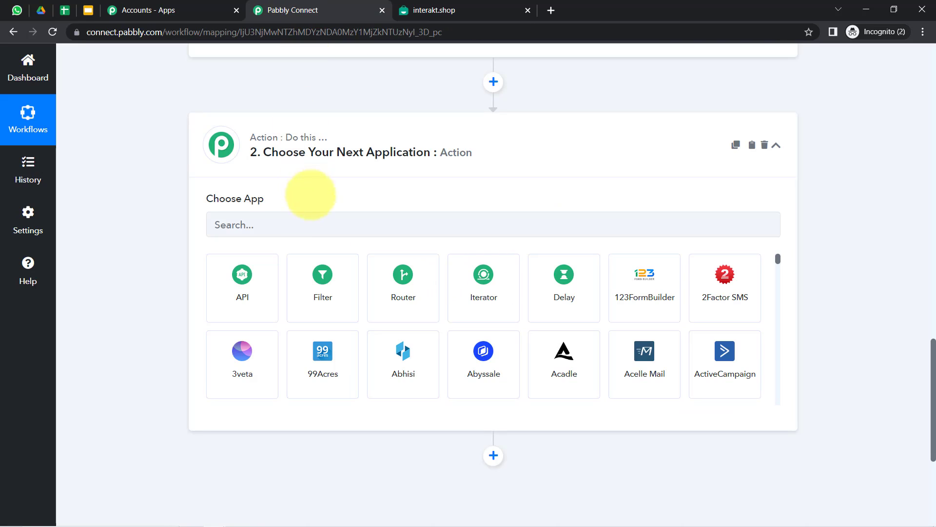
Set the second step's app to Google Slides with the action event Create Presentation From Template
{"action": "left_click", "coordinate": [296, 223]}
{"action": "type", "text": "google sli"}
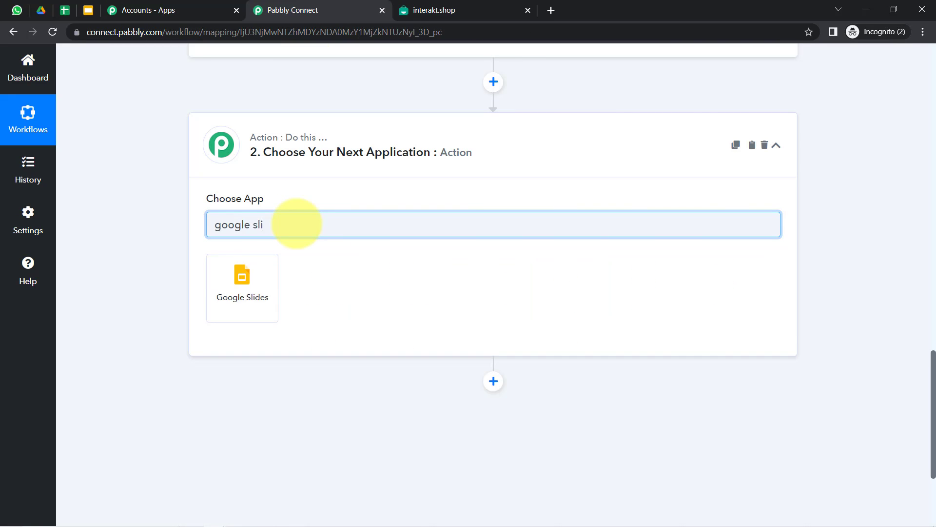
{"action": "left_click", "coordinate": [244, 268]}
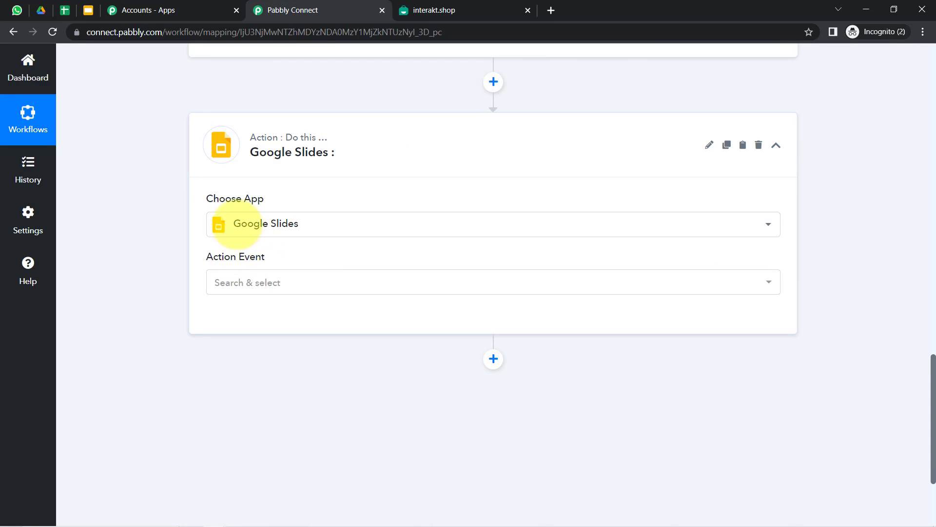
{"action": "left_click", "coordinate": [228, 282]}
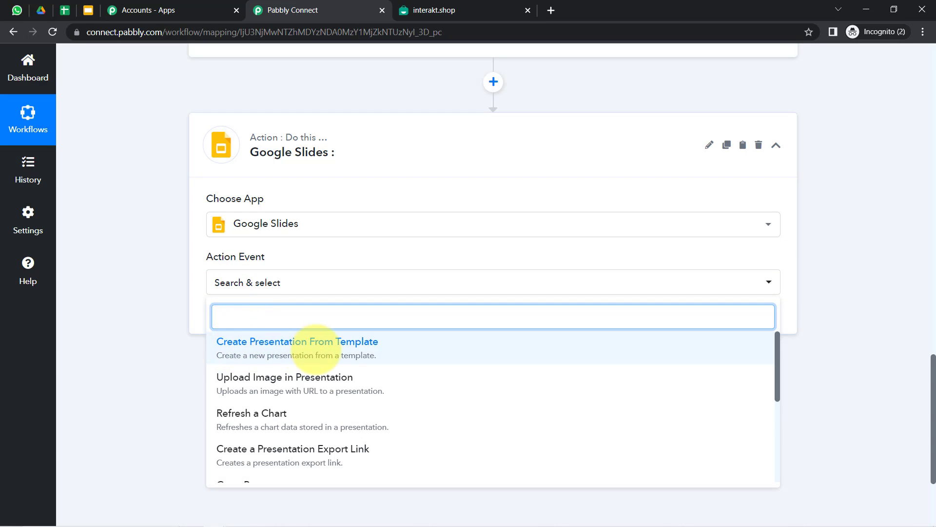
{"action": "left_click", "coordinate": [316, 342]}
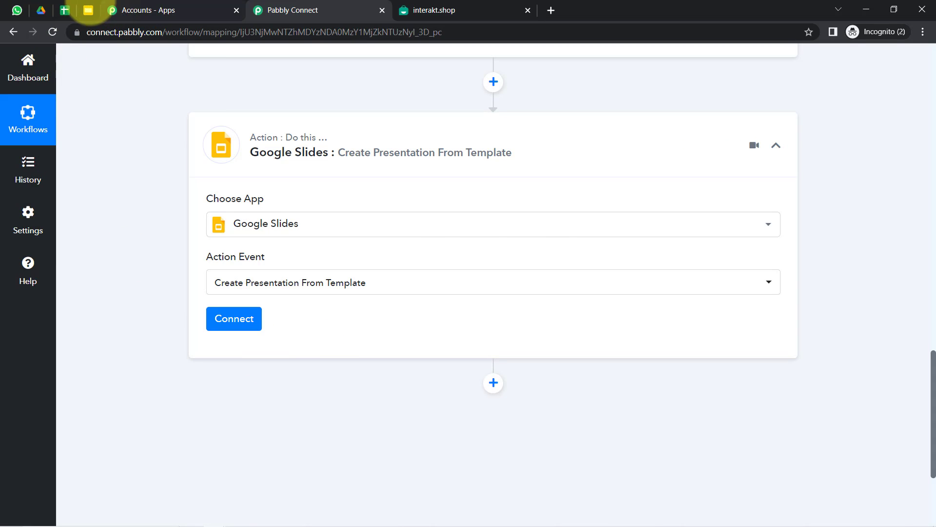
Switch to the certificate template in Google Slides and examine its student name and date placeholders at 100% browser zoom
{"action": "left_click", "coordinate": [88, 10]}
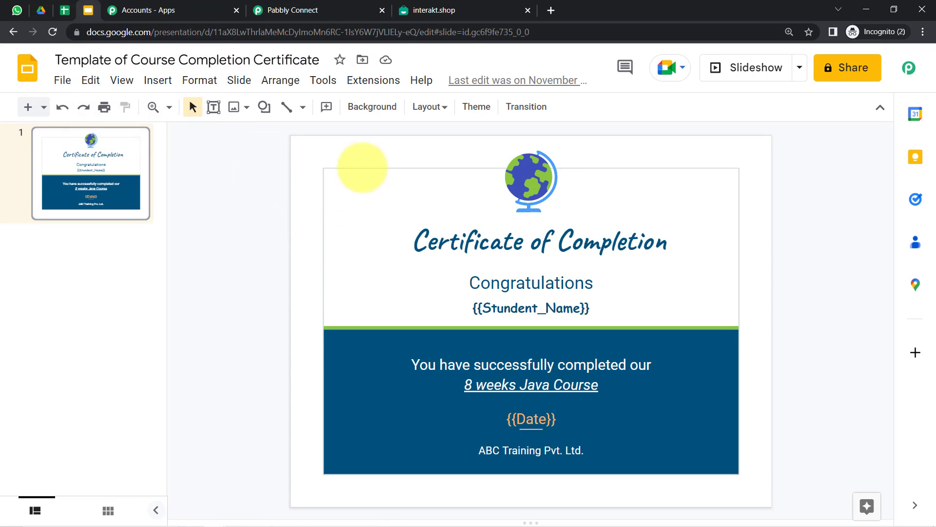
{"action": "left_click", "coordinate": [923, 31]}
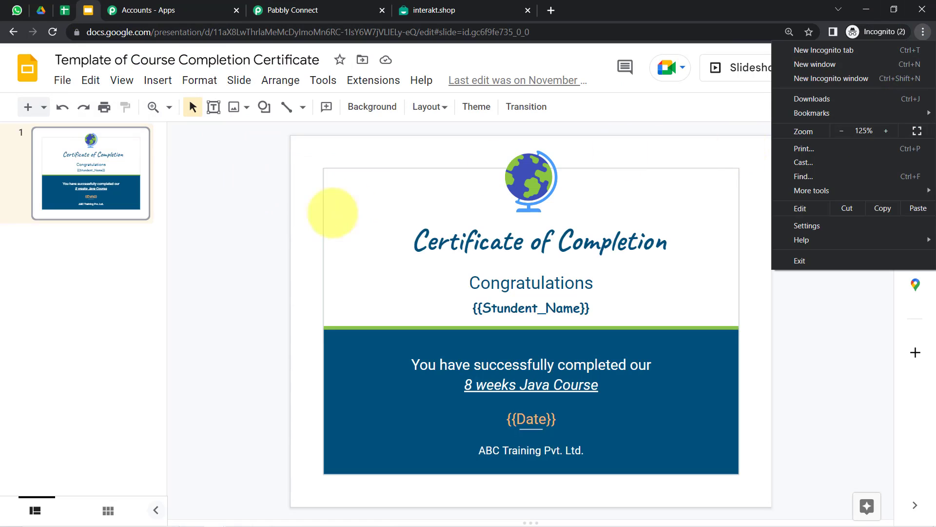
{"action": "left_click", "coordinate": [248, 268]}
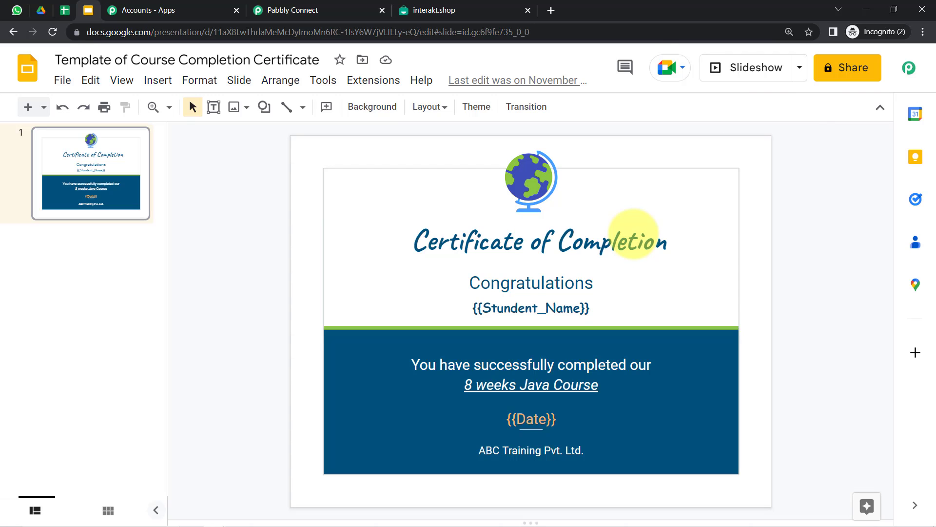
{"action": "key", "text": "ctrl+minus"}
{"action": "key", "text": "ctrl+minus"}
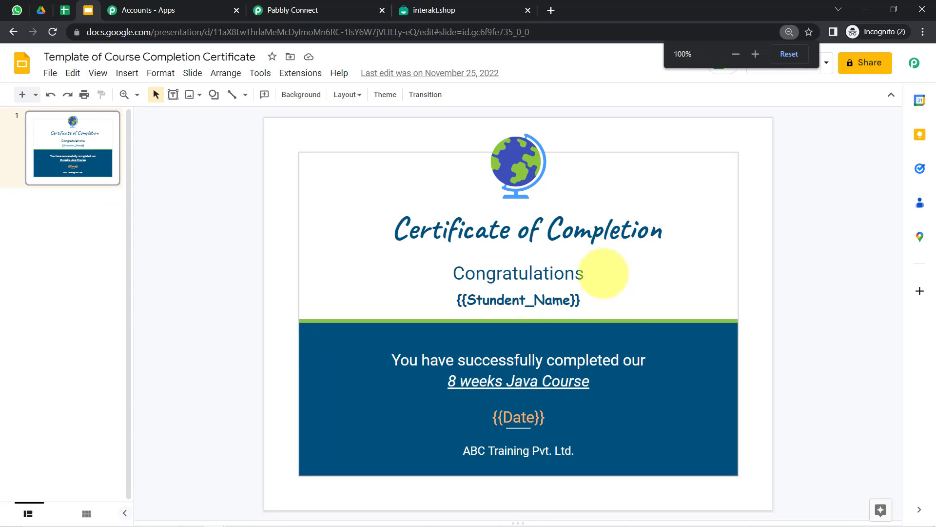
{"action": "left_click", "coordinate": [521, 300]}
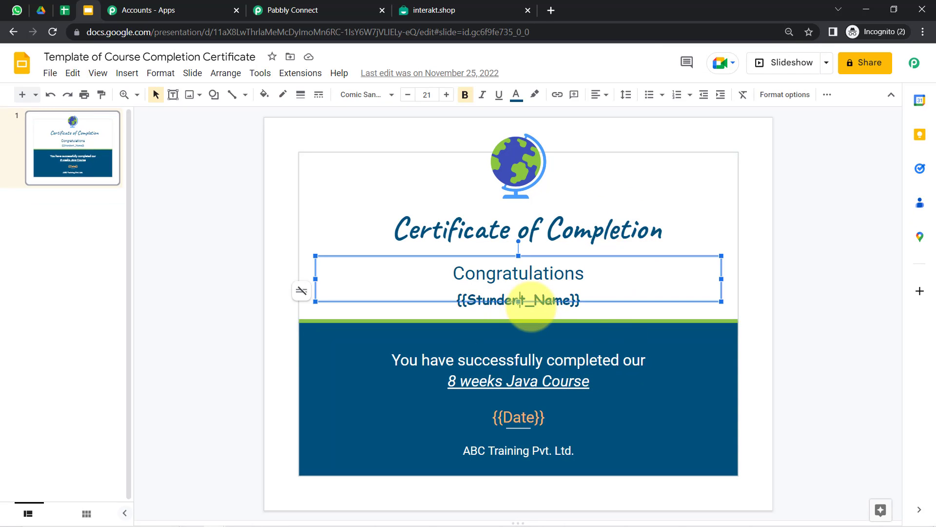
{"action": "left_click", "coordinate": [629, 227]}
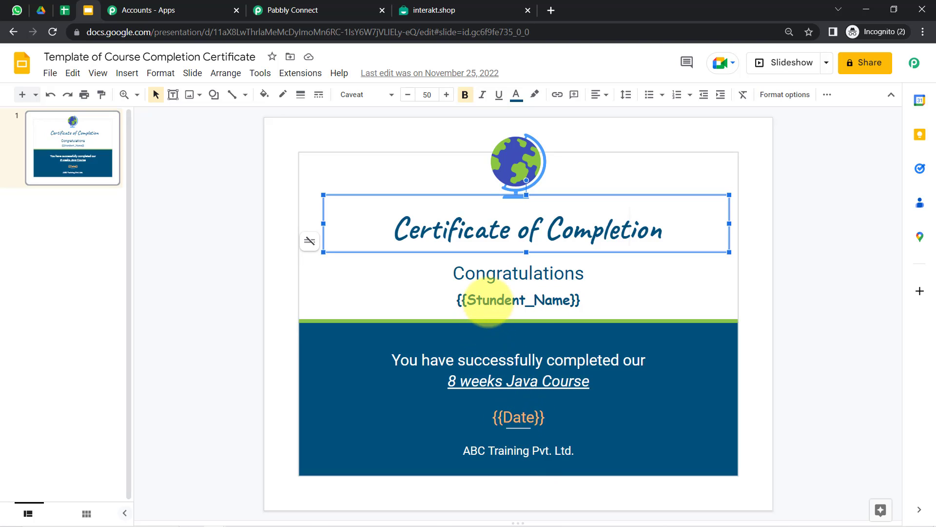
{"action": "left_click", "coordinate": [489, 299]}
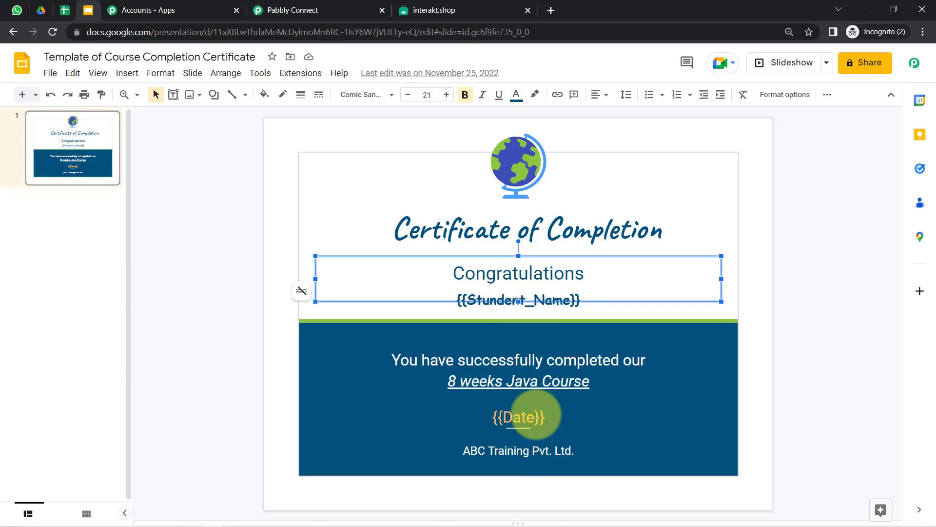
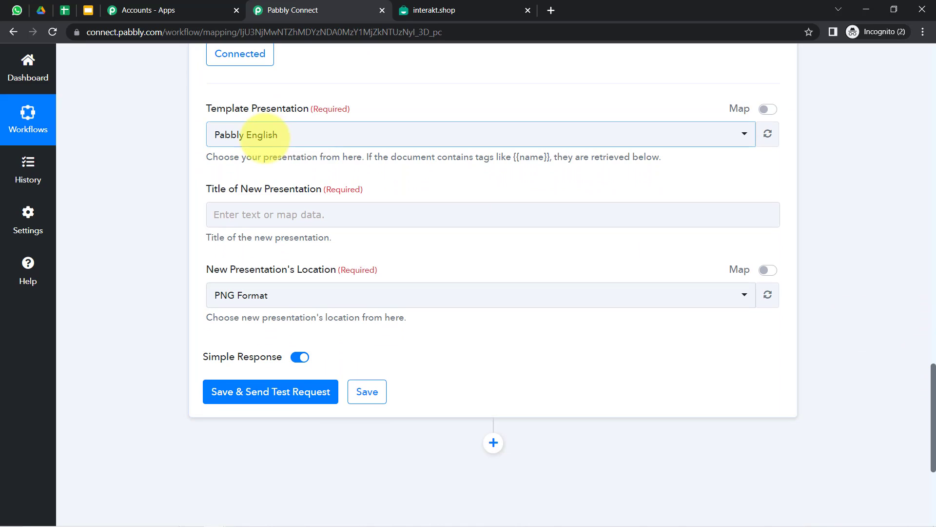
Copy the certificate template's title from Google Slides and choose "Template of Course Completion Certificate" as the action's template presentation in Pabbly Connect
{"action": "left_click", "coordinate": [264, 138]}
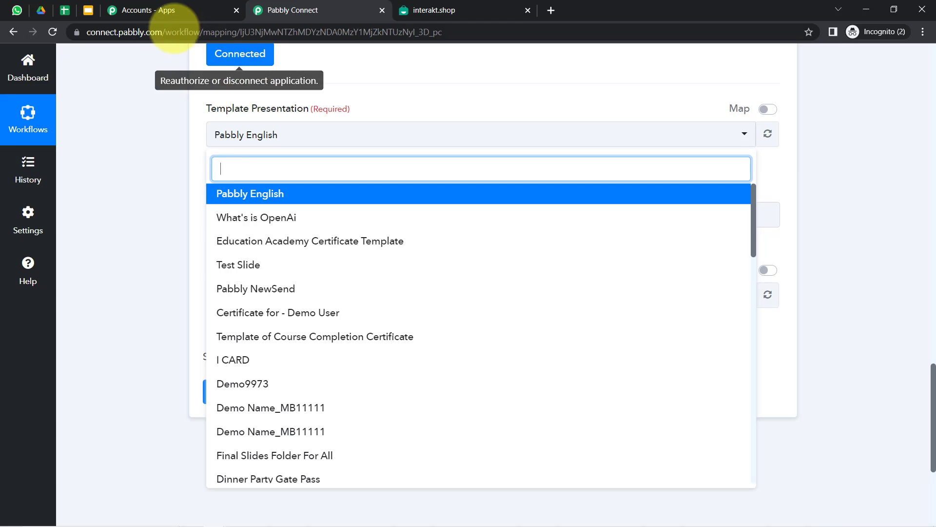
{"action": "left_click", "coordinate": [88, 9]}
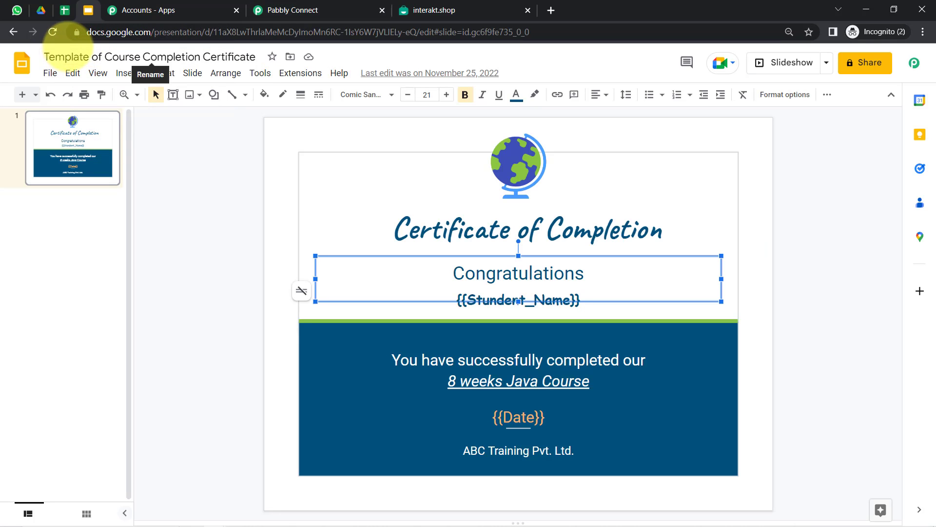
{"action": "triple_click", "coordinate": [71, 44]}
{"action": "key", "text": "ctrl+c"}
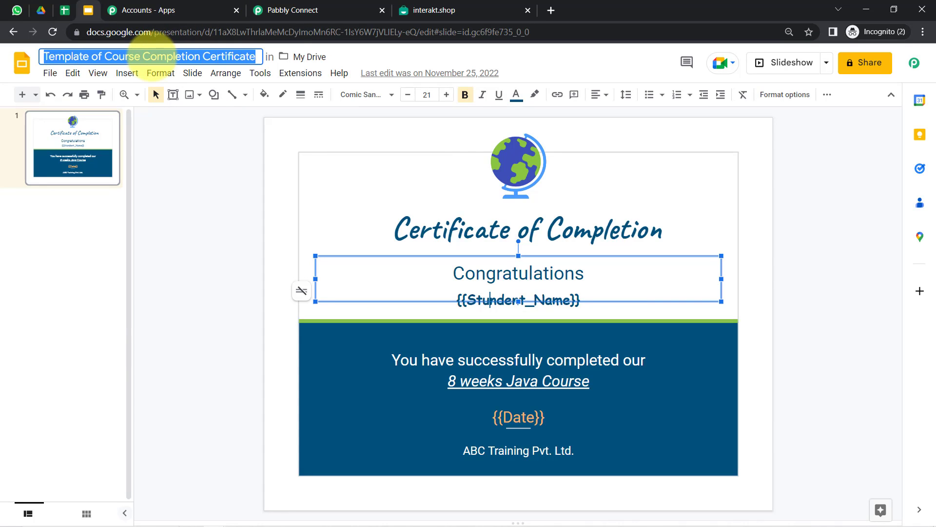
{"action": "left_click", "coordinate": [275, 11]}
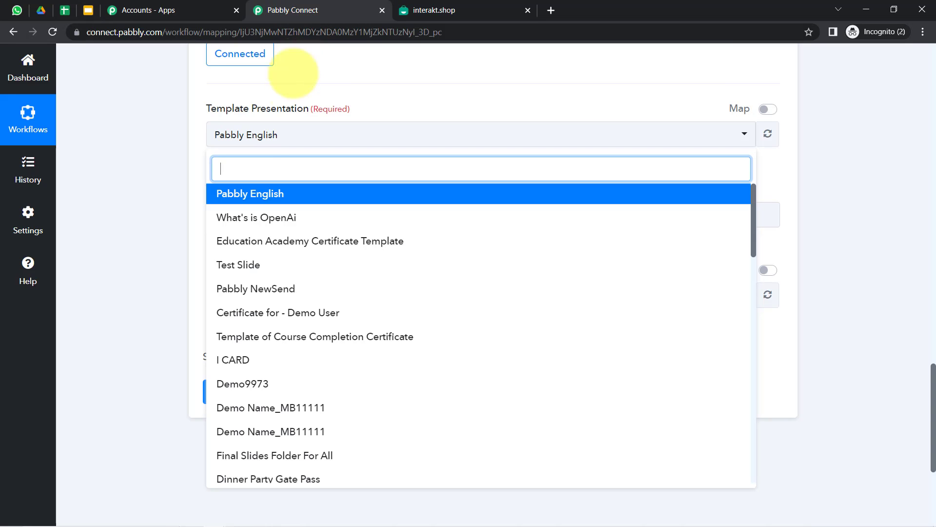
{"action": "key", "text": "ctrl+v"}
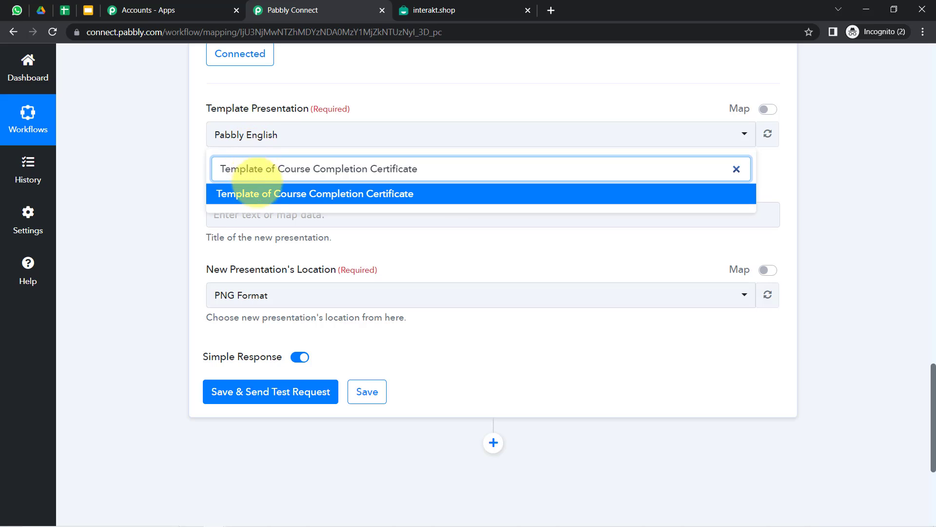
{"action": "left_click", "coordinate": [252, 194]}
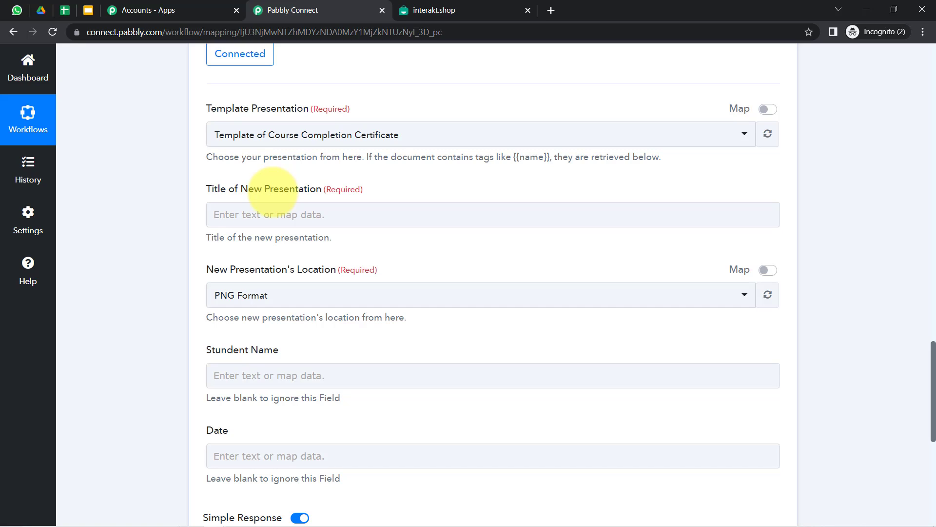
Set the new presentation's title to "Certificate of - " followed by the Name value mapped from the Google Sheets trigger
{"action": "left_click", "coordinate": [217, 215]}
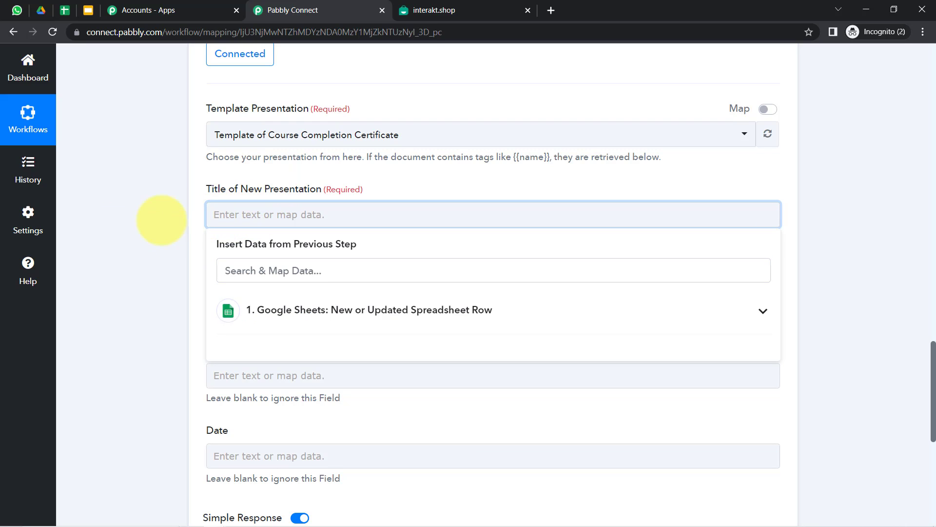
{"action": "left_click", "coordinate": [161, 220]}
{"action": "left_click", "coordinate": [239, 215]}
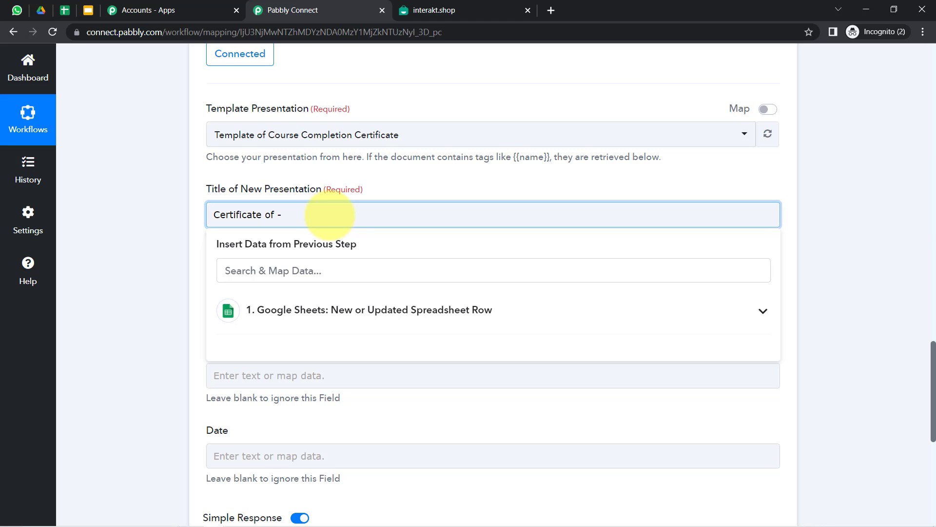
{"action": "left_click_drag", "start_coordinate": [932, 361], "coordinate": [927, 383]}
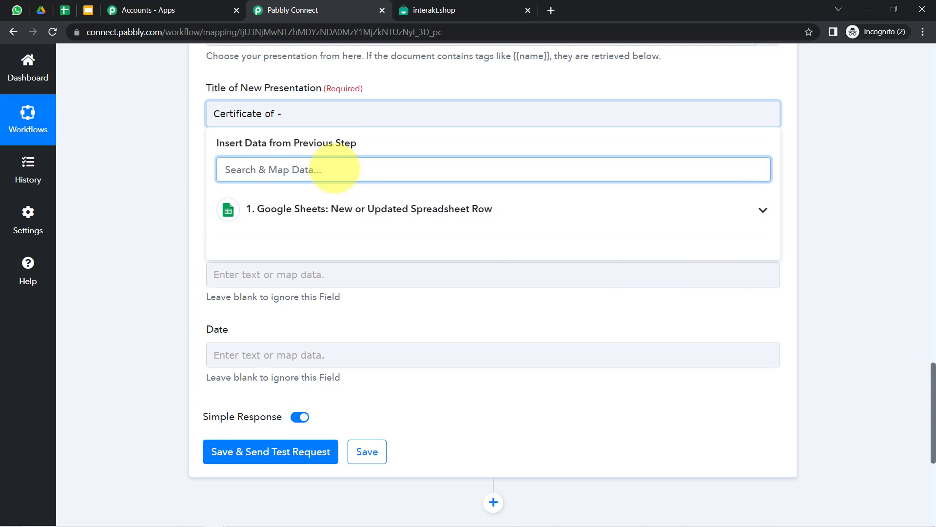
{"action": "left_click", "coordinate": [158, 181]}
{"action": "left_click", "coordinate": [306, 115]}
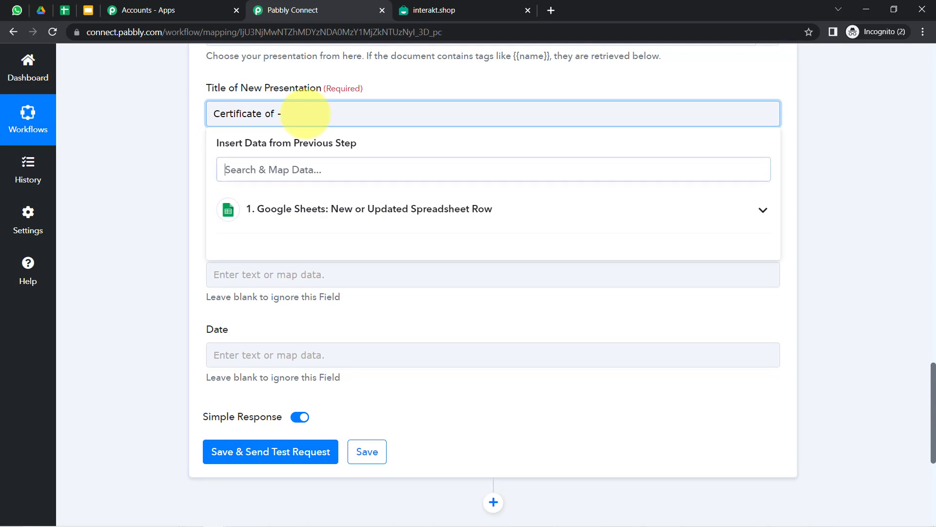
{"action": "left_click", "coordinate": [337, 210]}
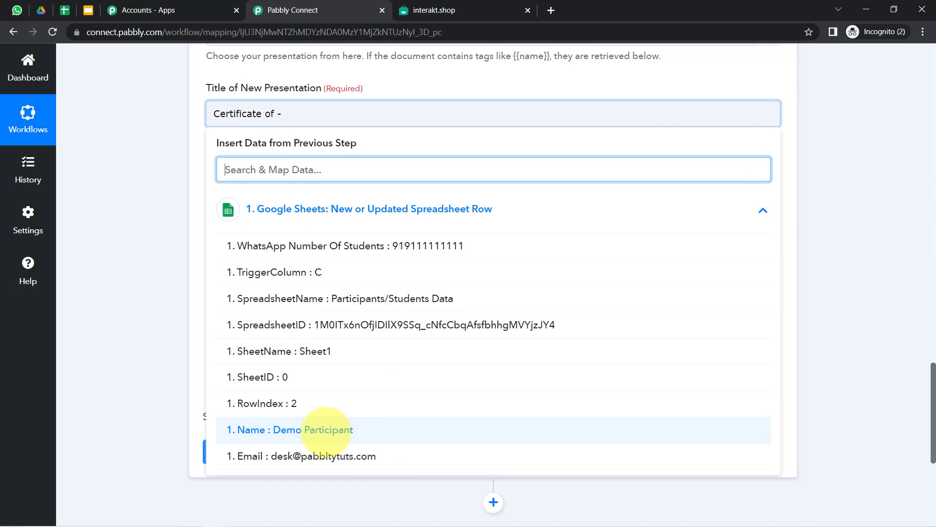
{"action": "left_click", "coordinate": [328, 429]}
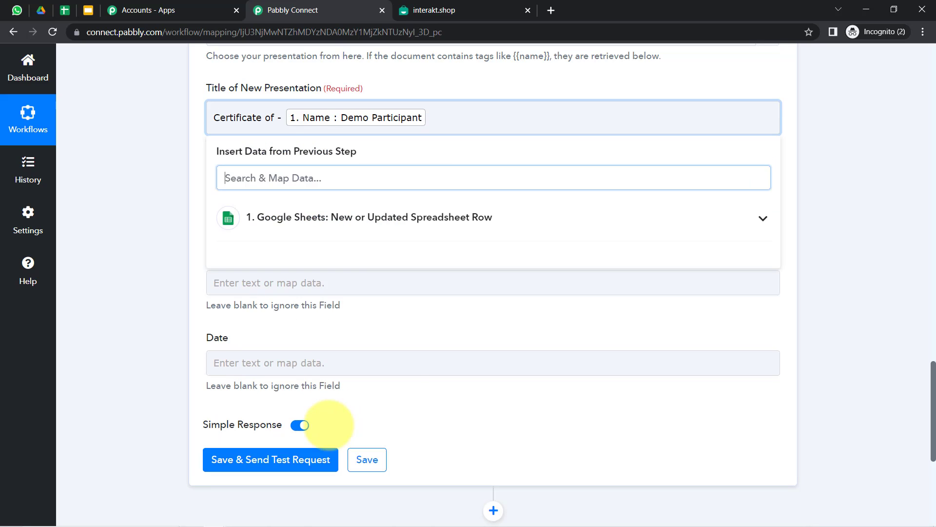
{"action": "left_click", "coordinate": [173, 128]}
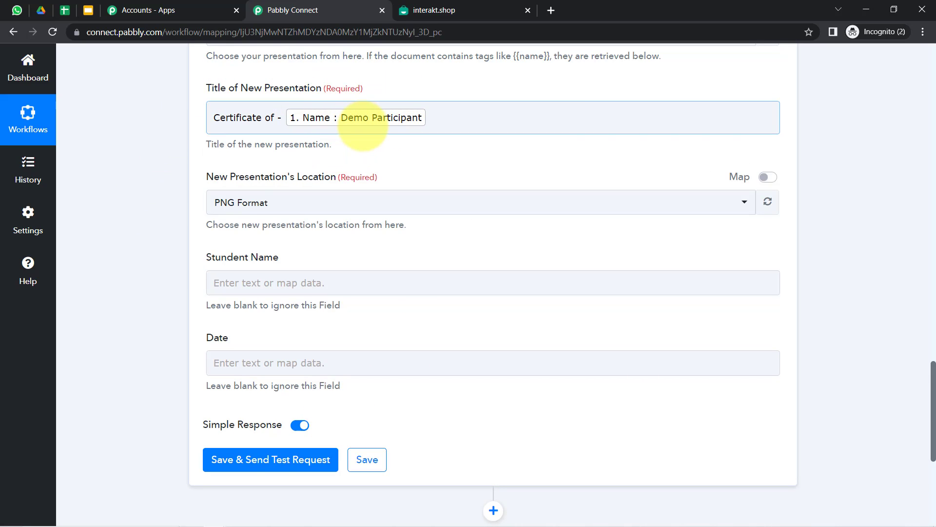
Review the new presentation's location setting, check the New Certificates folder in Google Drive, and return to the Pabbly Connect workflow
{"action": "left_click_drag", "start_coordinate": [208, 179], "coordinate": [377, 182]}
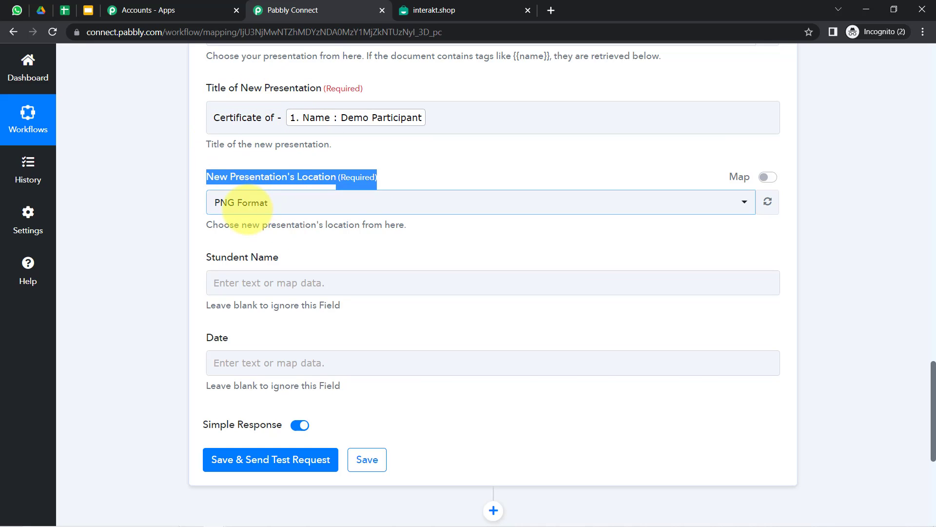
{"action": "left_click_drag", "start_coordinate": [224, 225], "coordinate": [395, 225]}
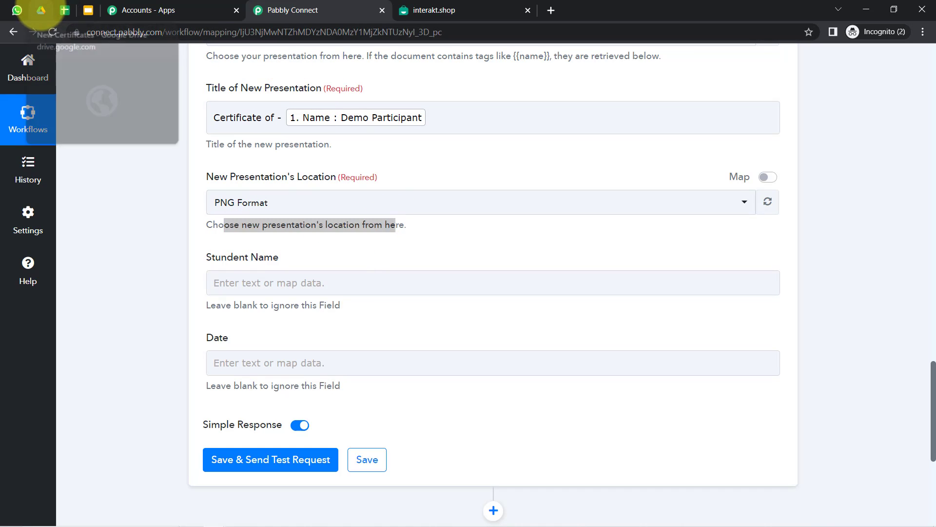
{"action": "left_click", "coordinate": [41, 11]}
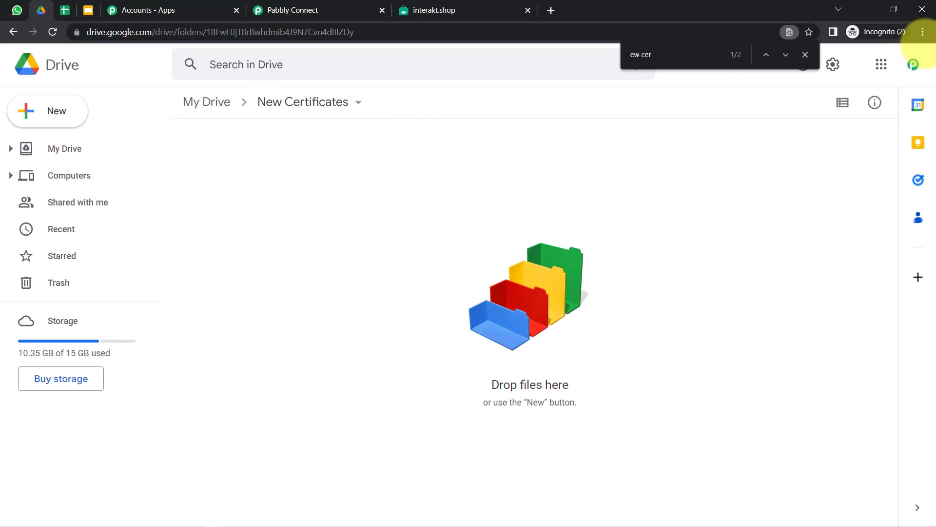
{"action": "left_click", "coordinate": [923, 32]}
{"action": "left_click", "coordinate": [886, 130]}
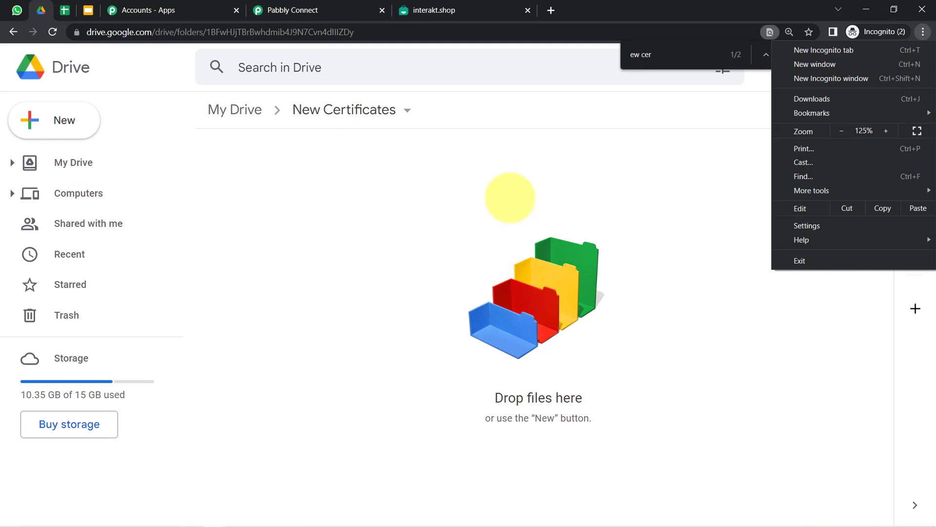
{"action": "left_click", "coordinate": [414, 194]}
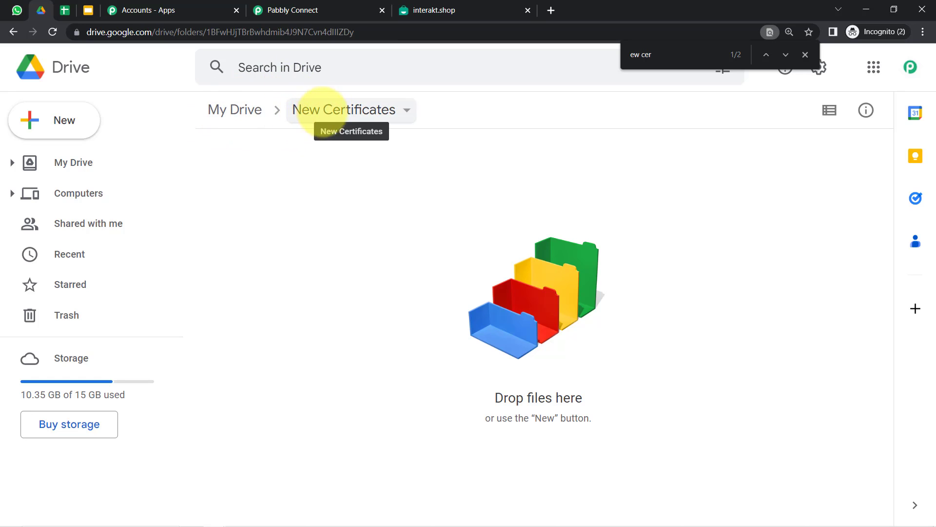
{"action": "left_click", "coordinate": [324, 10]}
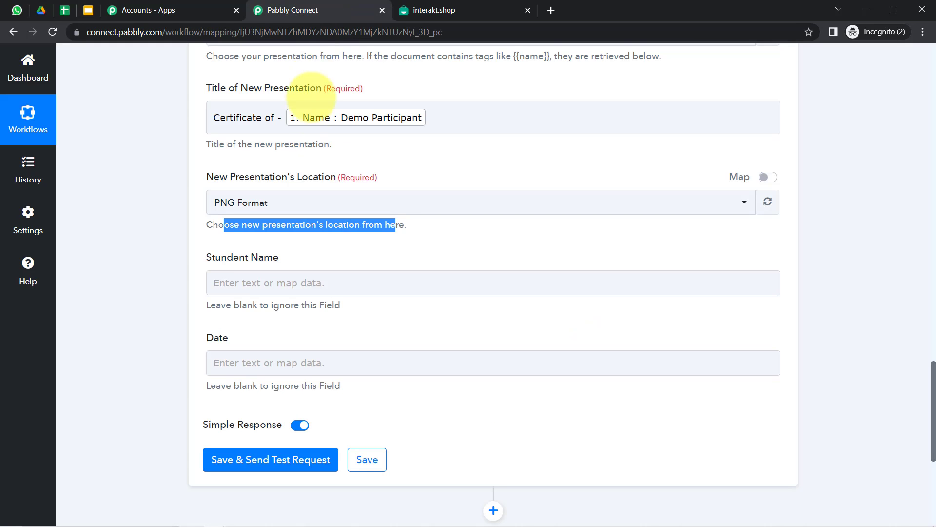
Set the new presentation's location to the New Certificates folder
{"action": "left_click", "coordinate": [235, 202]}
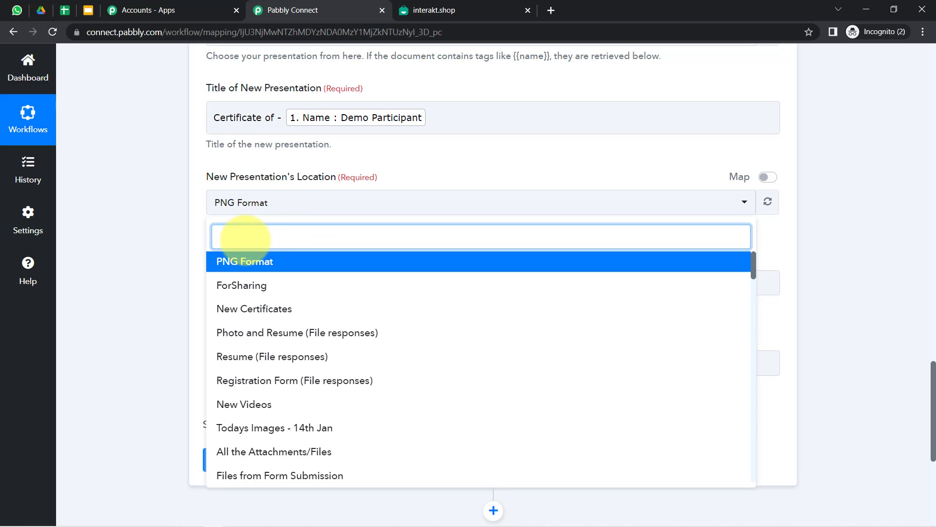
{"action": "type", "text": "new"}
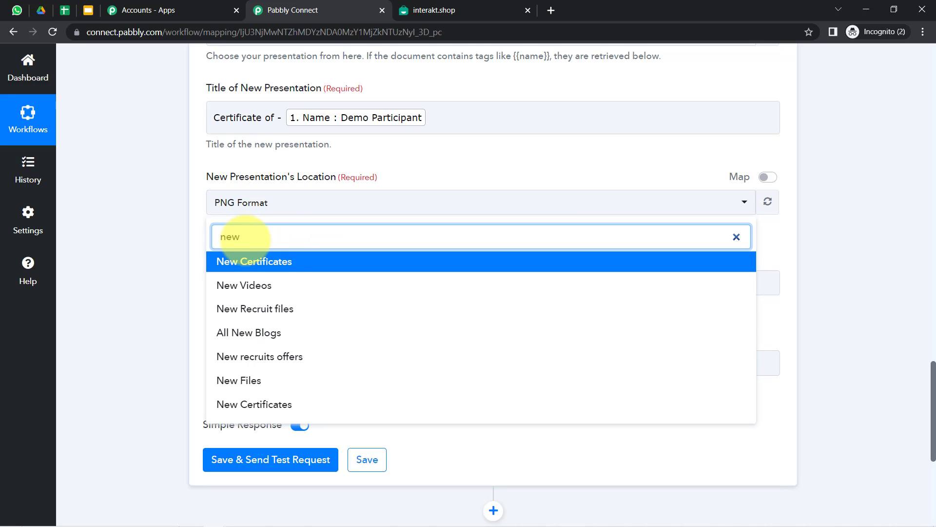
{"action": "left_click", "coordinate": [272, 262]}
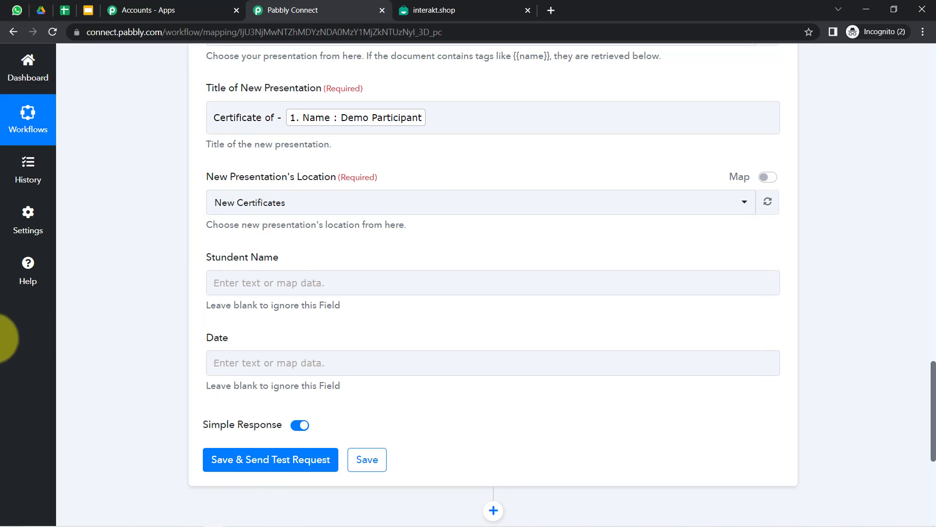
Compare the Stundent Name and Date fields with the placeholders in the Google Slides certificate template, ending back in the Pabbly Connect workflow
{"action": "left_click_drag", "start_coordinate": [211, 257], "coordinate": [248, 256]}
{"action": "double_click", "coordinate": [248, 255]}
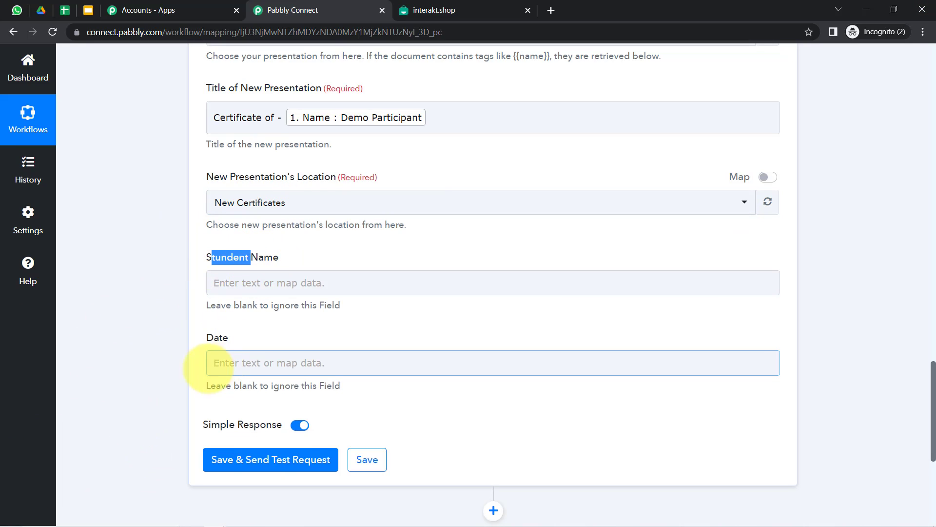
{"action": "left_click_drag", "start_coordinate": [200, 336], "coordinate": [229, 341]}
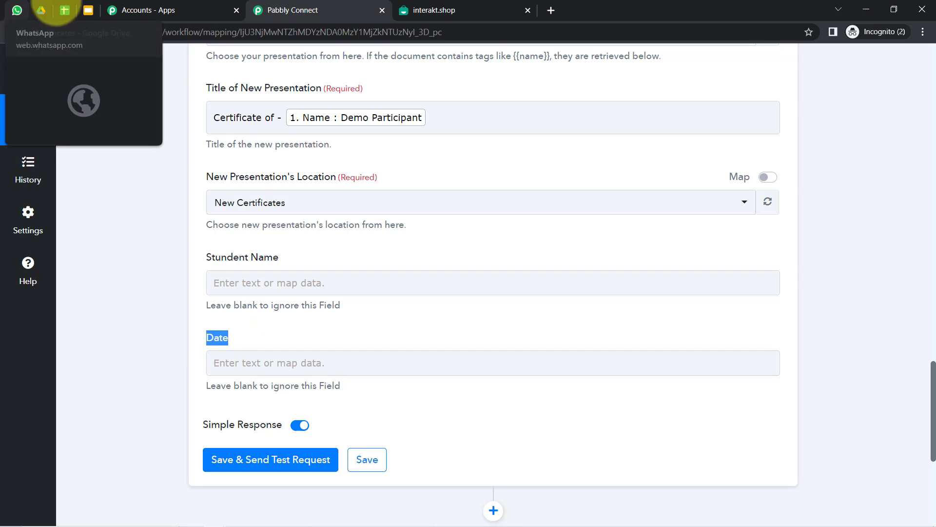
{"action": "left_click", "coordinate": [87, 10]}
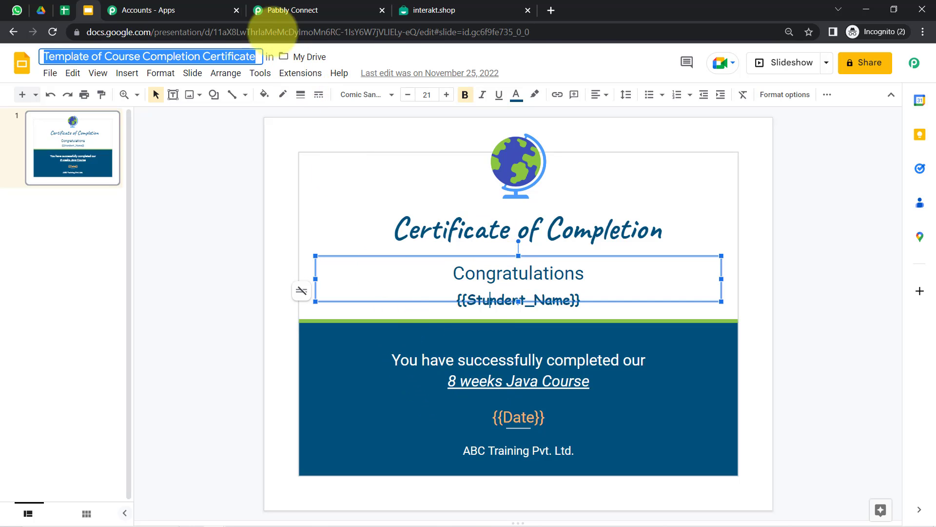
{"action": "left_click", "coordinate": [269, 11]}
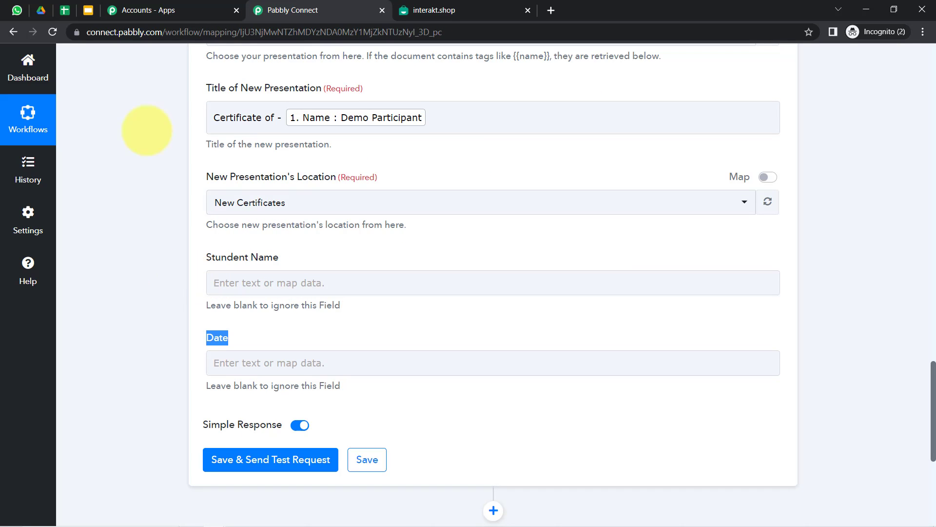
{"action": "left_click", "coordinate": [88, 10]}
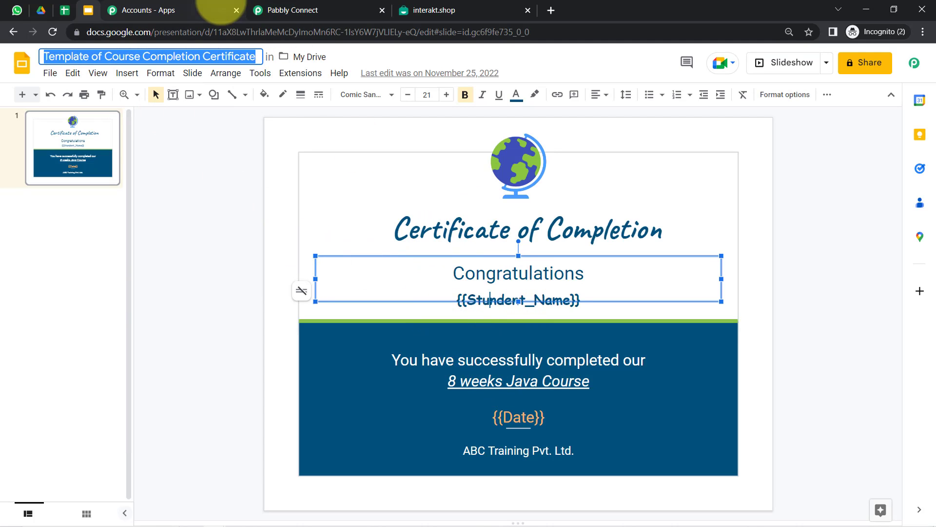
{"action": "left_click", "coordinate": [263, 10]}
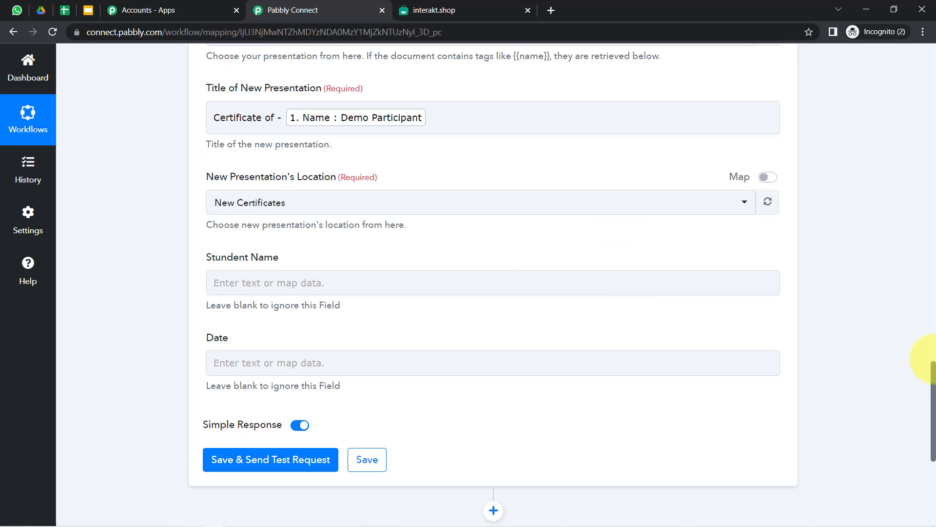
Map the Name value from the Google Sheets trigger into the Stundent Name field
{"action": "scroll", "coordinate": [927, 364], "scroll_direction": "up", "scroll_amount": 3}
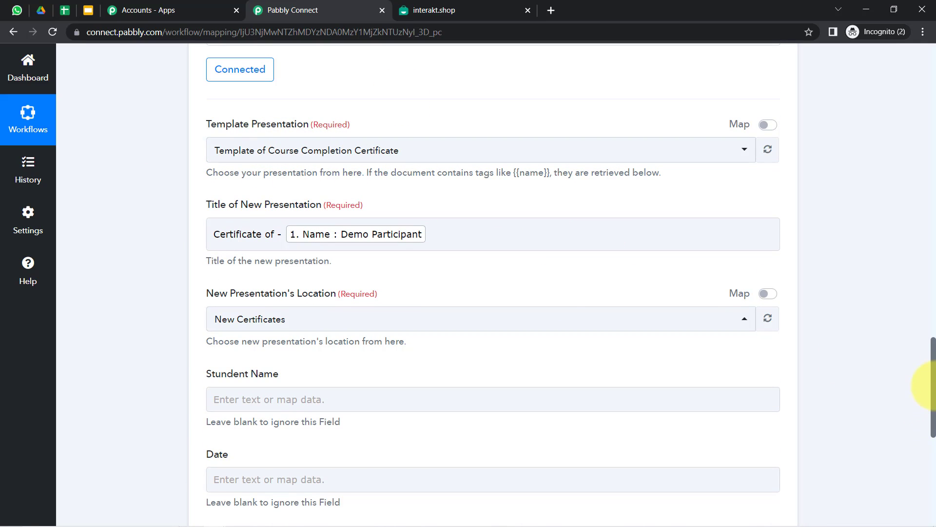
{"action": "left_click_drag", "start_coordinate": [930, 376], "coordinate": [929, 423]}
{"action": "left_click", "coordinate": [261, 161]}
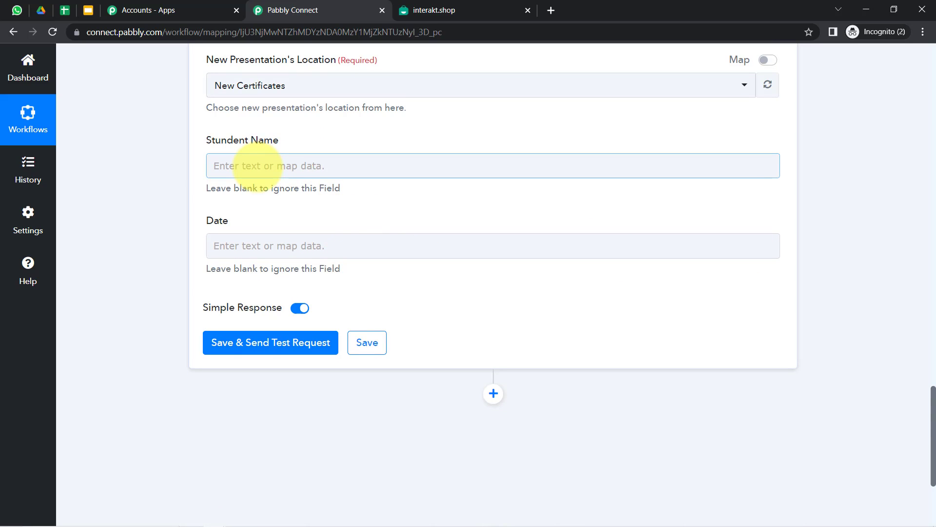
{"action": "left_click", "coordinate": [254, 166]}
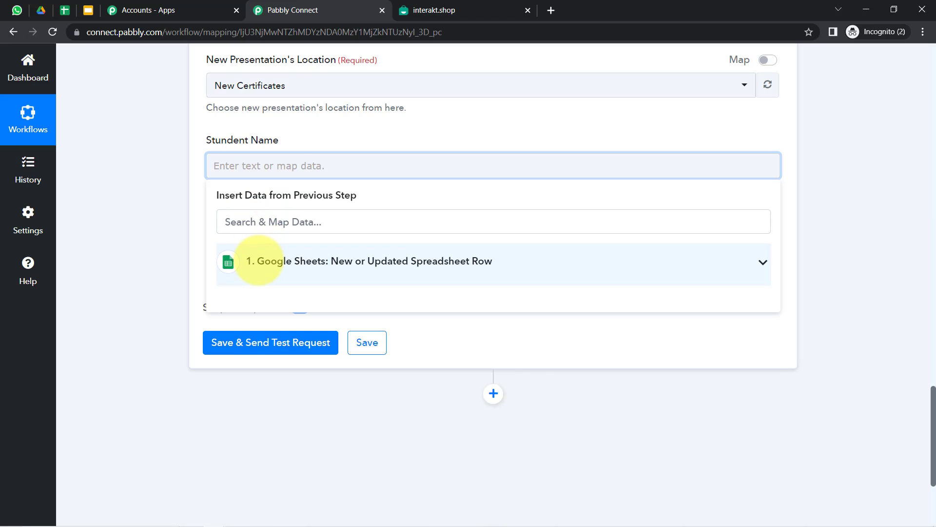
{"action": "left_click", "coordinate": [259, 261]}
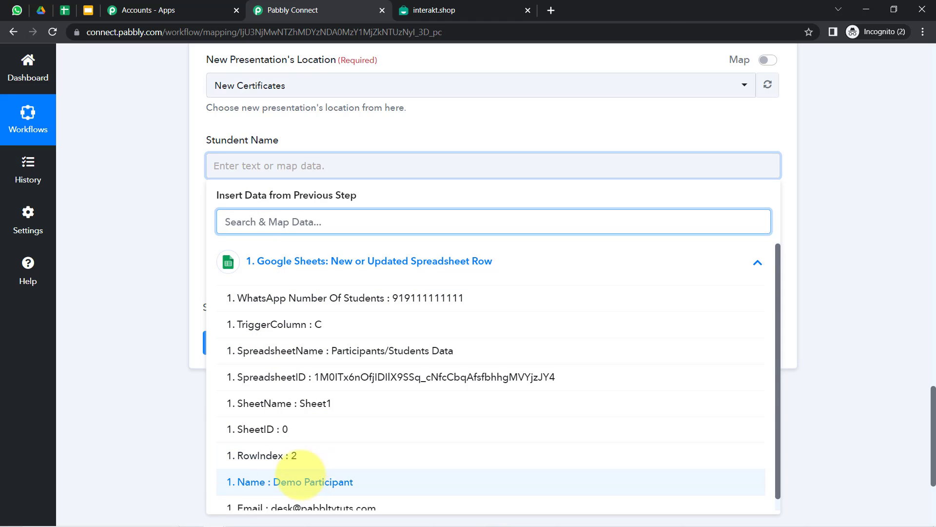
{"action": "left_click", "coordinate": [309, 482]}
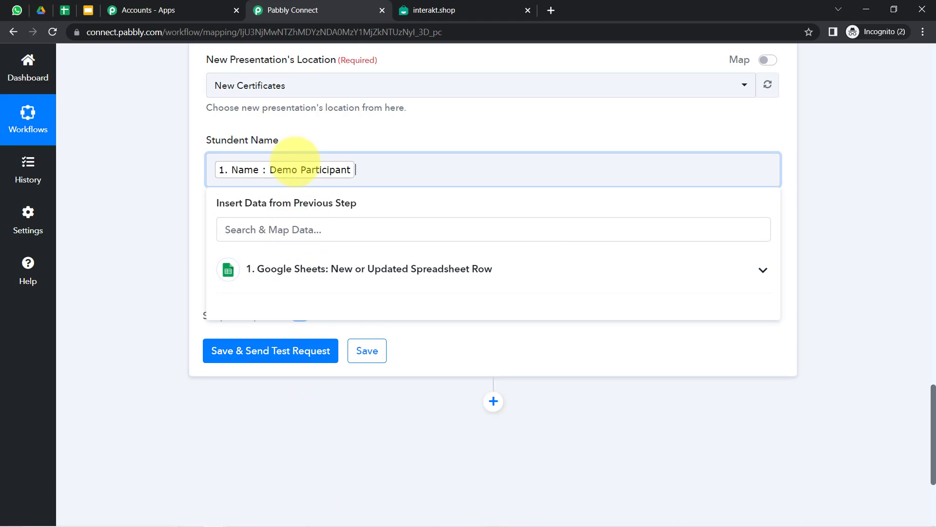
{"action": "left_click", "coordinate": [170, 201]}
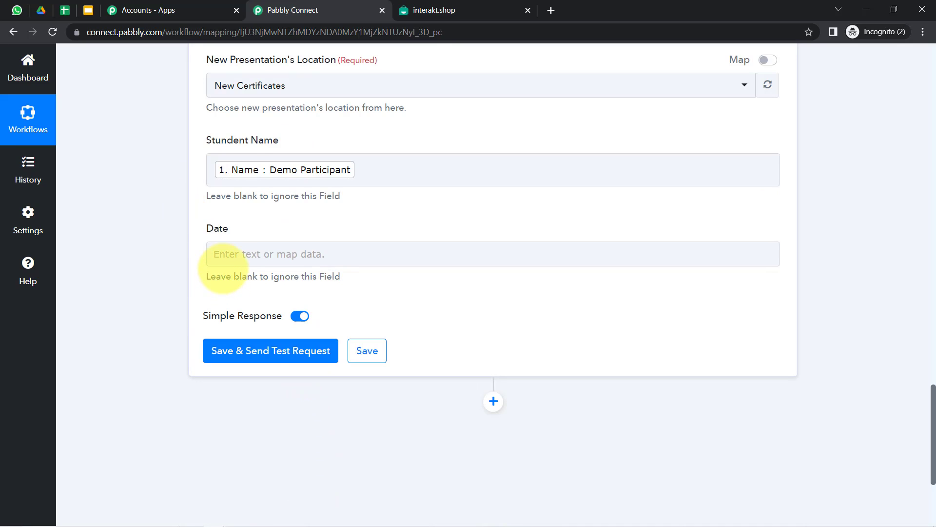
Enter "15h January, 2023" as the certificate's Date value
{"action": "left_click", "coordinate": [224, 254]}
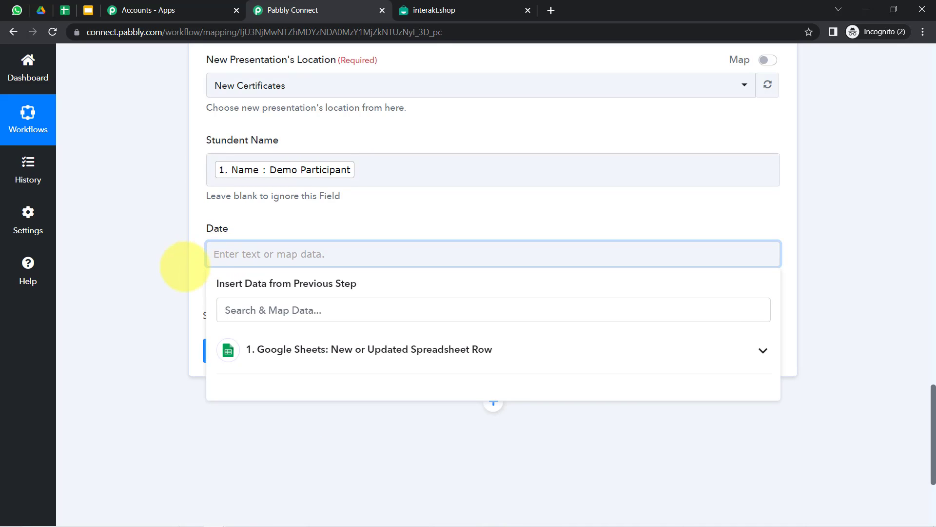
{"action": "left_click", "coordinate": [185, 265]}
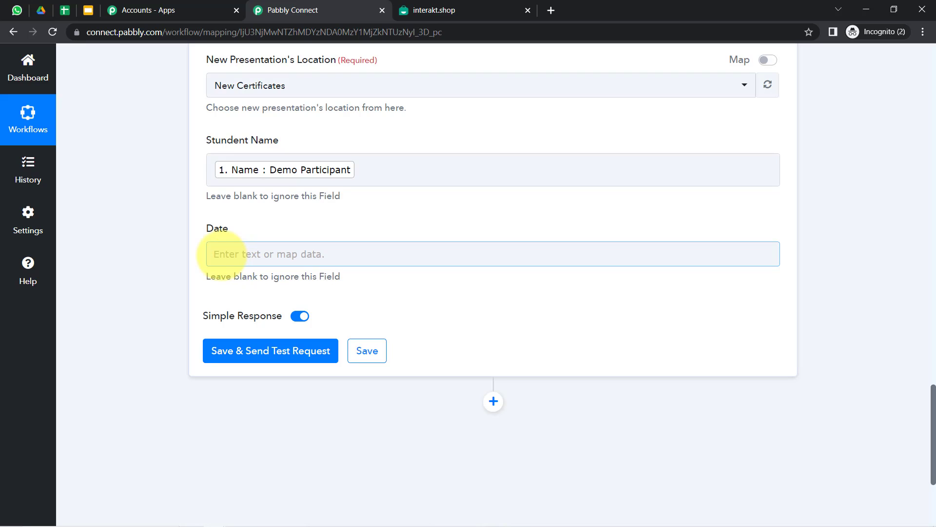
{"action": "left_click", "coordinate": [222, 255]}
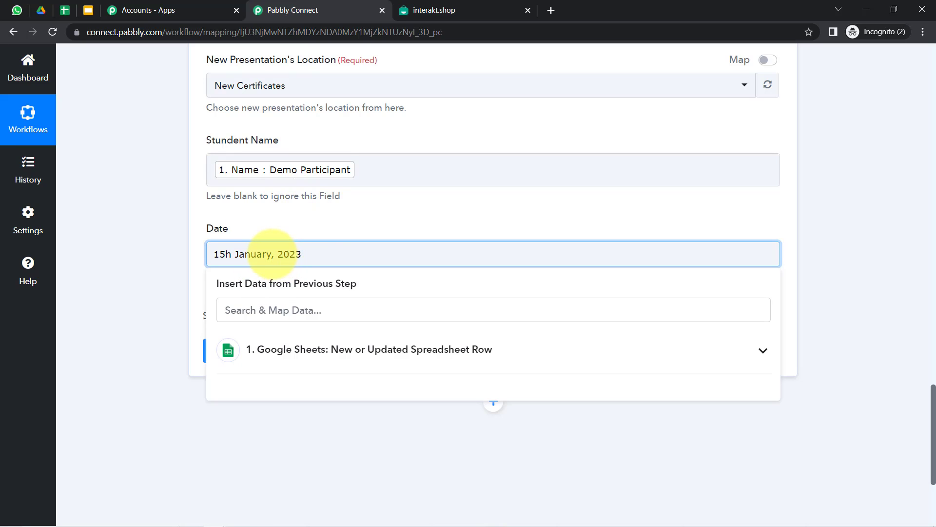
{"action": "left_click", "coordinate": [161, 216]}
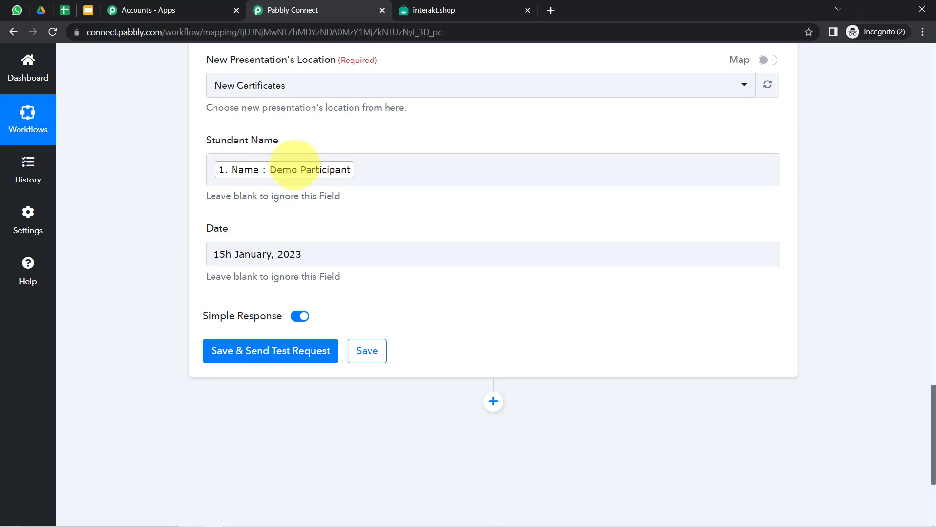
Review the completed Google Slides action fields, then save the action and send a test request
{"action": "scroll", "coordinate": [119, 193], "scroll_direction": "up", "scroll_amount": 3}
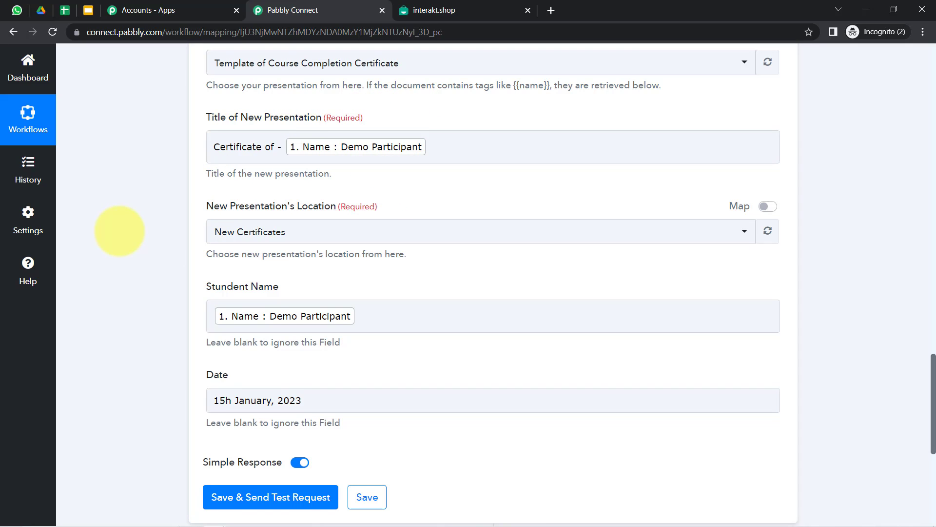
{"action": "scroll", "coordinate": [119, 230], "scroll_direction": "down", "scroll_amount": 7}
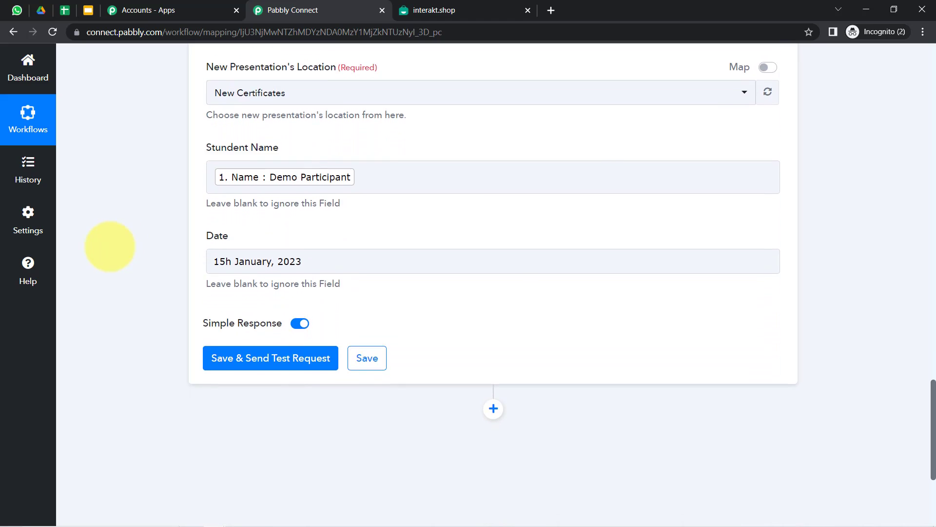
{"action": "left_click", "coordinate": [227, 157]}
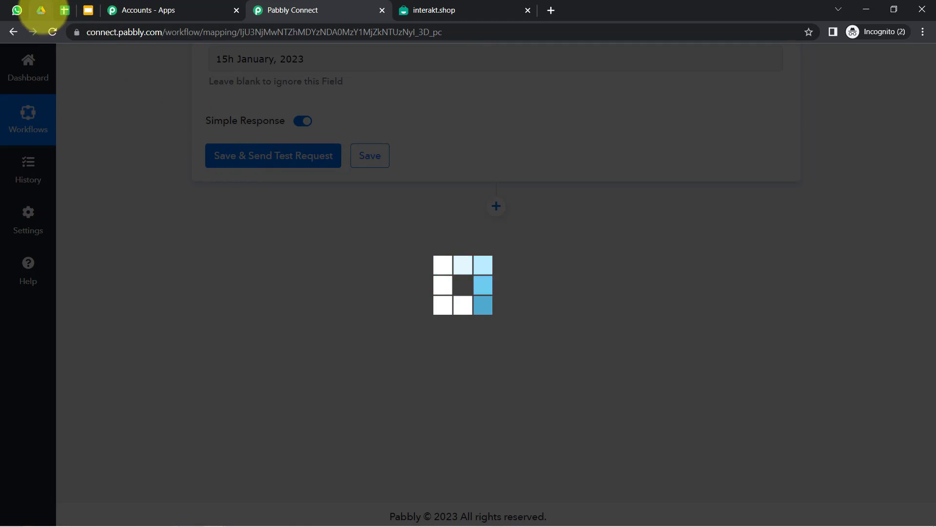
Open the generated certificate from the New Certificates folder in Google Drive, check its name and date, and return to Pabbly Connect
{"action": "left_click", "coordinate": [41, 11]}
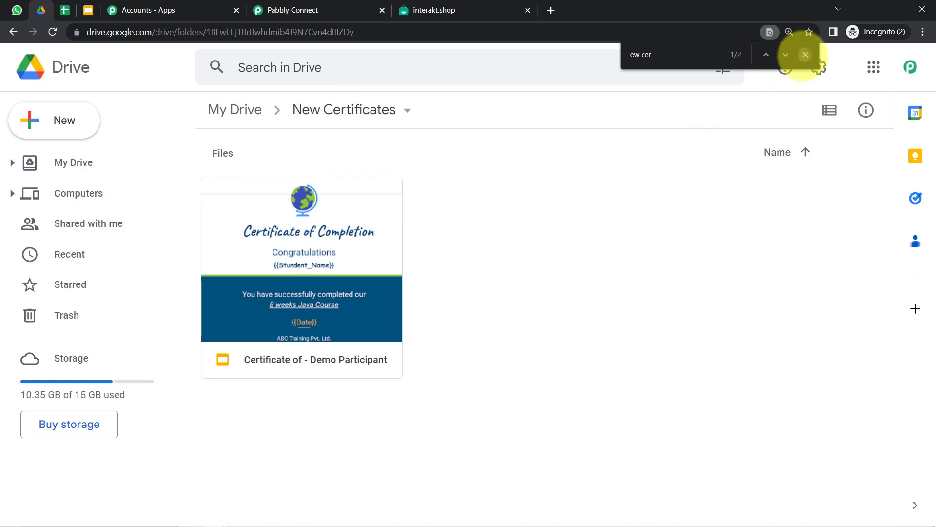
{"action": "left_click", "coordinate": [805, 55]}
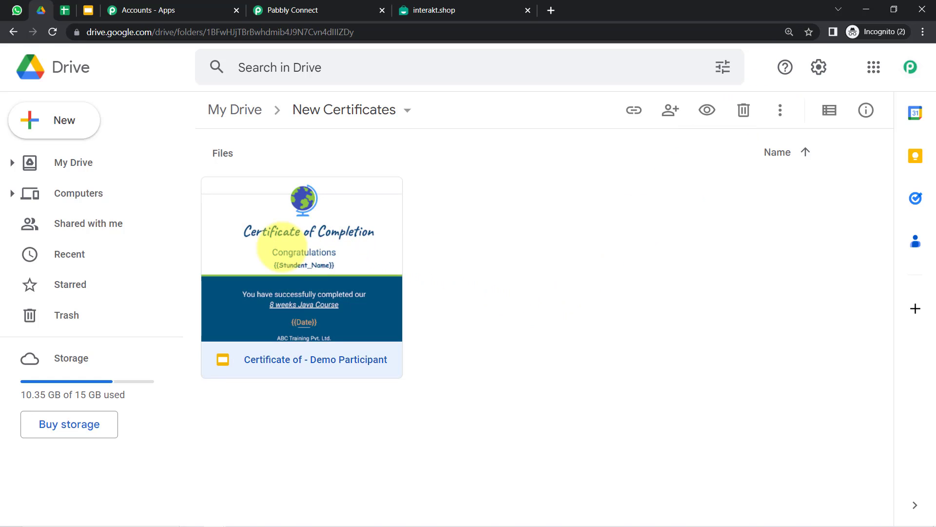
{"action": "double_click", "coordinate": [282, 247]}
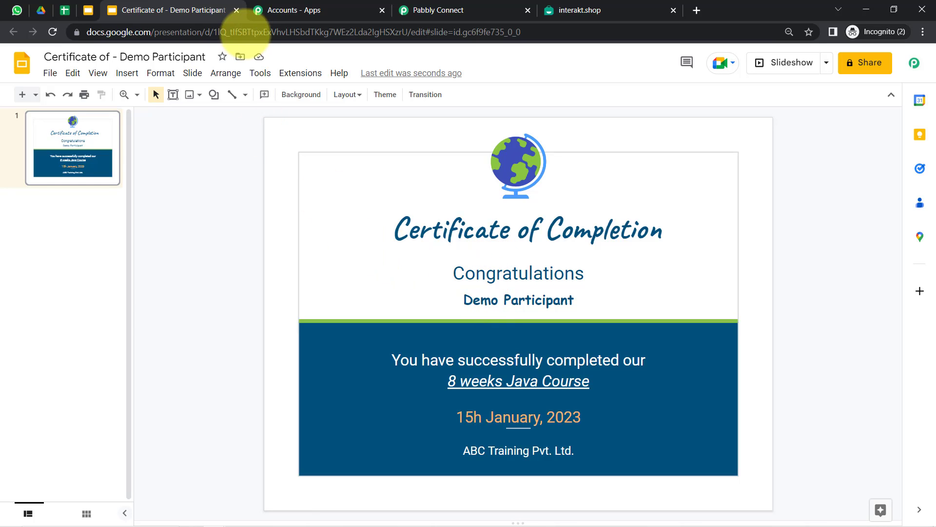
{"action": "left_click", "coordinate": [236, 10]}
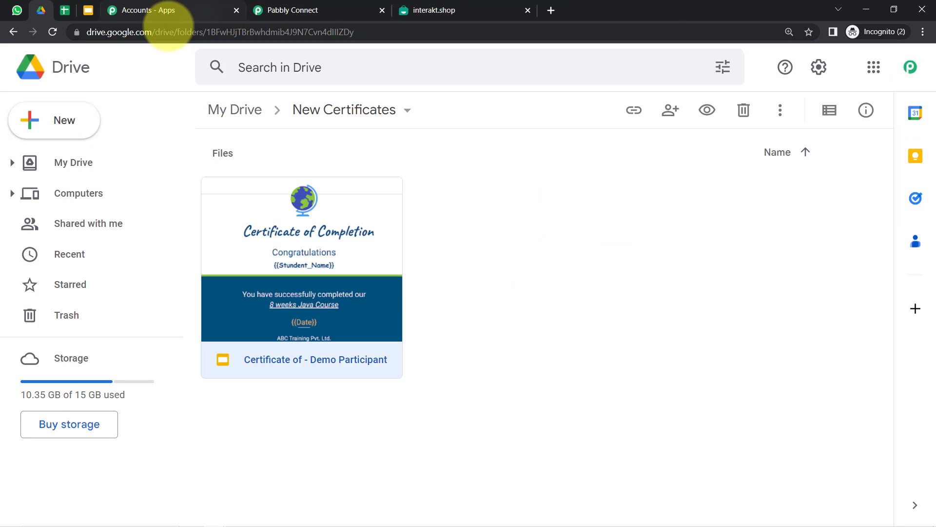
{"action": "left_click", "coordinate": [292, 10]}
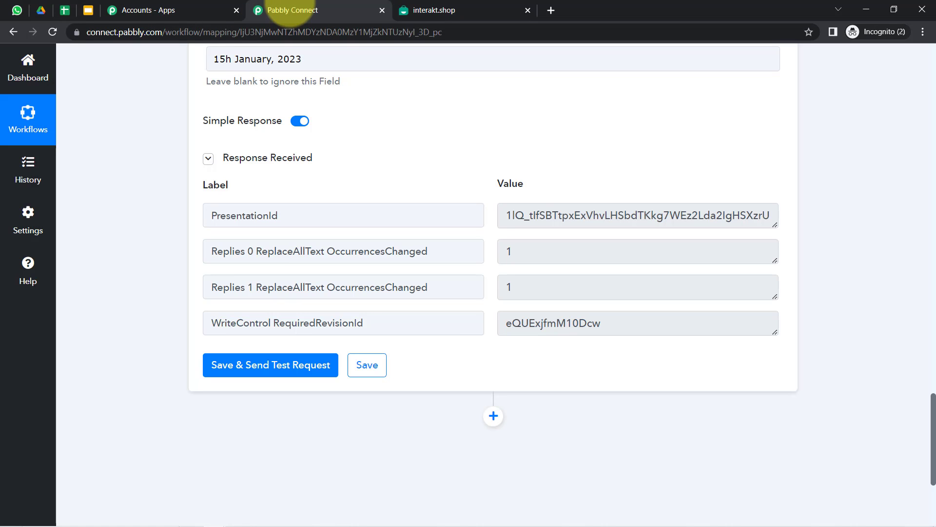
Examine the generated certificate's sharing settings in Google Drive and return to the Pabbly Connect workflow
{"action": "left_click", "coordinate": [35, 17]}
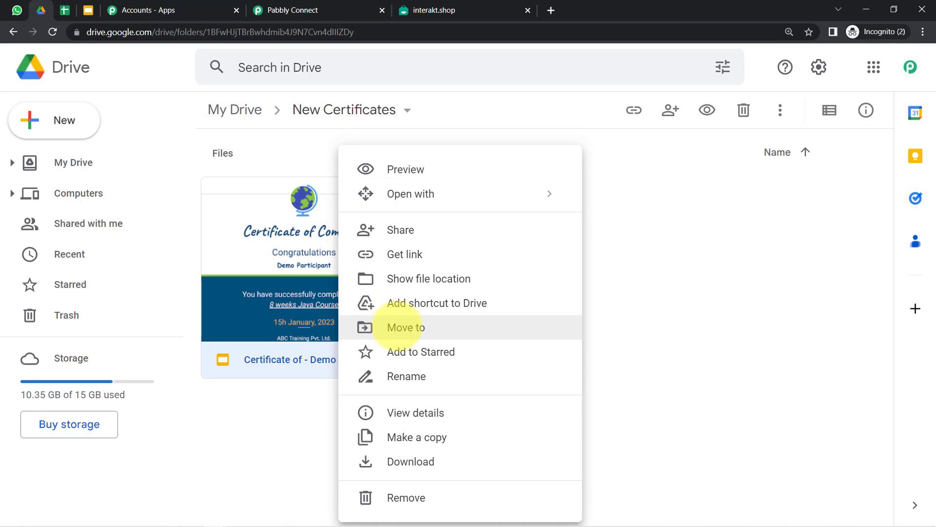
{"action": "left_click", "coordinate": [405, 229]}
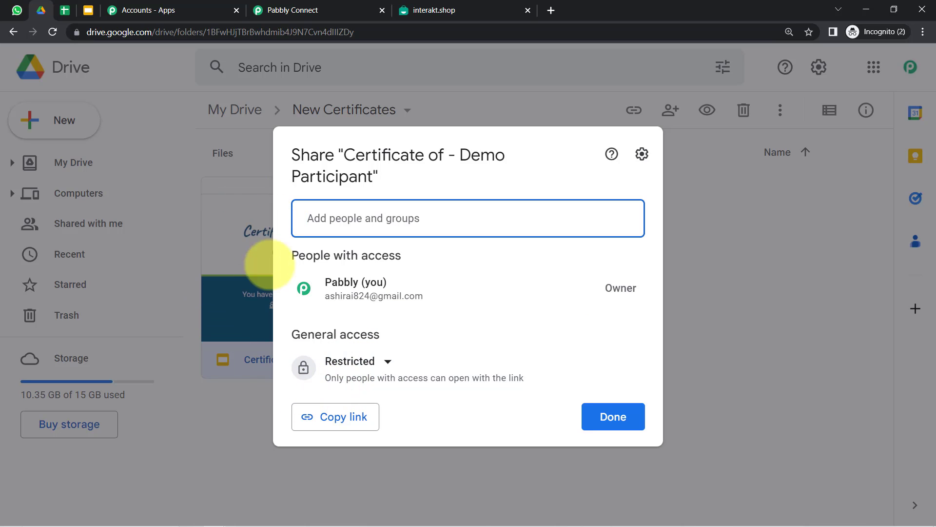
{"action": "left_click", "coordinate": [259, 11]}
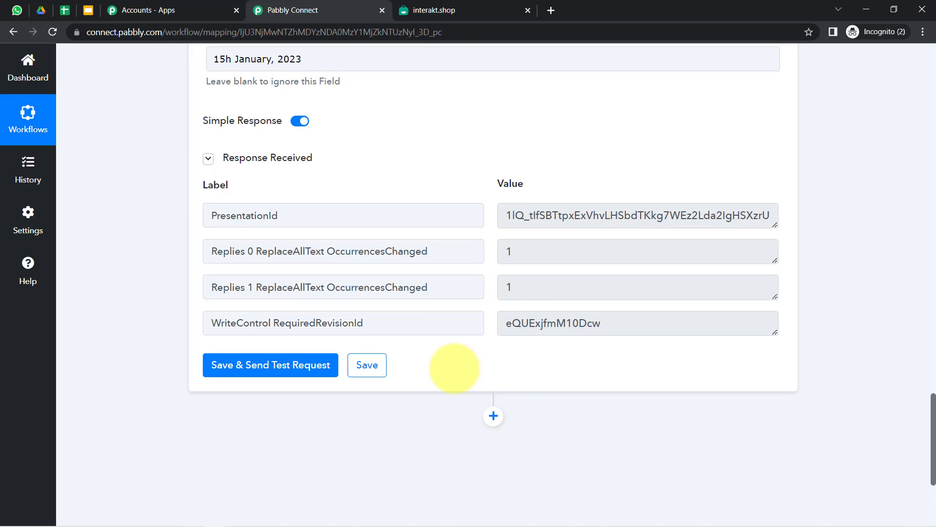
Add a Google Drive action to the end of the workflow with Share a File With Anyone as its action event
{"action": "left_click", "coordinate": [493, 416]}
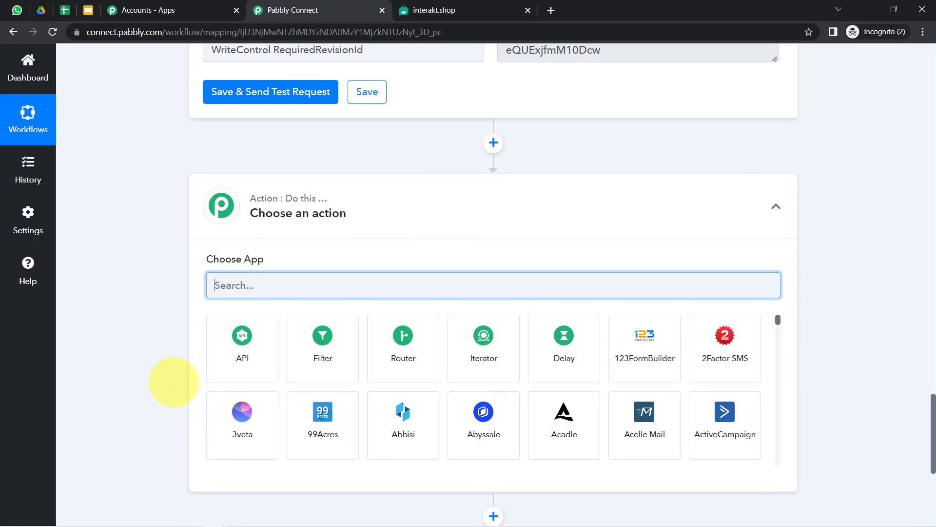
{"action": "type", "text": "google dr"}
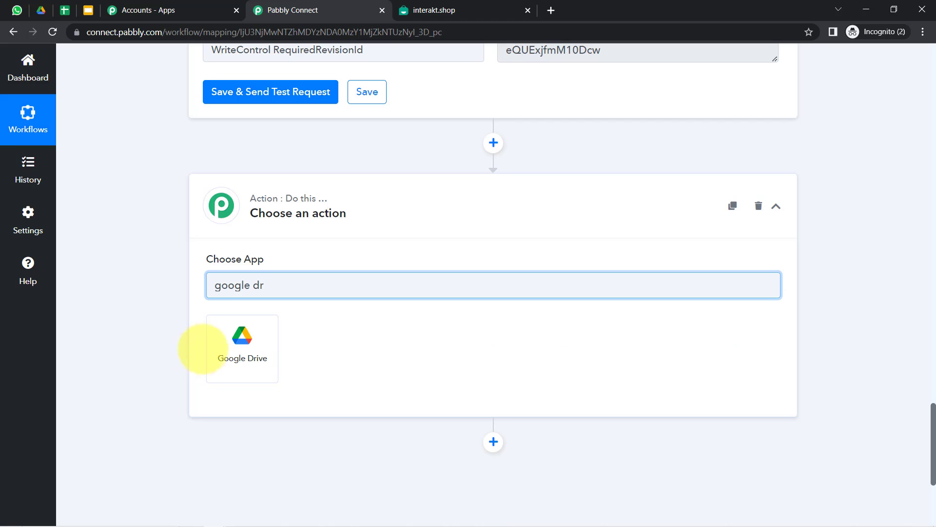
{"action": "left_click", "coordinate": [243, 336]}
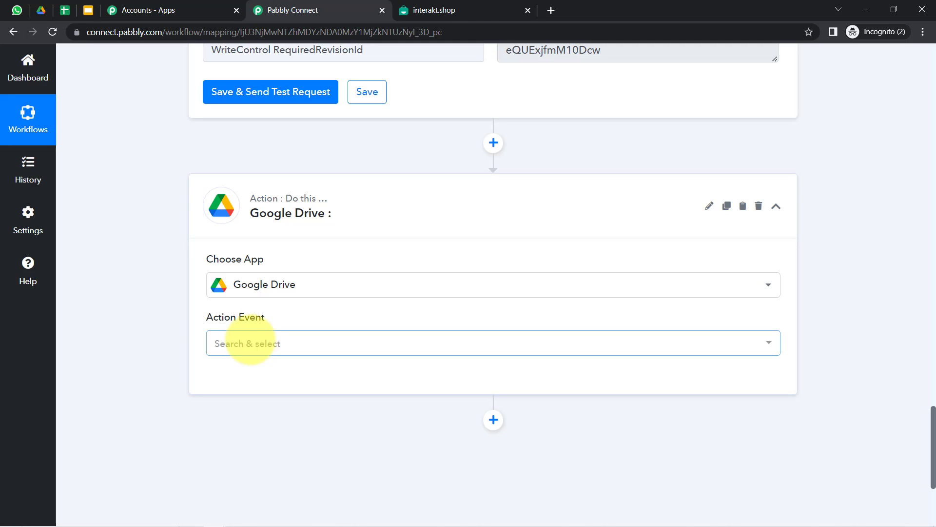
{"action": "left_click", "coordinate": [235, 343]}
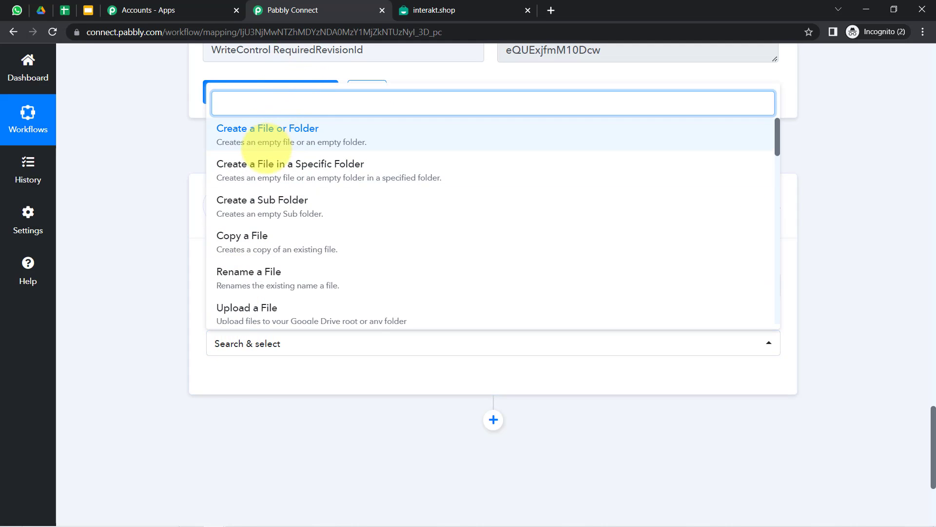
{"action": "type", "text": "sha"}
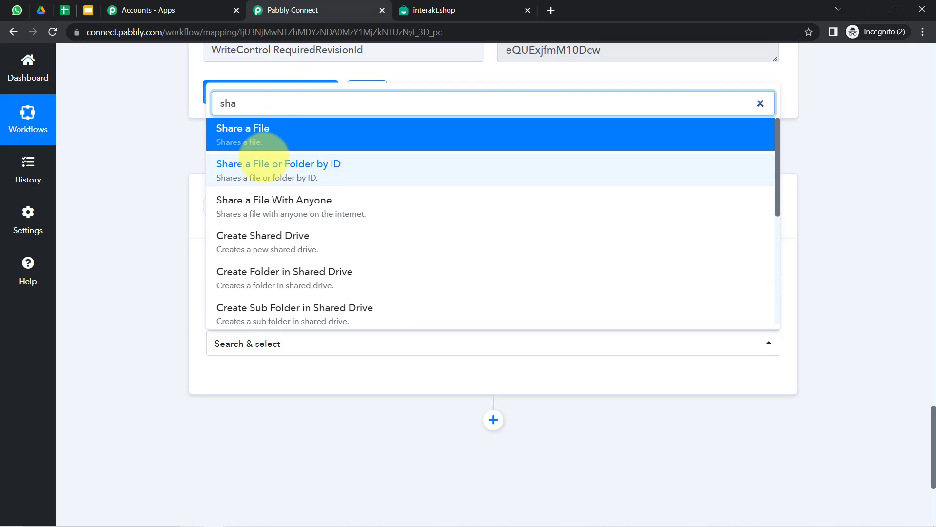
{"action": "type", "text": "re"}
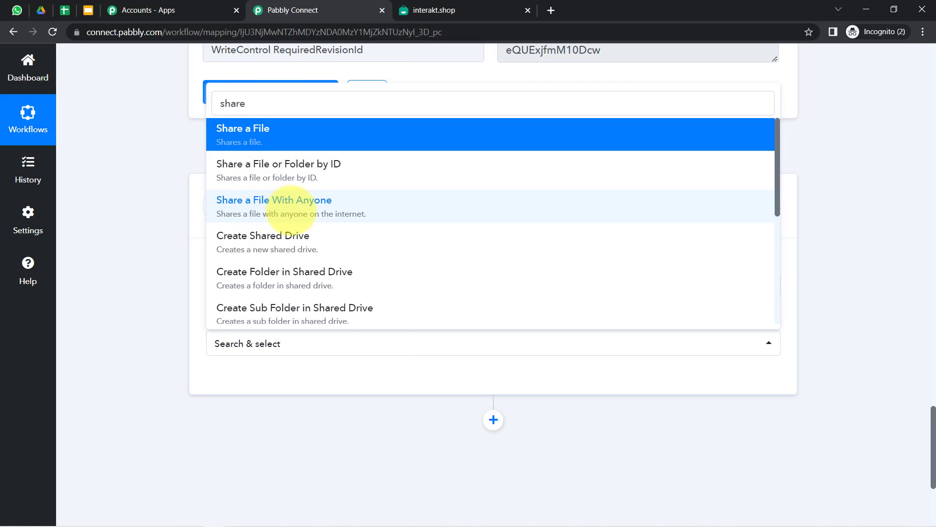
{"action": "left_click", "coordinate": [292, 200]}
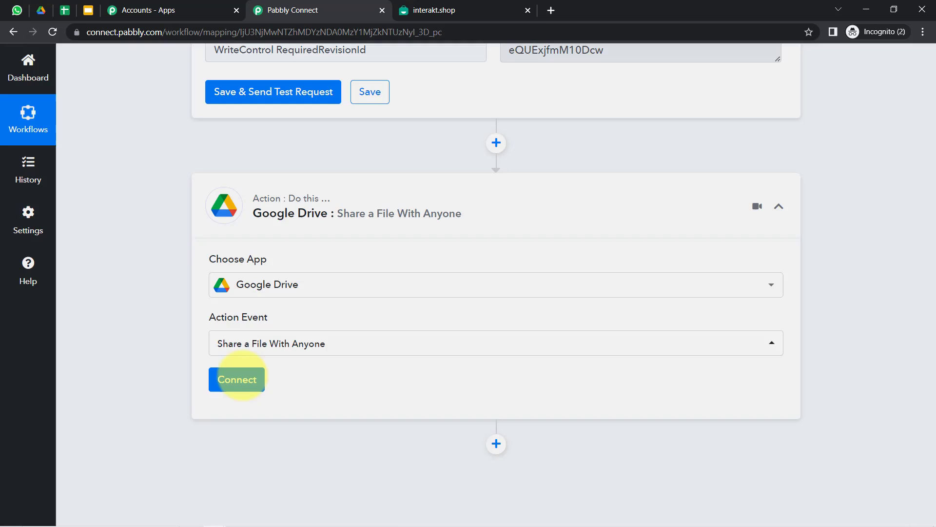
Connect the Google Drive action using the existing connection Google Drive #1 and save it
{"action": "left_click", "coordinate": [235, 380]}
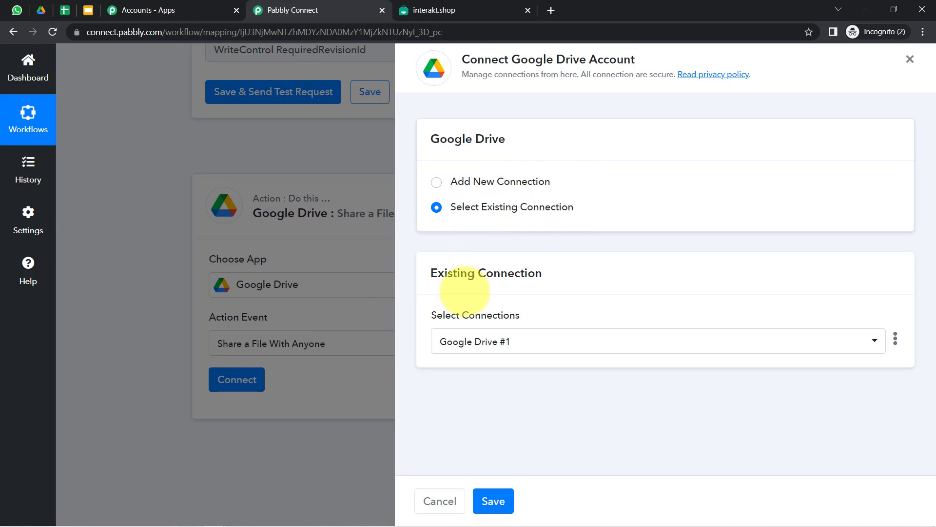
{"action": "left_click", "coordinate": [492, 181]}
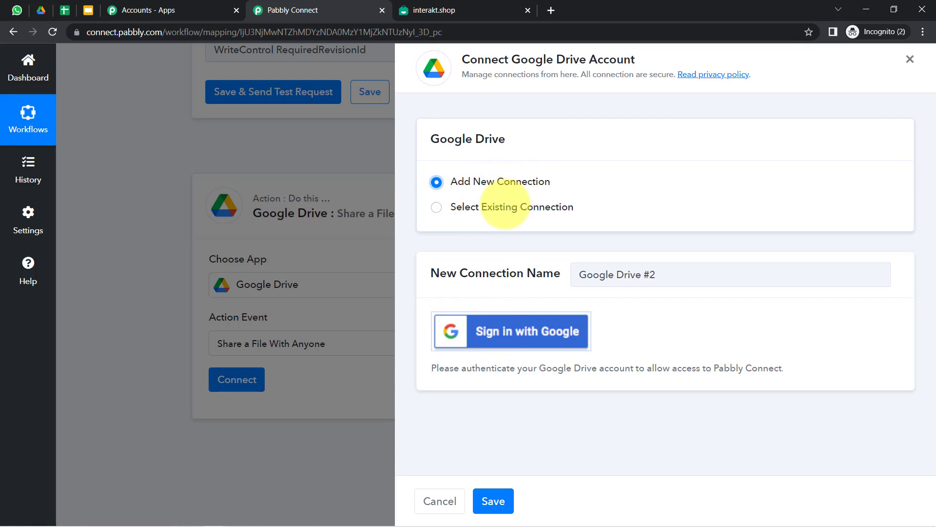
{"action": "left_click", "coordinate": [503, 205]}
{"action": "left_click", "coordinate": [494, 500]}
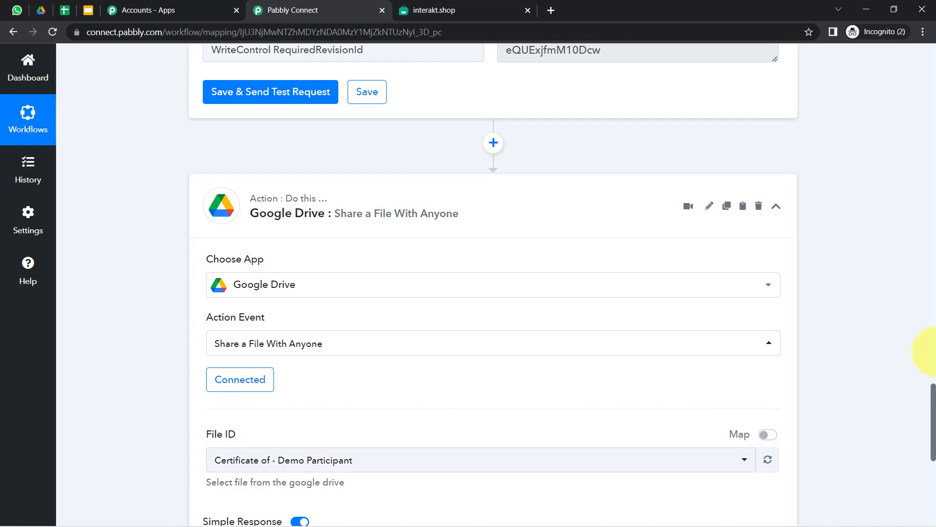
Enable mapping for the Google Drive action's File ID and clear its preselected file value
{"action": "left_click_drag", "start_coordinate": [932, 398], "coordinate": [921, 439]}
{"action": "left_click", "coordinate": [315, 218]}
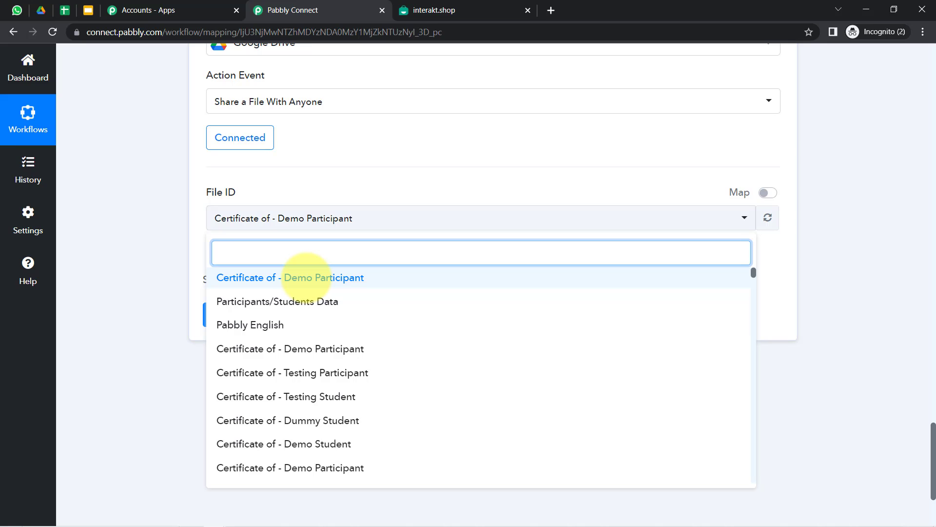
{"action": "left_click", "coordinate": [173, 265]}
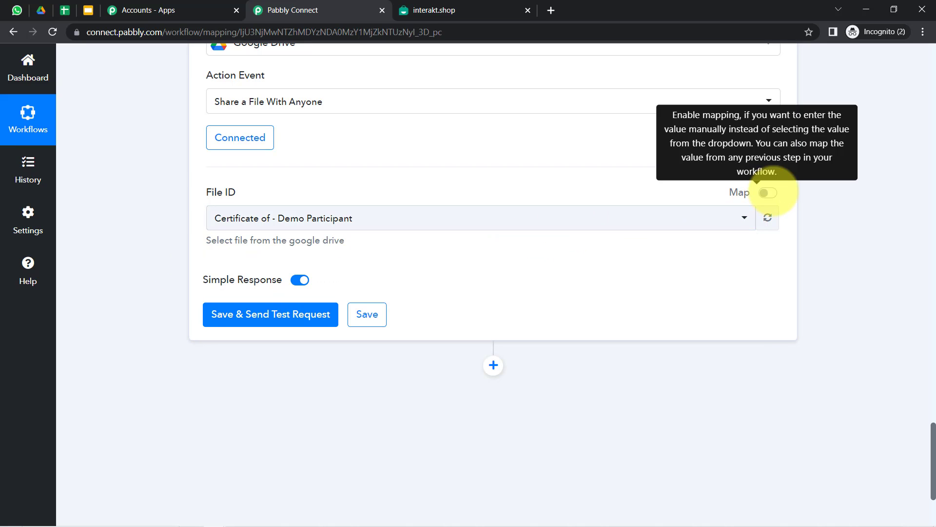
{"action": "left_click", "coordinate": [767, 193]}
{"action": "double_click", "coordinate": [437, 218]}
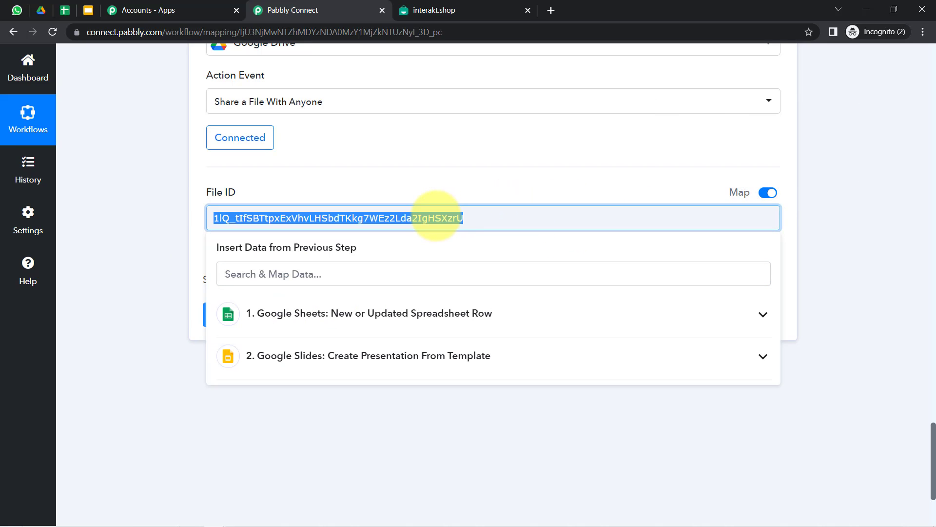
{"action": "key", "text": "BackSpace"}
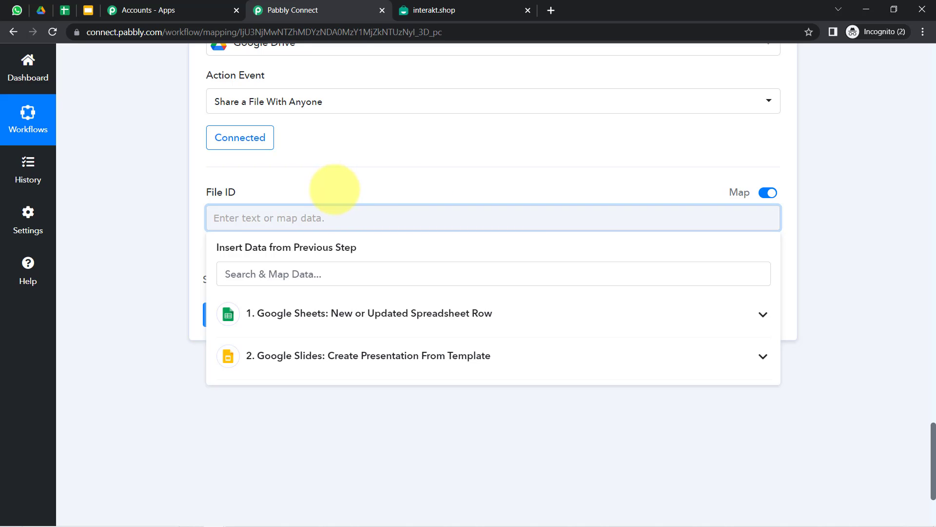
{"action": "left_click", "coordinate": [197, 223]}
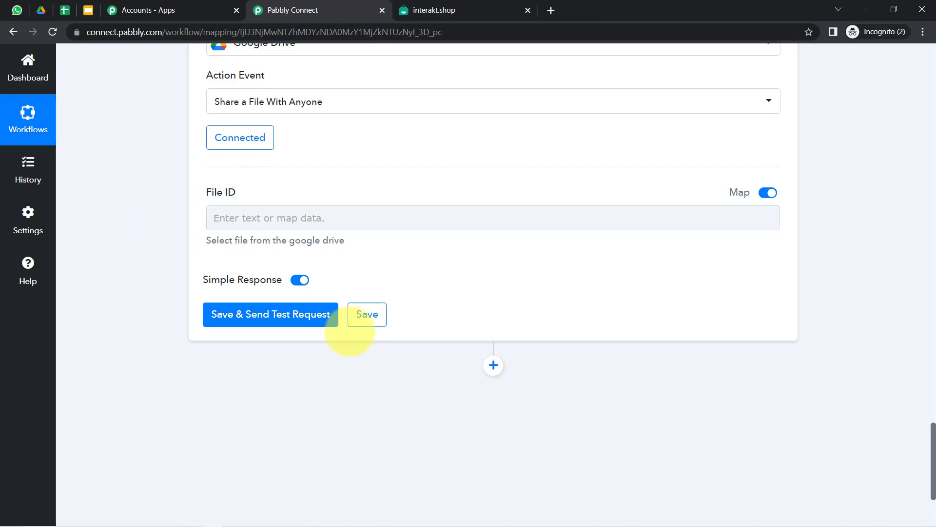
Map the File ID to the PresentationId from the Google Slides response, and save the action with a test request
{"action": "scroll", "coordinate": [458, 299], "scroll_direction": "up", "scroll_amount": 6}
{"action": "scroll", "coordinate": [496, 251], "scroll_direction": "down", "scroll_amount": 2}
{"action": "scroll", "coordinate": [499, 247], "scroll_direction": "up", "scroll_amount": 3}
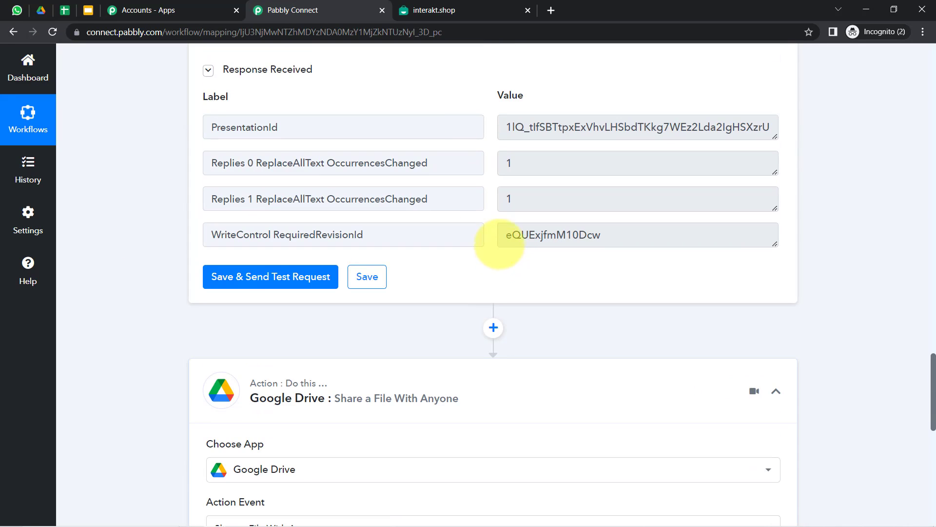
{"action": "double_click", "coordinate": [666, 139]}
{"action": "left_click", "coordinate": [934, 364]}
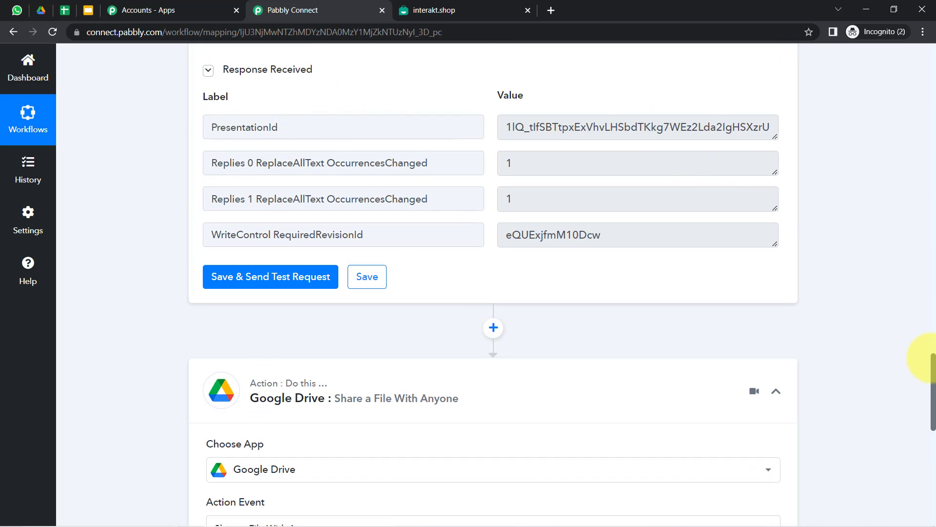
{"action": "left_click_drag", "start_coordinate": [934, 365], "coordinate": [933, 438]}
{"action": "left_click", "coordinate": [307, 157]}
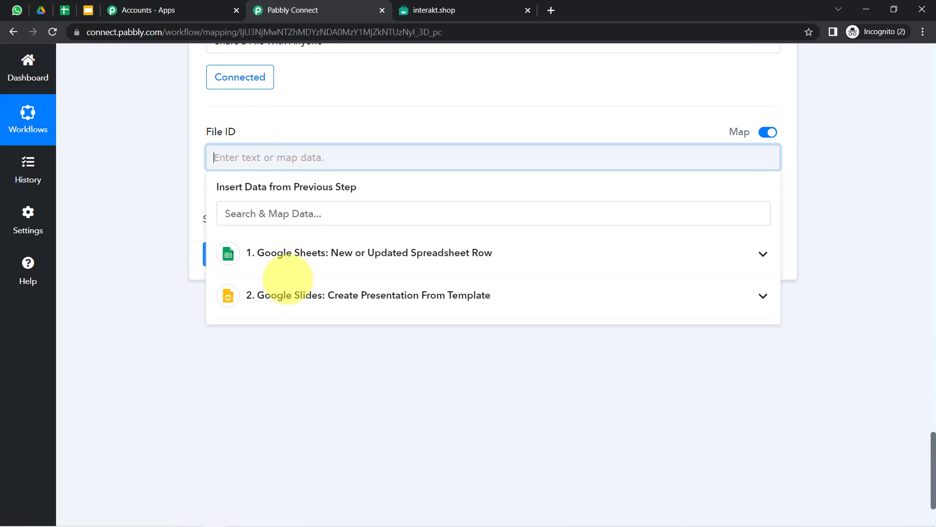
{"action": "left_click", "coordinate": [295, 298]}
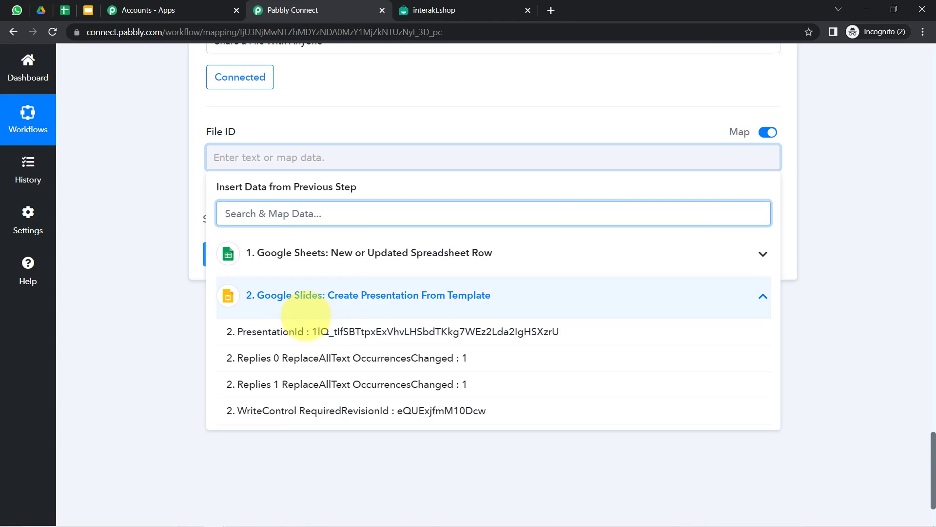
{"action": "left_click", "coordinate": [344, 331]}
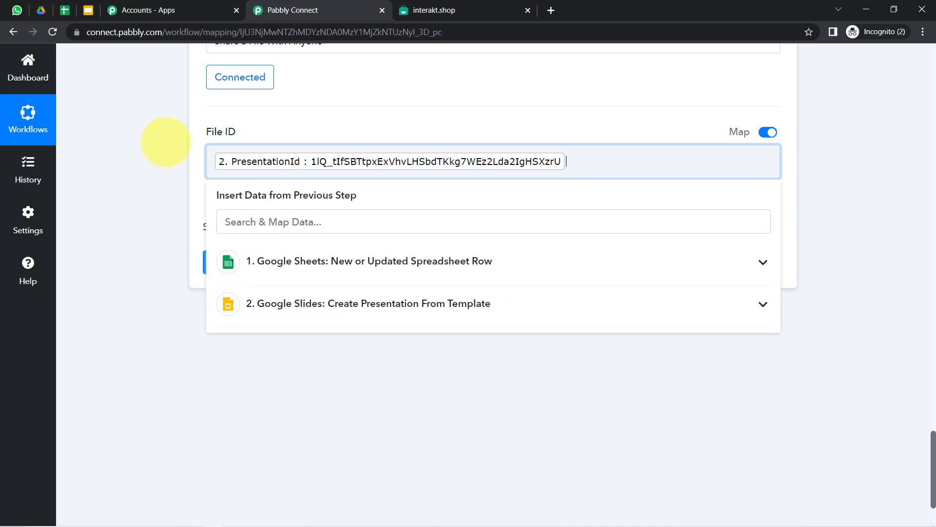
{"action": "left_click", "coordinate": [143, 164]}
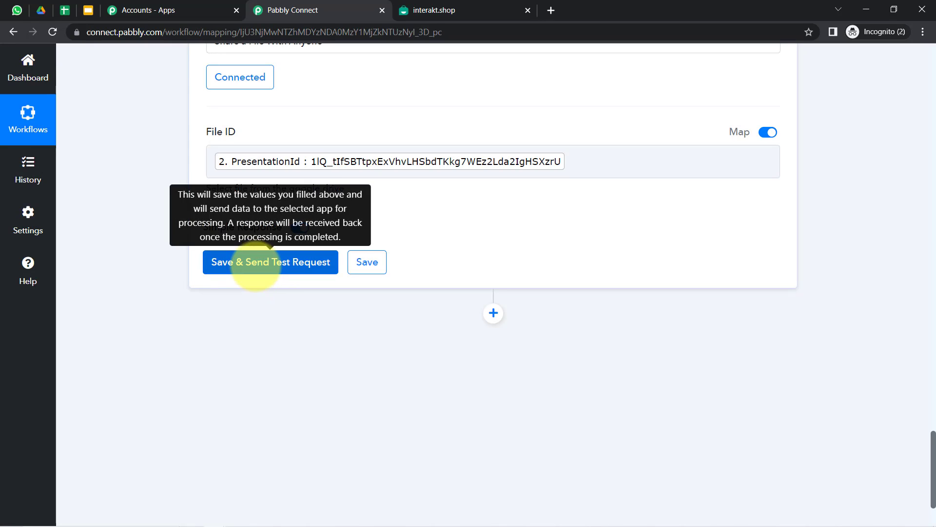
{"action": "left_click", "coordinate": [253, 268]}
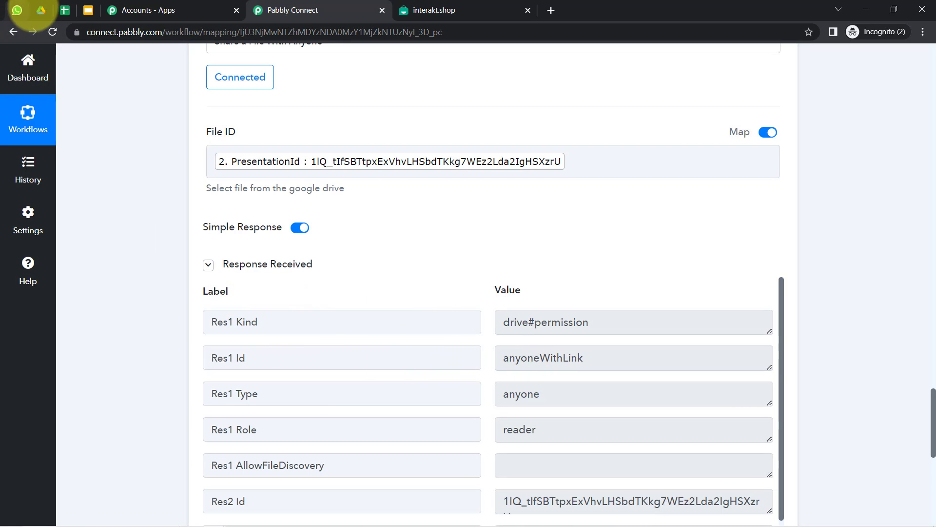
Check the Demo Participant certificate's general access setting in Google Drive and return to the Pabbly Connect workflow
{"action": "left_click", "coordinate": [40, 11]}
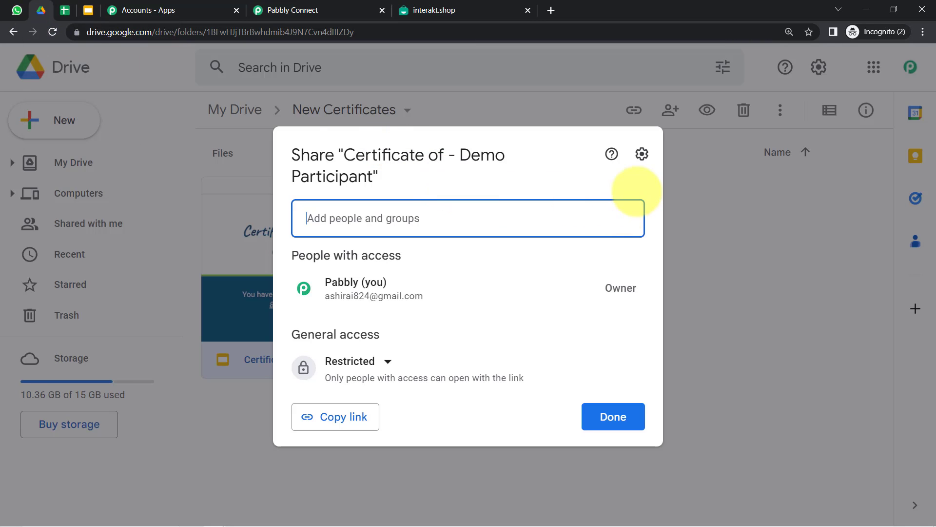
{"action": "left_click", "coordinate": [748, 277]}
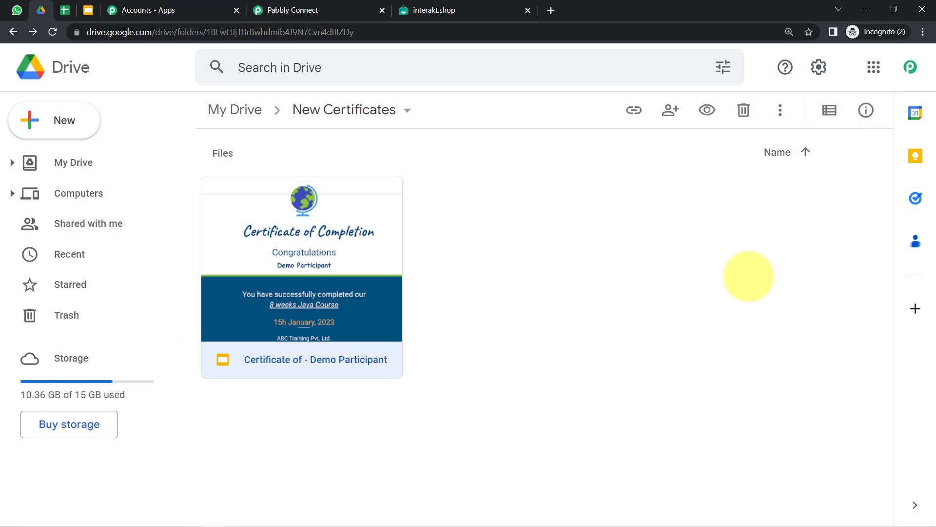
{"action": "right_click", "coordinate": [290, 248]}
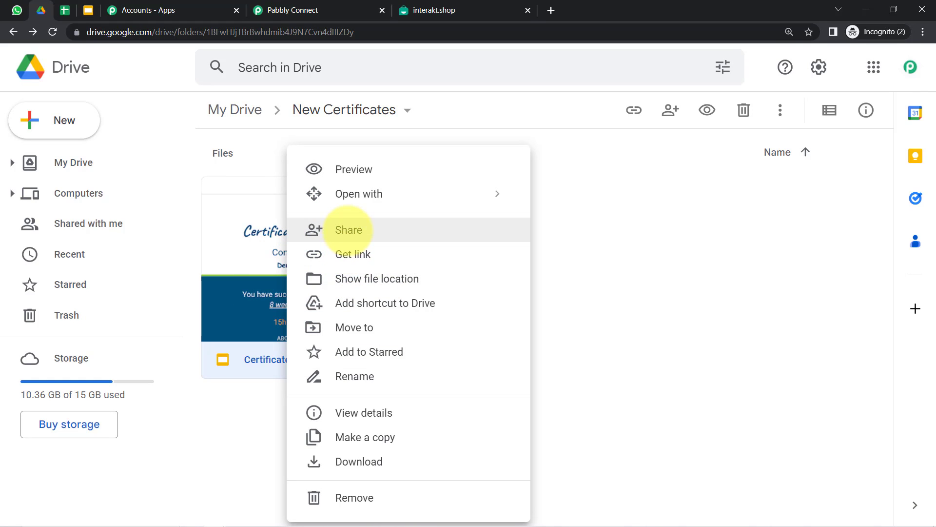
{"action": "left_click", "coordinate": [348, 230]}
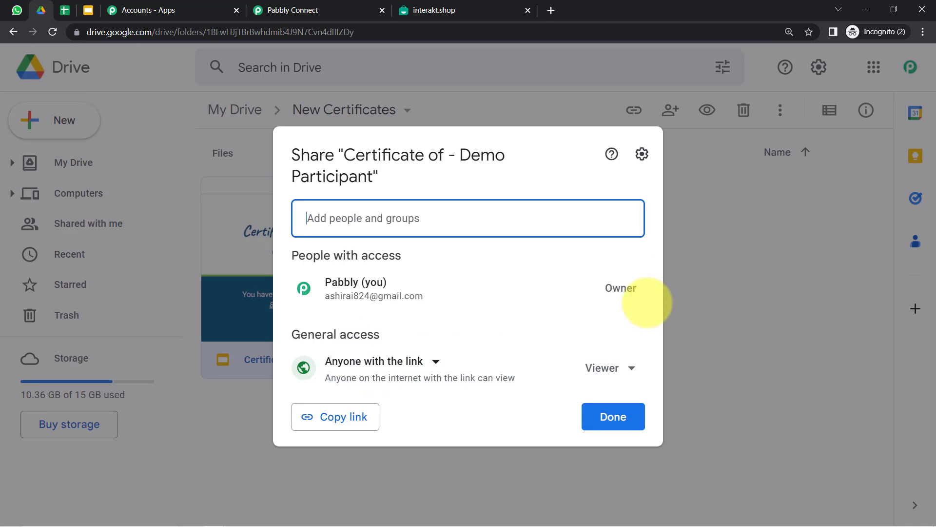
{"action": "left_click", "coordinate": [608, 414]}
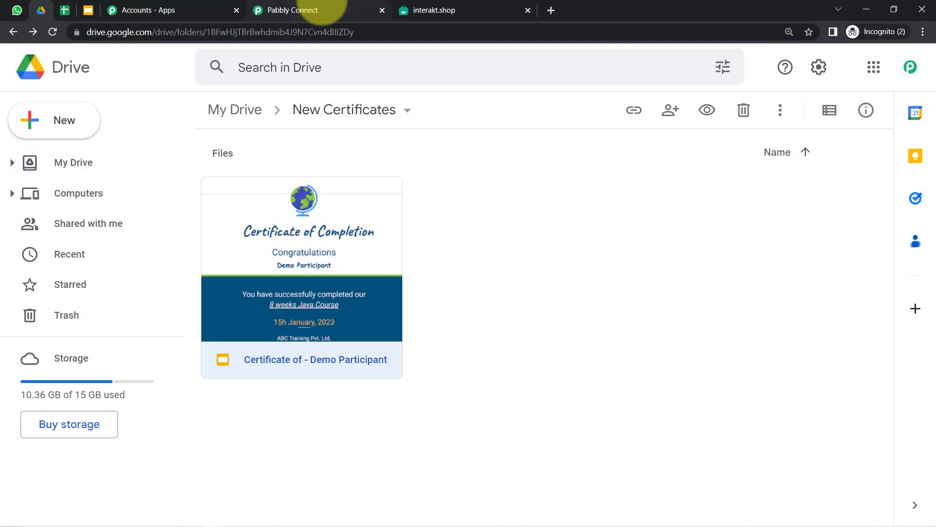
{"action": "left_click", "coordinate": [323, 10]}
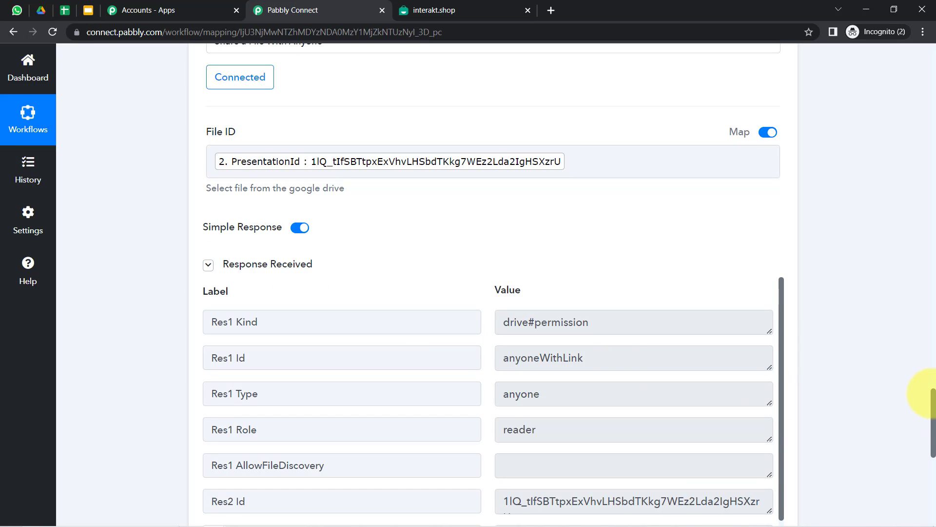
Copy the Res2 ExportLinks Application/pdf link from the Google Drive action's response
{"action": "left_click_drag", "start_coordinate": [929, 395], "coordinate": [922, 422]}
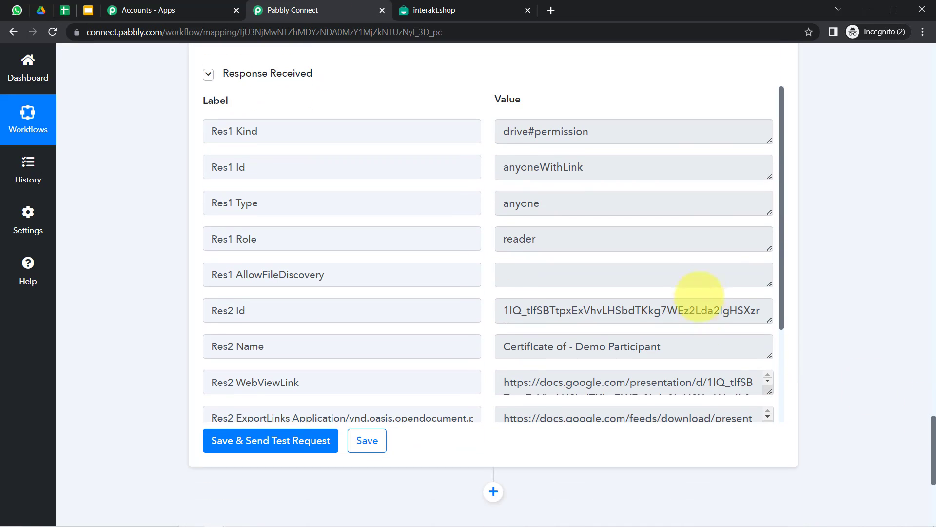
{"action": "left_click_drag", "start_coordinate": [781, 202], "coordinate": [777, 297]}
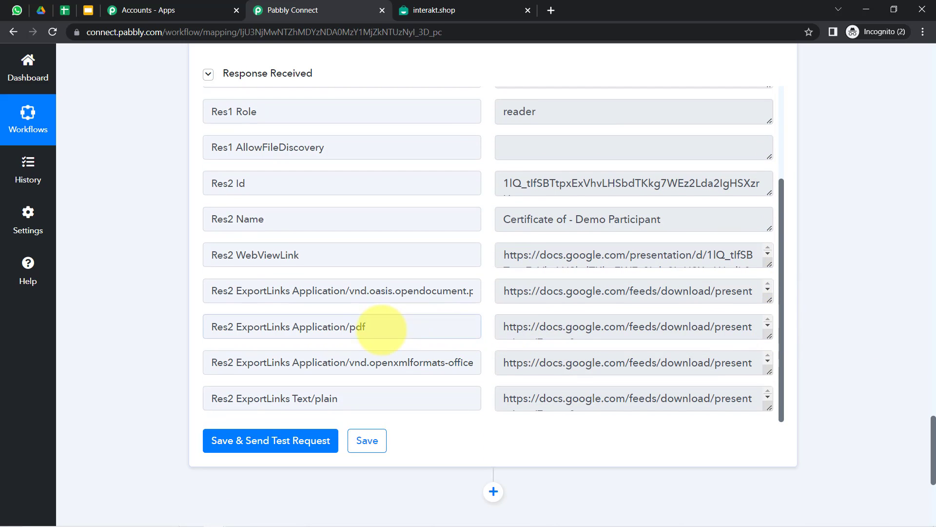
{"action": "left_click", "coordinate": [415, 327]}
{"action": "left_click", "coordinate": [610, 327]}
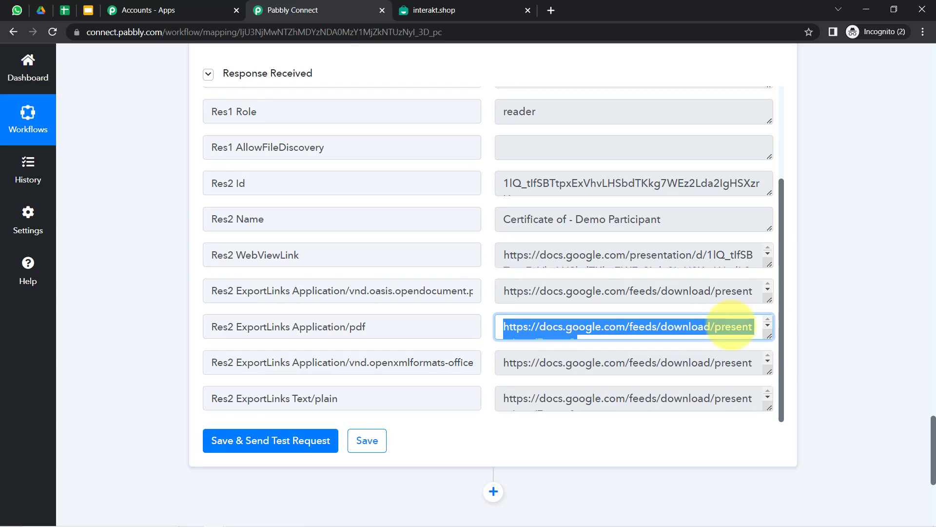
{"action": "key", "text": "ctrl+c"}
Download the certificate PDF through the copied link in a new tab, and open the file to check it before closing it
{"action": "key", "text": "ctrl+t"}
{"action": "key", "text": "ctrl+v"}
{"action": "key", "text": "Return"}
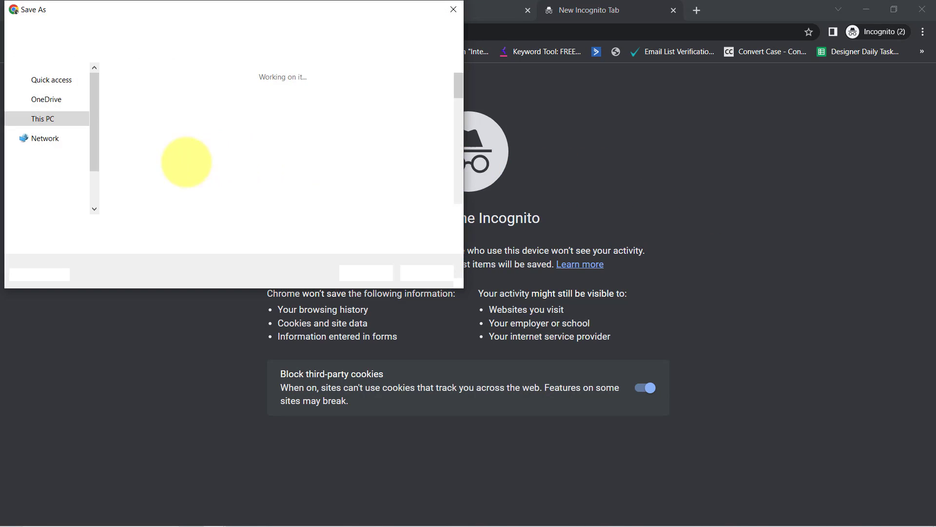
{"action": "left_click", "coordinate": [366, 273]}
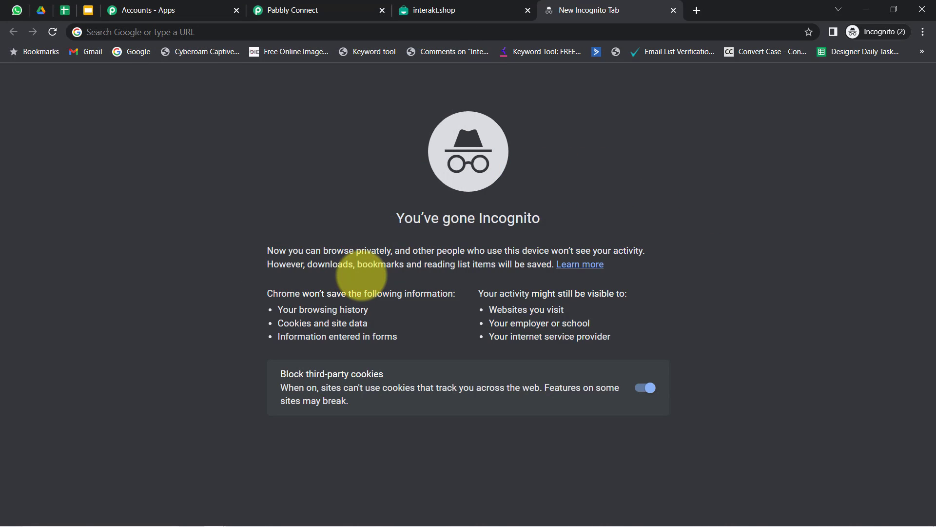
{"action": "left_click", "coordinate": [38, 507]}
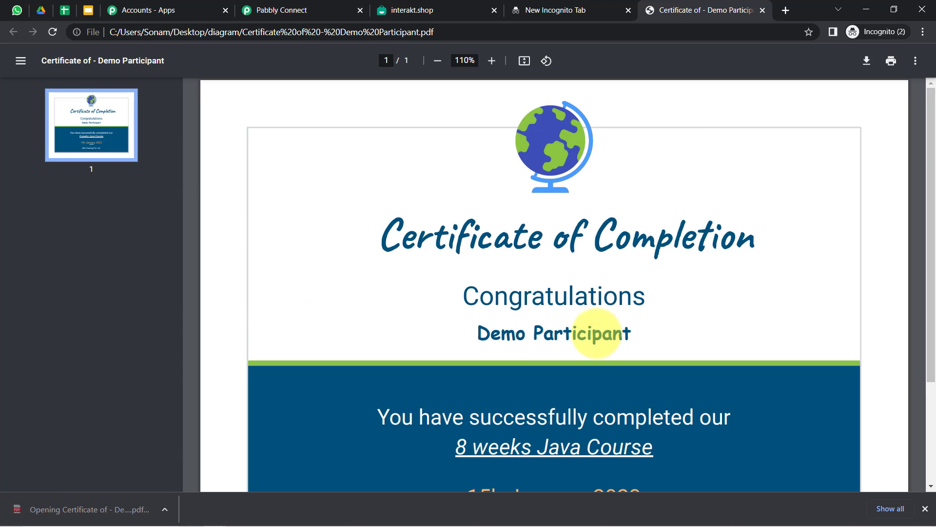
{"action": "left_click", "coordinate": [762, 10]}
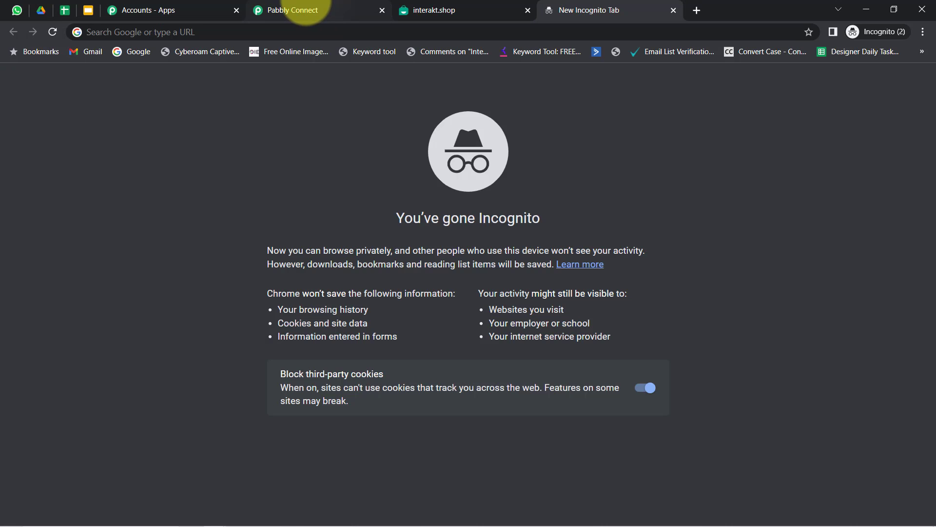
Return to the Pabbly Connect workflow and add an Interakt action after Google Drive with the Send WhatsApp Template Message event
{"action": "left_click", "coordinate": [292, 9]}
{"action": "left_click", "coordinate": [96, 247]}
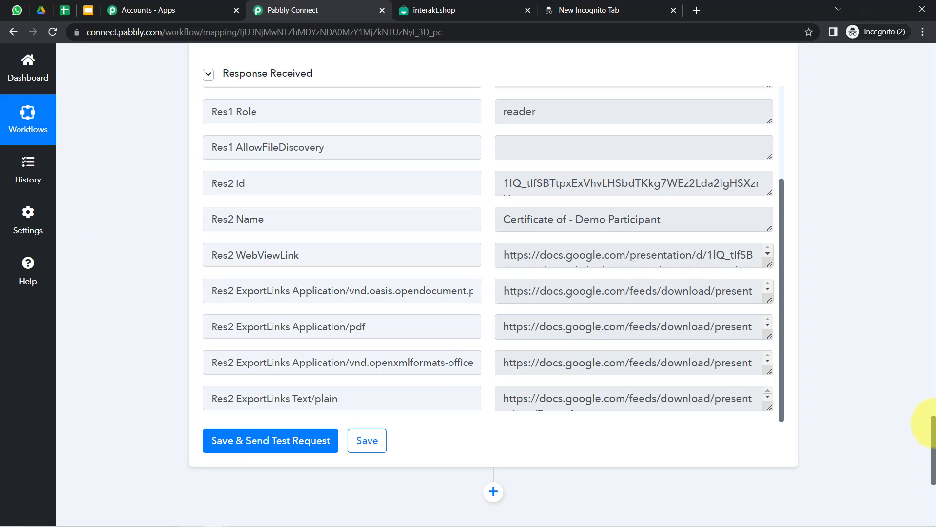
{"action": "left_click_drag", "start_coordinate": [927, 423], "coordinate": [923, 466]}
{"action": "left_click", "coordinate": [490, 205]}
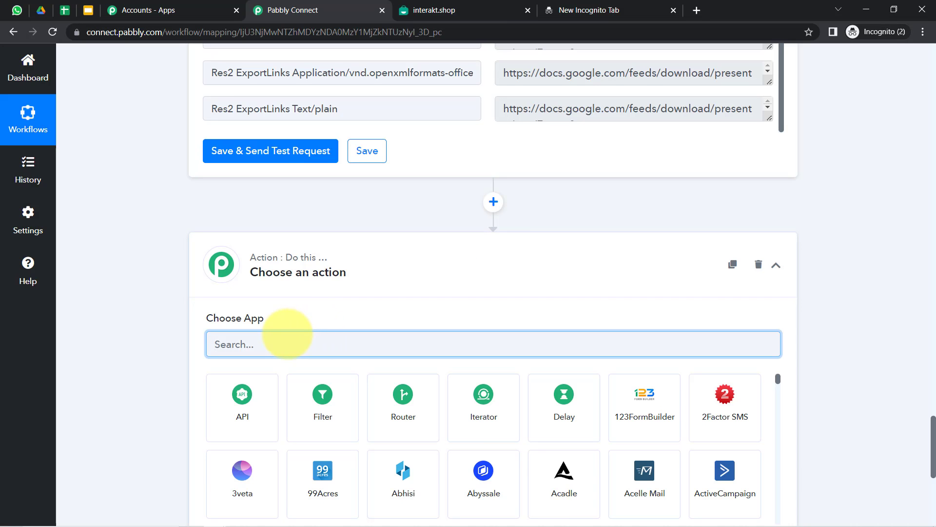
{"action": "type", "text": "inte"}
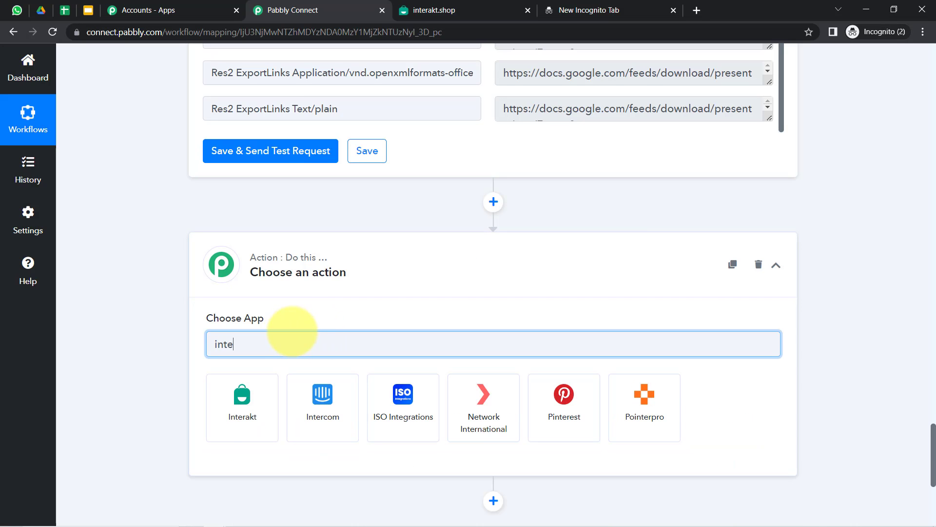
{"action": "left_click", "coordinate": [240, 389]}
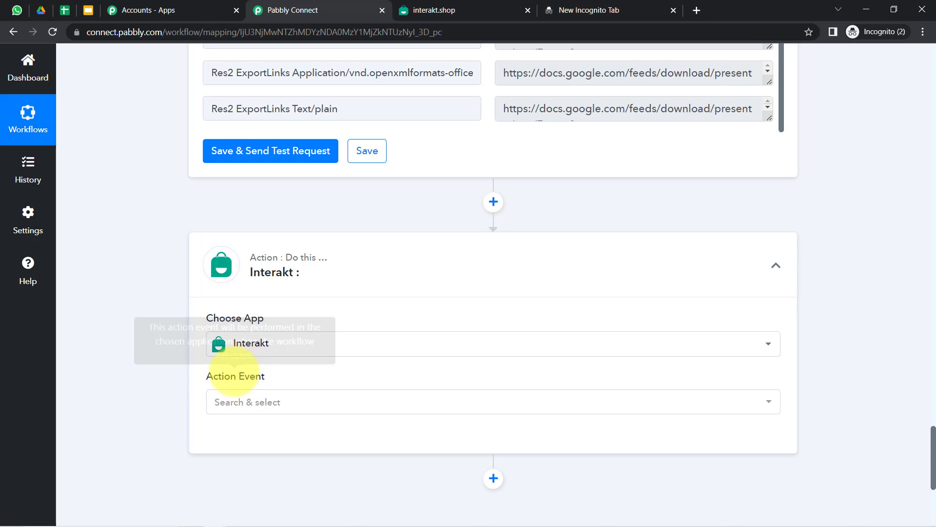
{"action": "left_click", "coordinate": [225, 402]}
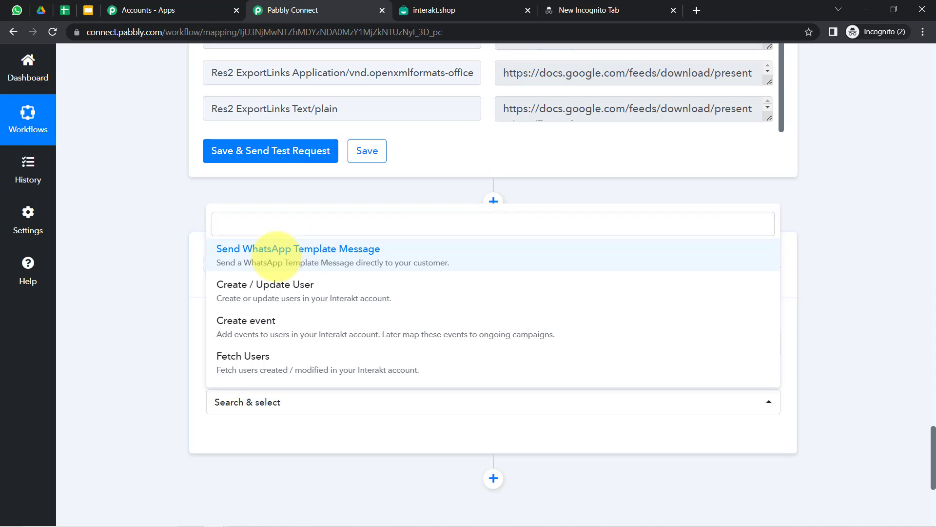
{"action": "left_click", "coordinate": [268, 248]}
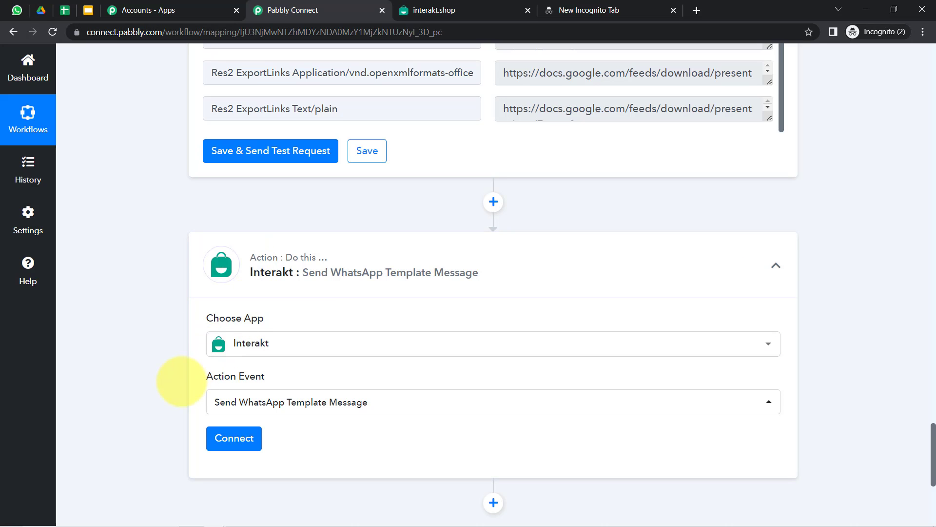
Start a new Interakt connection for the action and open the linked Interakt developer settings in a new tab
{"action": "scroll", "coordinate": [184, 385], "scroll_direction": "down", "scroll_amount": 2}
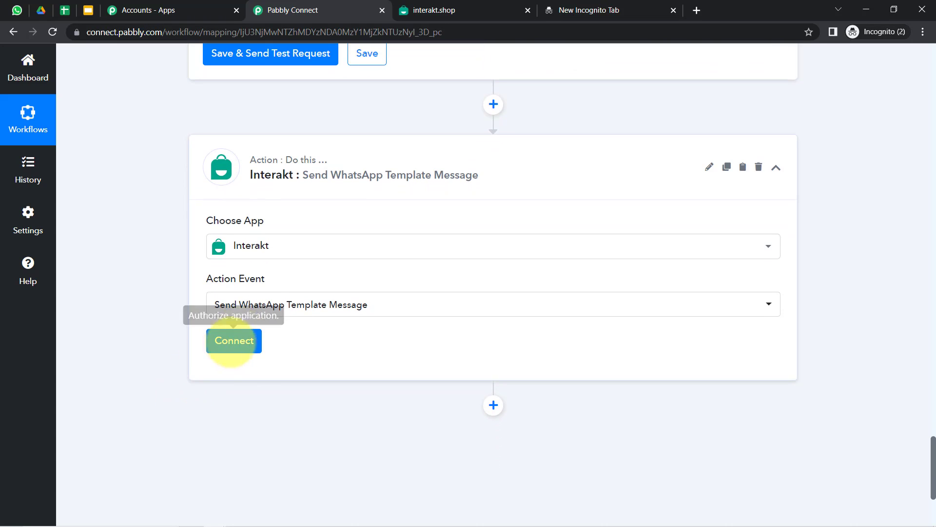
{"action": "left_click", "coordinate": [233, 341]}
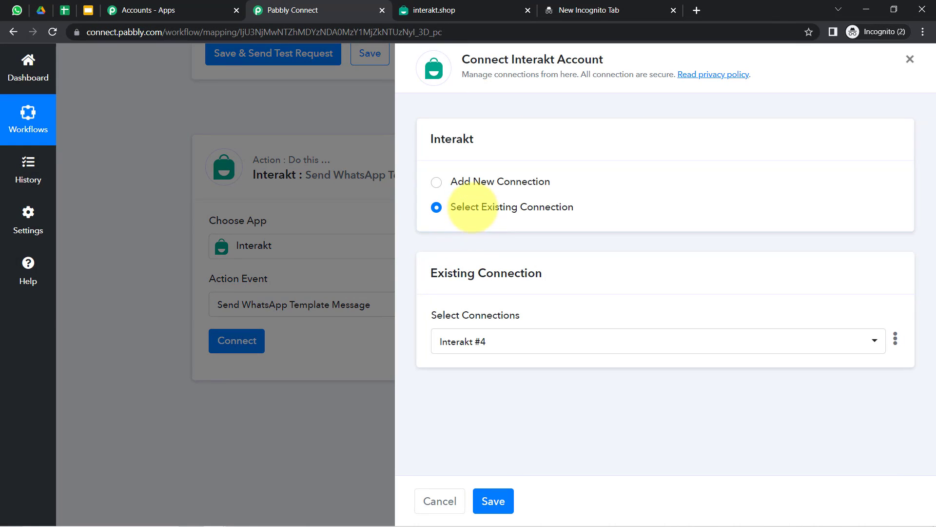
{"action": "left_click", "coordinate": [479, 180]}
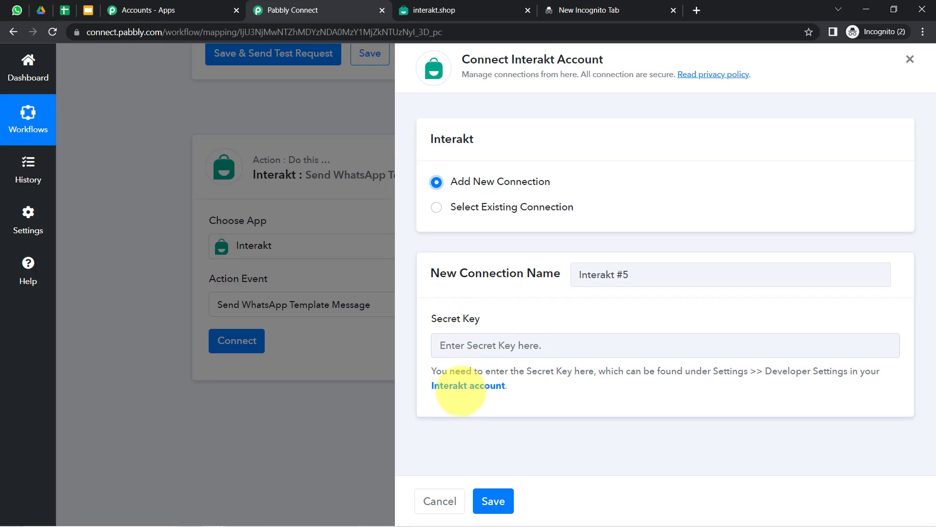
{"action": "right_click", "coordinate": [456, 387]}
{"action": "left_click", "coordinate": [476, 395]}
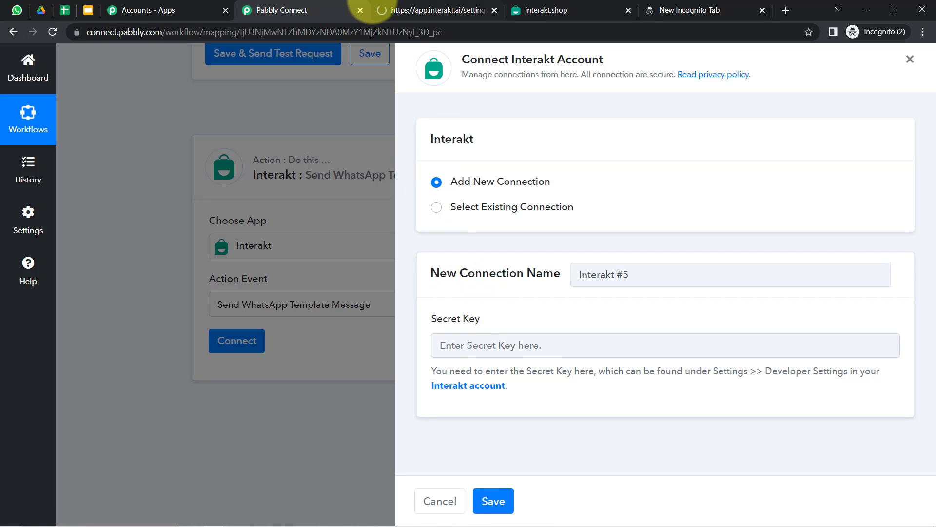
{"action": "left_click", "coordinate": [424, 10]}
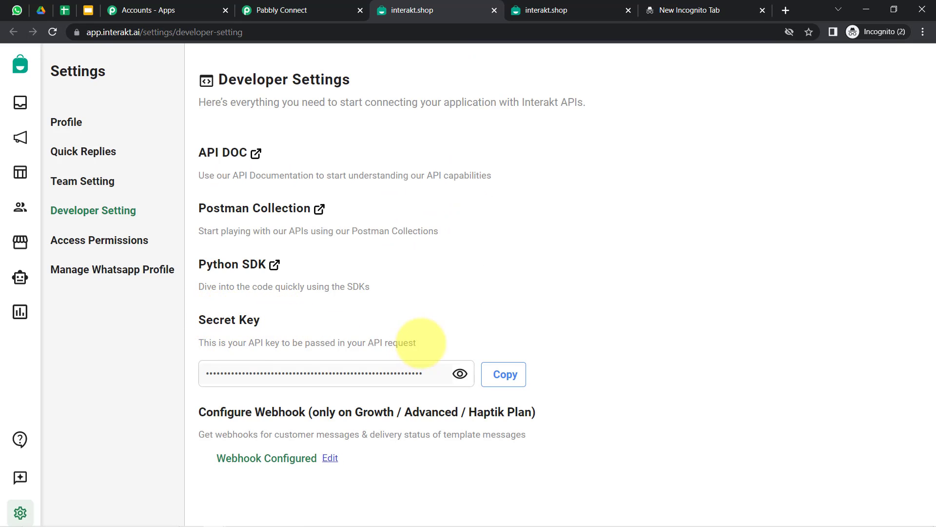
Copy the secret key from Interakt, paste it into the new connection's Secret Key and save the connection
{"action": "left_click", "coordinate": [460, 373]}
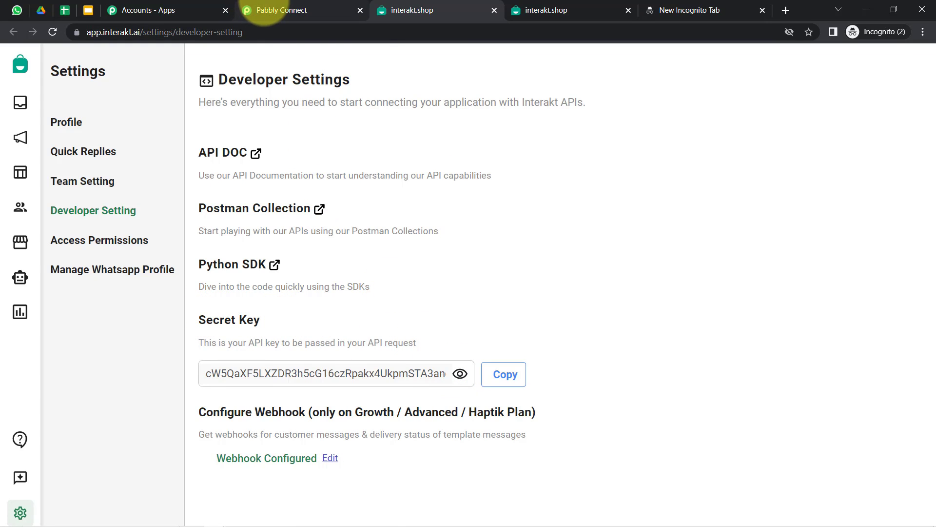
{"action": "left_click", "coordinate": [273, 10]}
{"action": "left_click", "coordinate": [463, 346]}
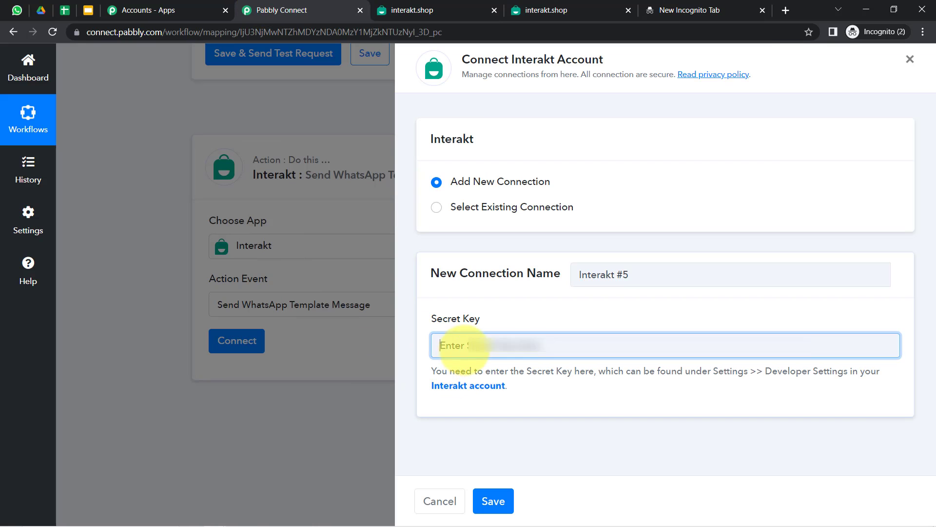
{"action": "key", "text": "ctrl+v"}
{"action": "left_click", "coordinate": [492, 501]}
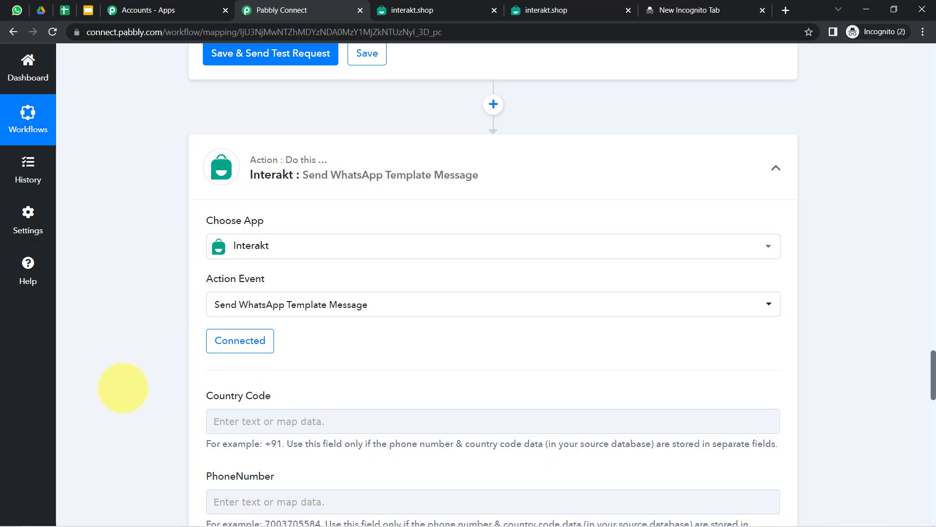
Review the WhatsApp template message fields and the note on which phone number fields are mandatory
{"action": "scroll", "coordinate": [163, 389], "scroll_direction": "down", "scroll_amount": 3}
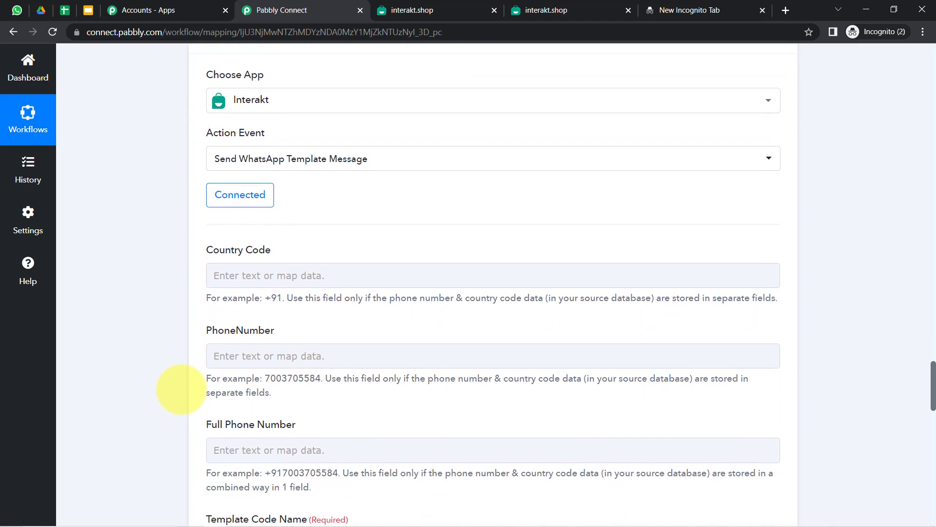
{"action": "scroll", "coordinate": [180, 389], "scroll_direction": "down", "scroll_amount": 4}
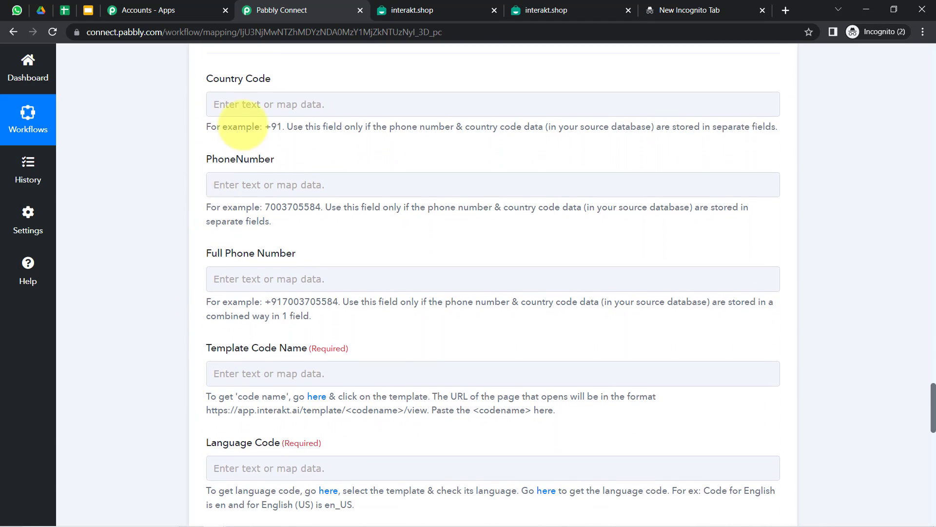
{"action": "scroll", "coordinate": [155, 277], "scroll_direction": "down", "scroll_amount": 1}
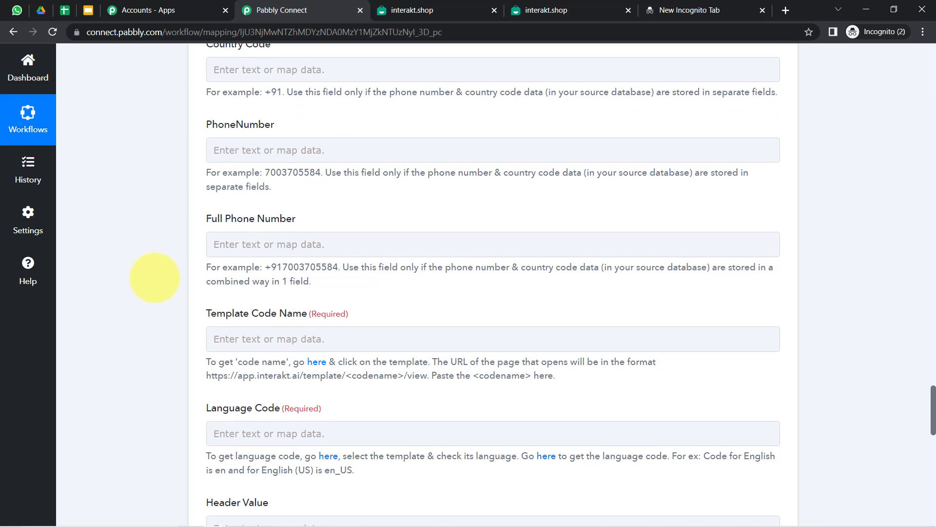
{"action": "scroll", "coordinate": [155, 277], "scroll_direction": "down", "scroll_amount": 9}
{"action": "scroll", "coordinate": [206, 283], "scroll_direction": "down", "scroll_amount": 5}
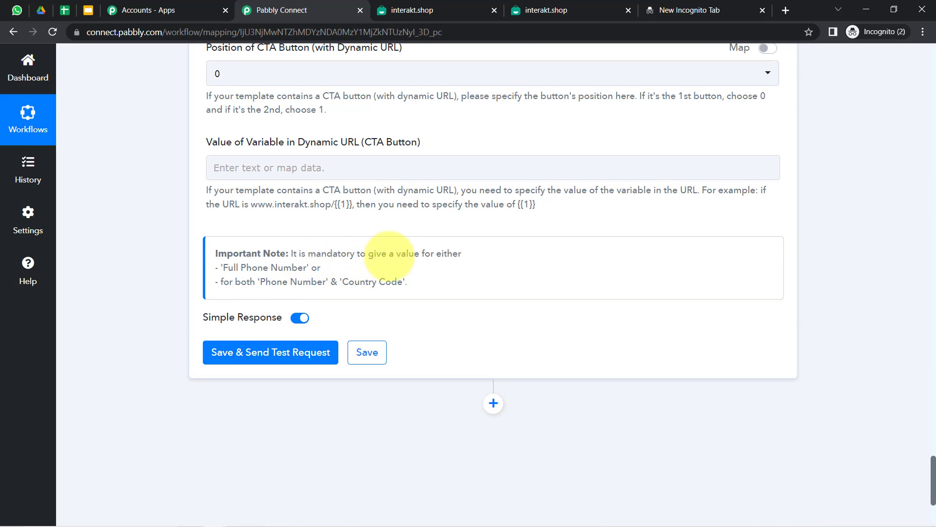
{"action": "left_click_drag", "start_coordinate": [241, 267], "coordinate": [310, 267]}
{"action": "left_click_drag", "start_coordinate": [249, 285], "coordinate": [376, 284]}
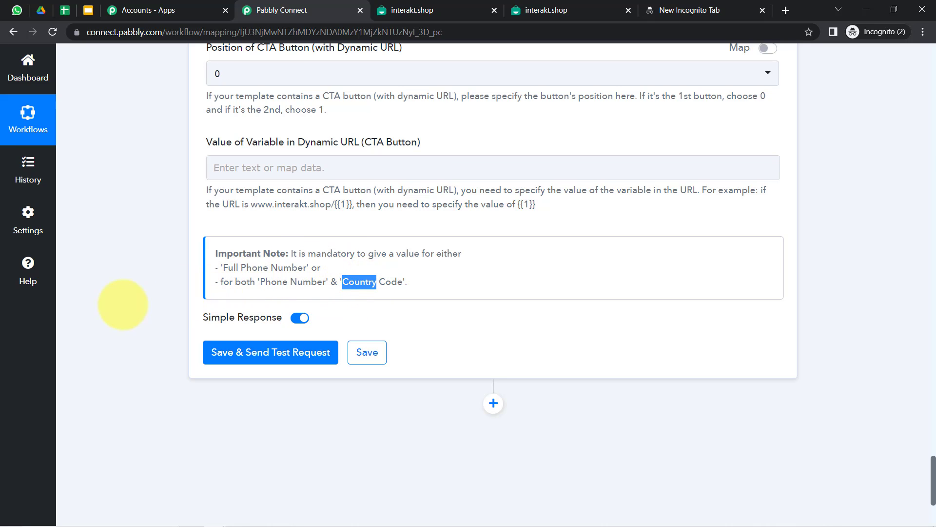
{"action": "scroll", "coordinate": [161, 315], "scroll_direction": "up", "scroll_amount": 10}
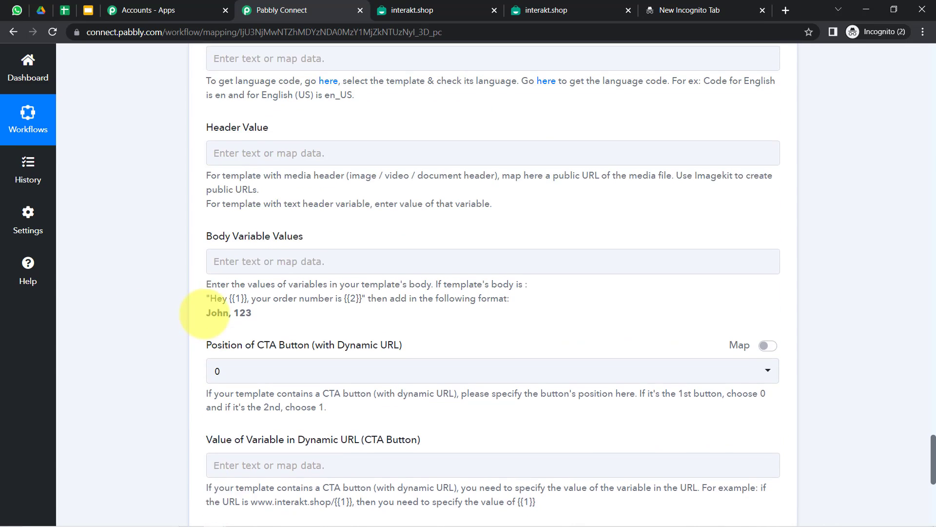
{"action": "scroll", "coordinate": [174, 258], "scroll_direction": "up", "scroll_amount": 5}
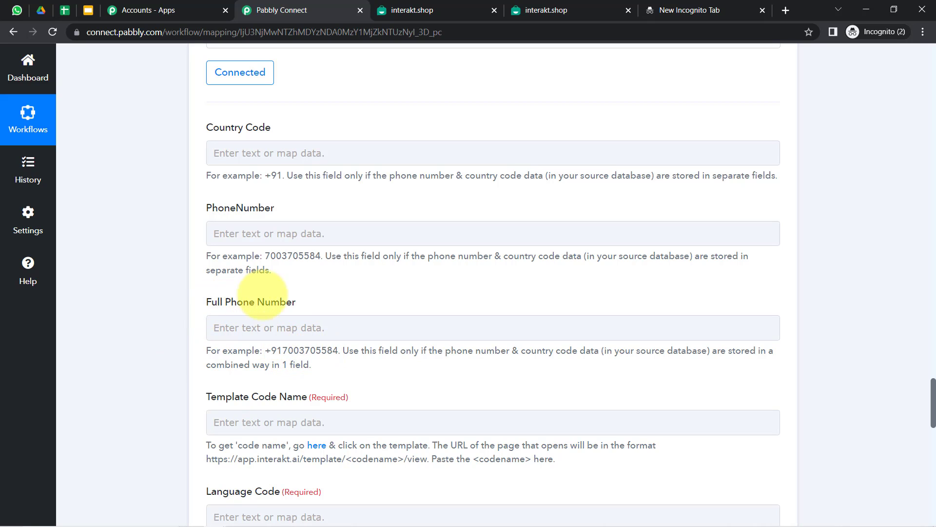
Check the WhatsApp Number Of Students value in the Google Sheets trigger's response and map it to the Full Phone Number
{"action": "left_click", "coordinate": [256, 328]}
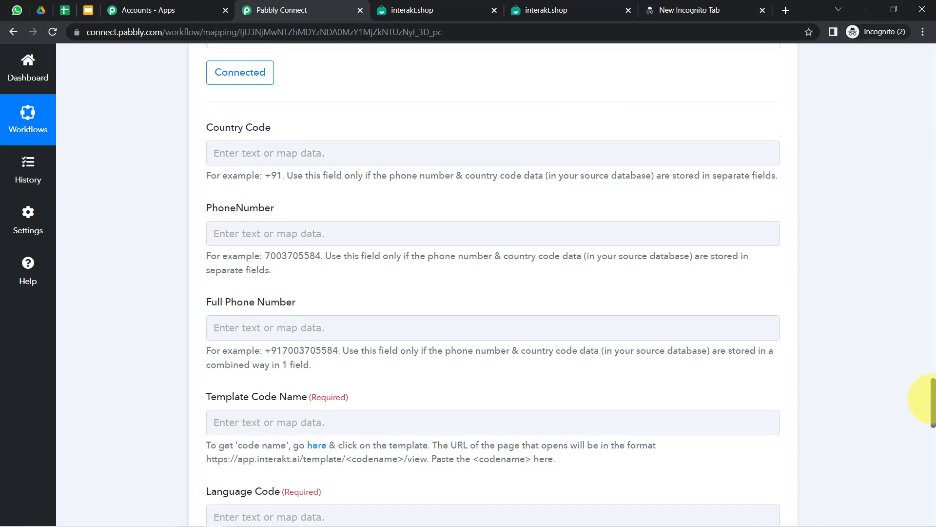
{"action": "left_click_drag", "start_coordinate": [931, 400], "coordinate": [922, 147]}
{"action": "left_click", "coordinate": [507, 100]}
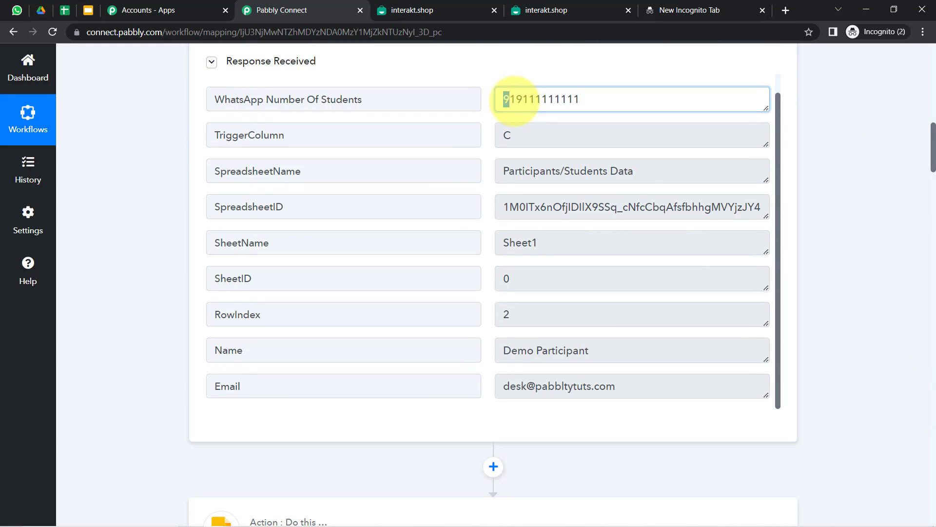
{"action": "left_click_drag", "start_coordinate": [507, 99], "coordinate": [596, 98]}
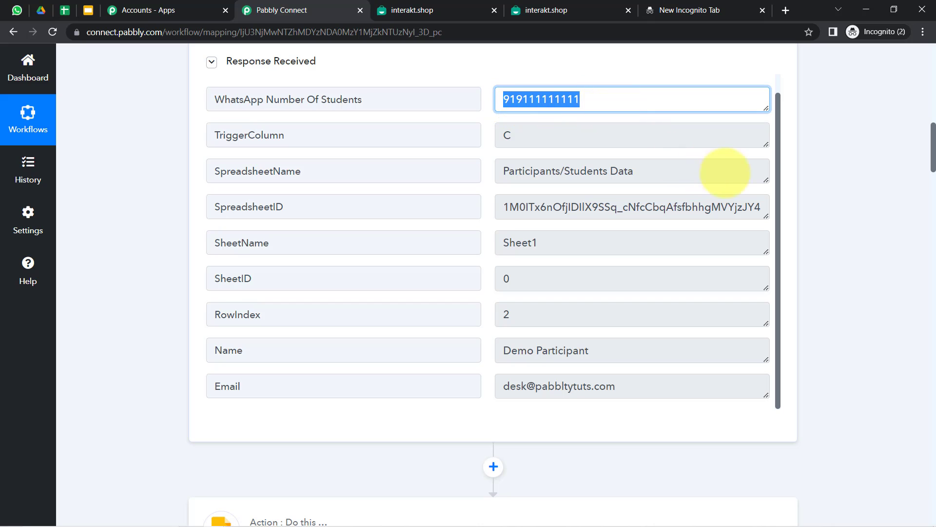
{"action": "left_click", "coordinate": [808, 174]}
{"action": "left_click_drag", "start_coordinate": [932, 153], "coordinate": [920, 403]}
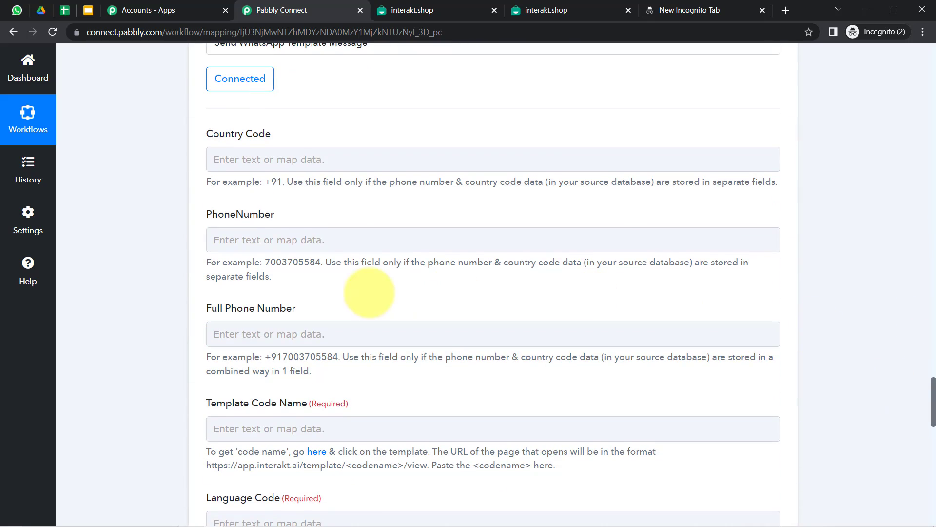
{"action": "left_click_drag", "start_coordinate": [237, 308], "coordinate": [254, 309]}
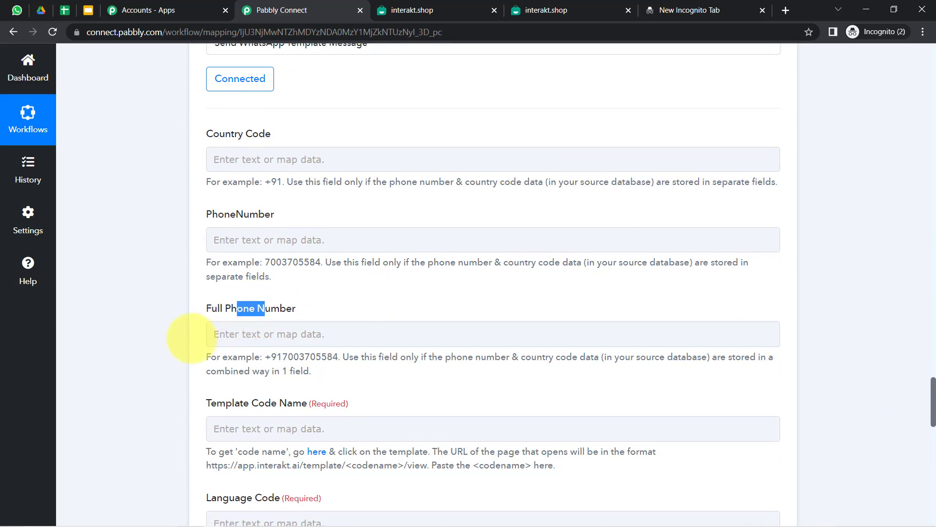
{"action": "scroll", "coordinate": [191, 338], "scroll_direction": "down", "scroll_amount": 4}
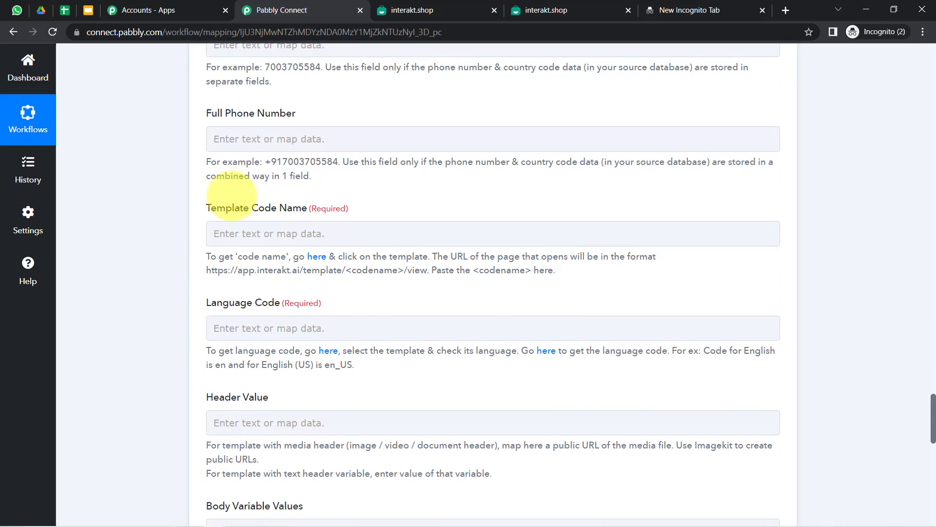
{"action": "left_click", "coordinate": [219, 139]}
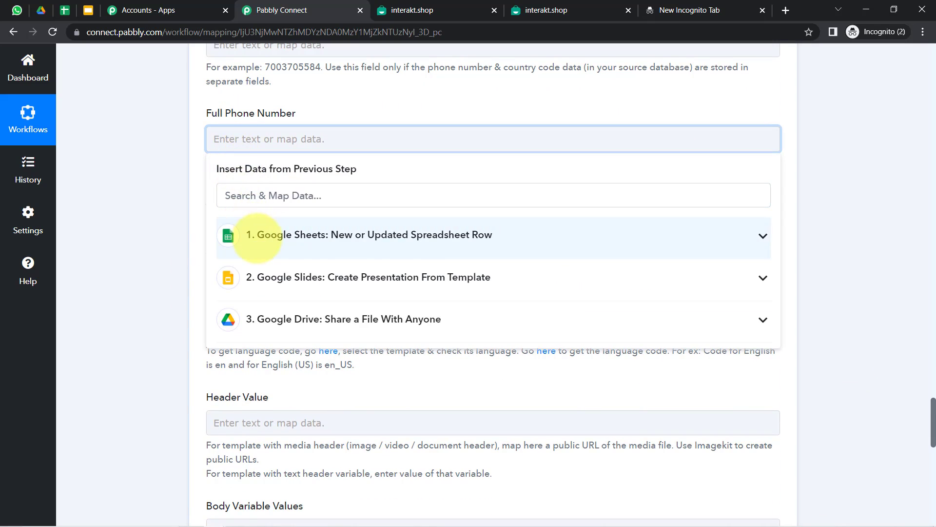
{"action": "left_click", "coordinate": [245, 235]}
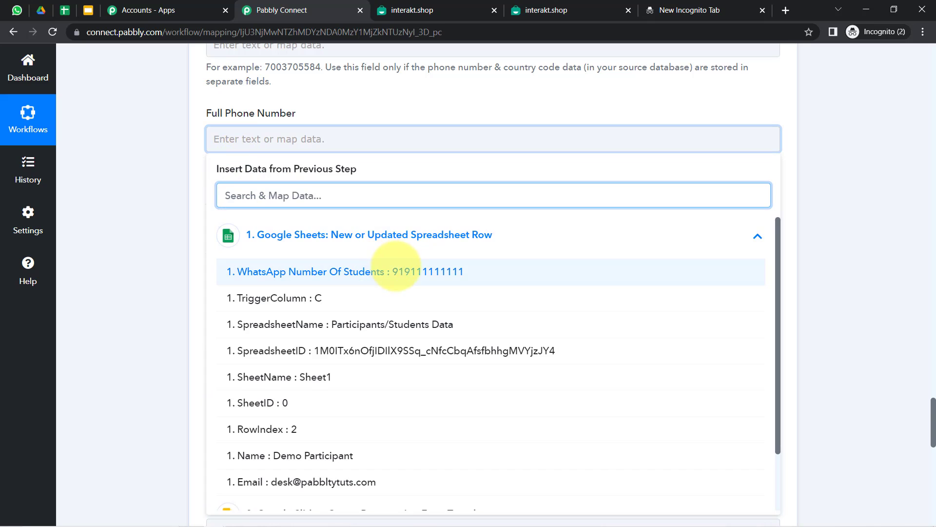
{"action": "left_click", "coordinate": [389, 271]}
{"action": "left_click", "coordinate": [136, 194]}
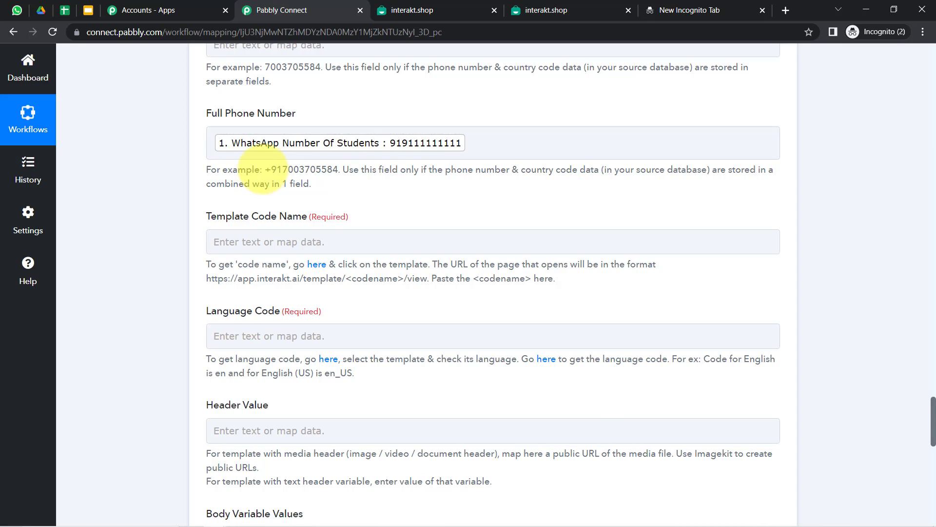
Compare the Full Phone Number with its example format and add a "+" in front of the mapped WhatsApp number
{"action": "left_click_drag", "start_coordinate": [262, 170], "coordinate": [341, 171]}
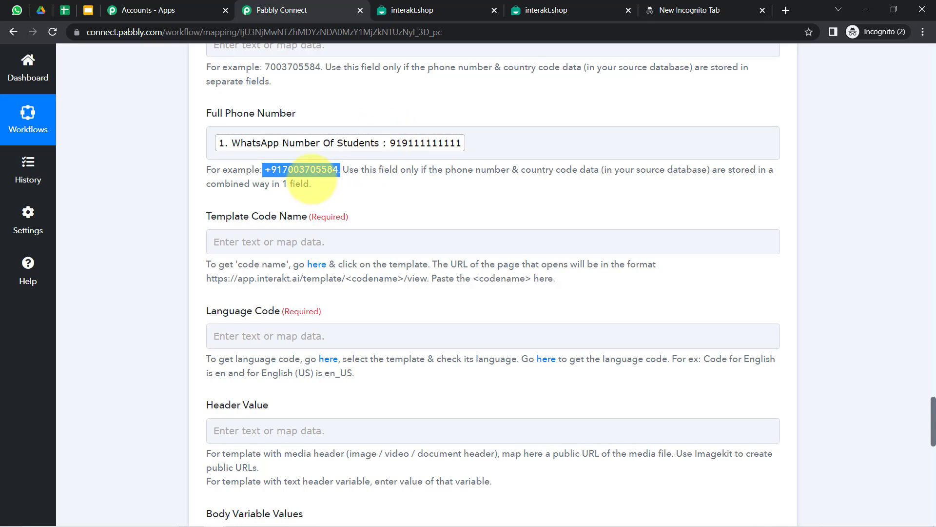
{"action": "left_click", "coordinate": [276, 171]}
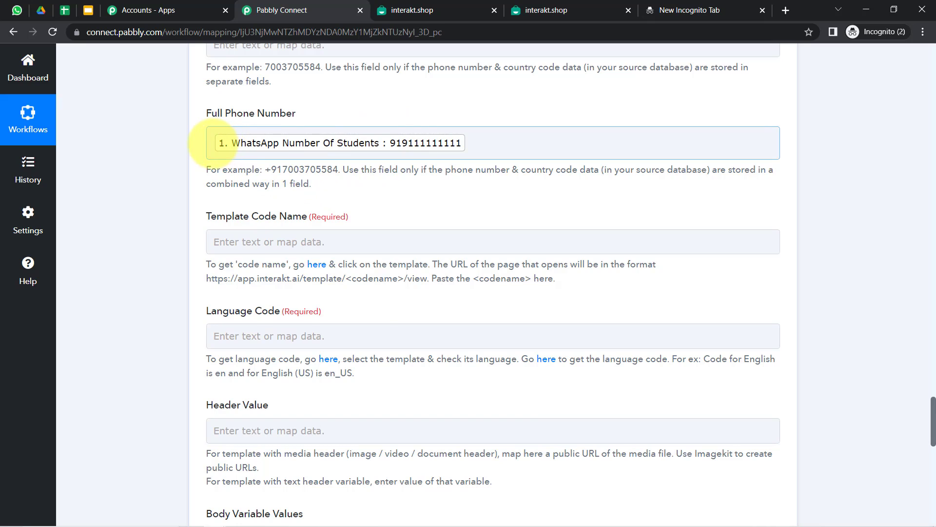
{"action": "left_click", "coordinate": [213, 144]}
{"action": "type", "text": "+"}
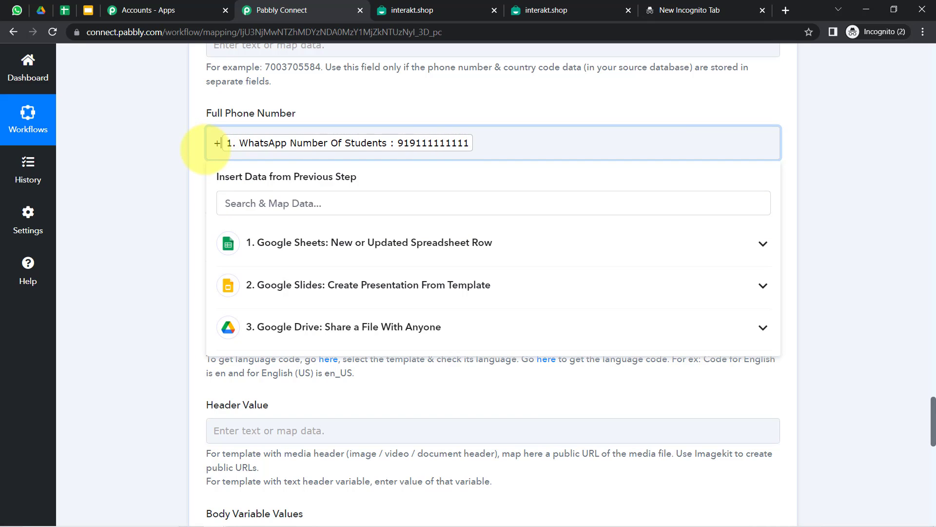
{"action": "left_click", "coordinate": [191, 156]}
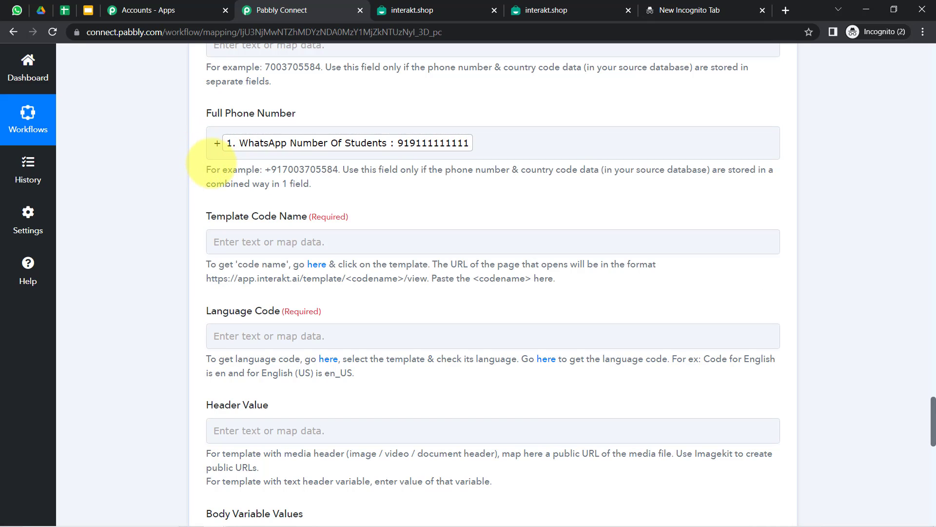
Check the WhatsApp Number of Students column in the Google Sheet against the mapped Full Phone Number with its "+" prefix
{"action": "left_click", "coordinate": [62, 13]}
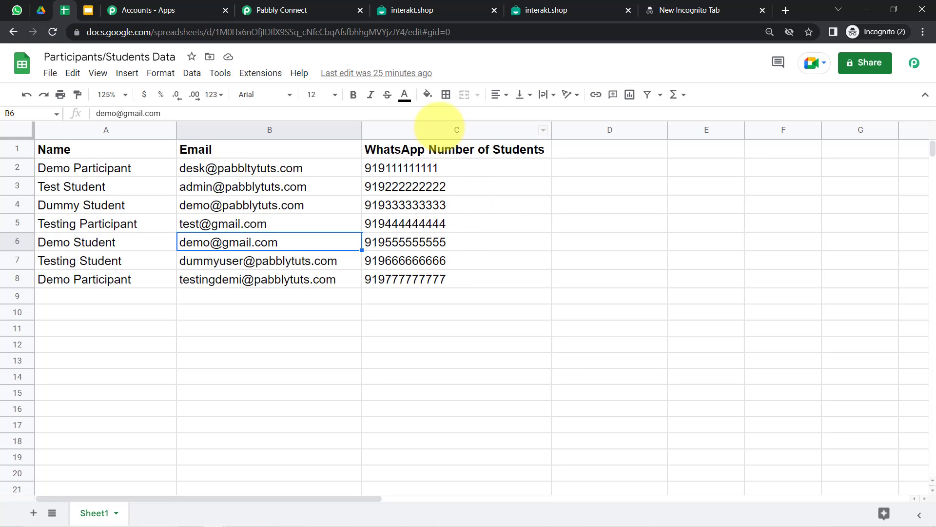
{"action": "left_click", "coordinate": [439, 128]}
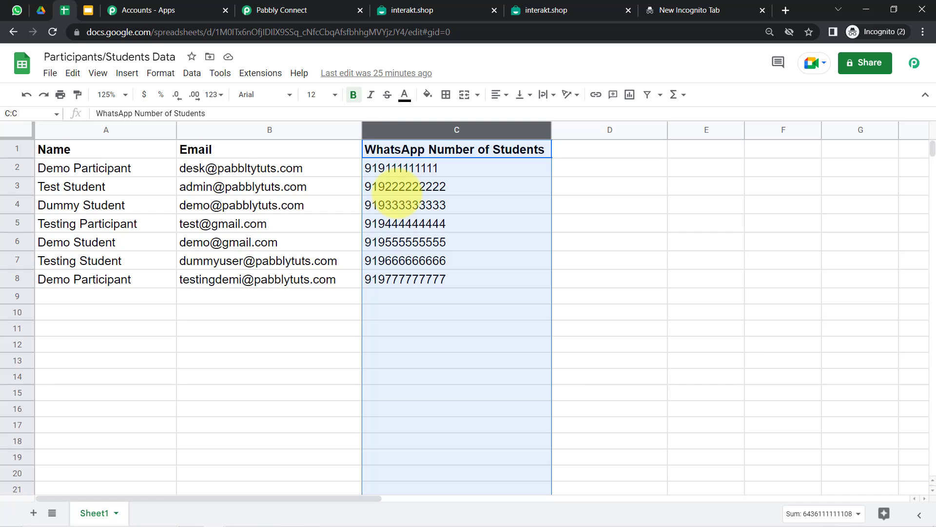
{"action": "left_click", "coordinate": [275, 10]}
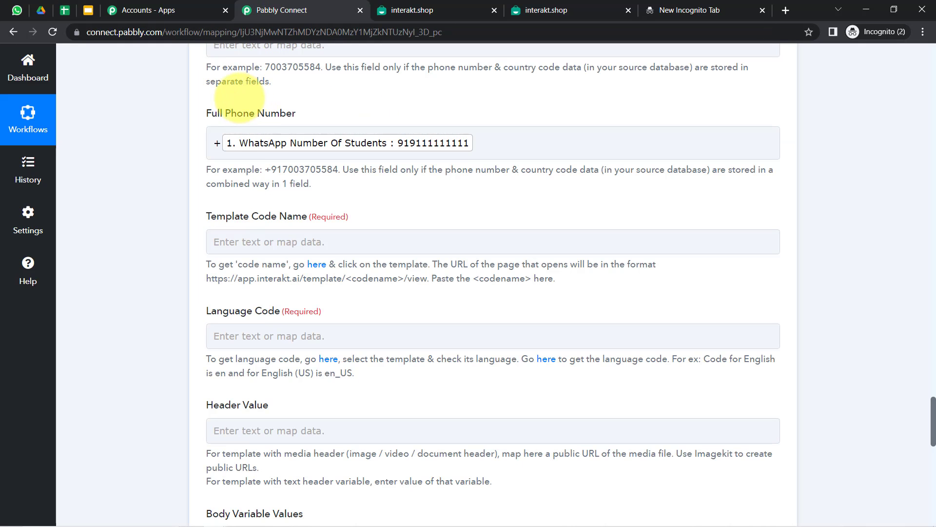
{"action": "left_click", "coordinate": [221, 141]}
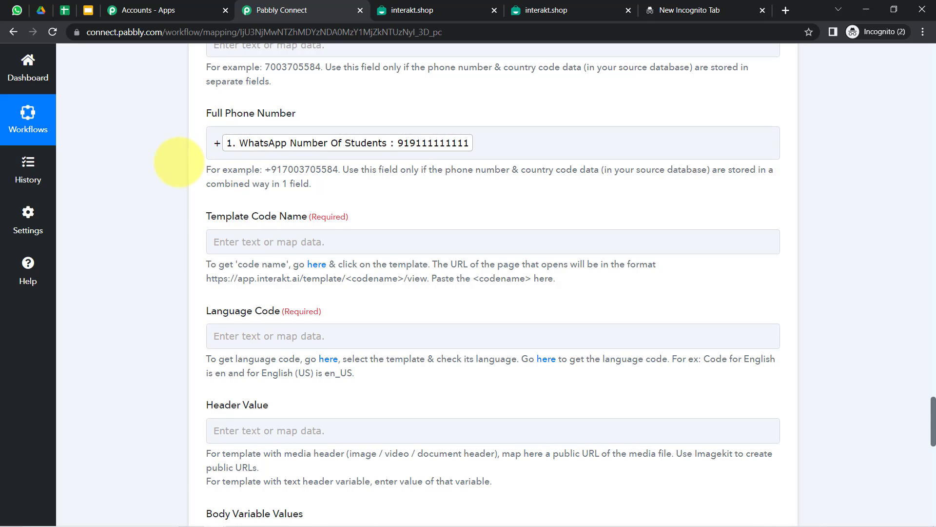
Switch to Interakt and show its active WhatsApp templates to find one for the Template Code Name
{"action": "scroll", "coordinate": [185, 161], "scroll_direction": "down", "scroll_amount": 2}
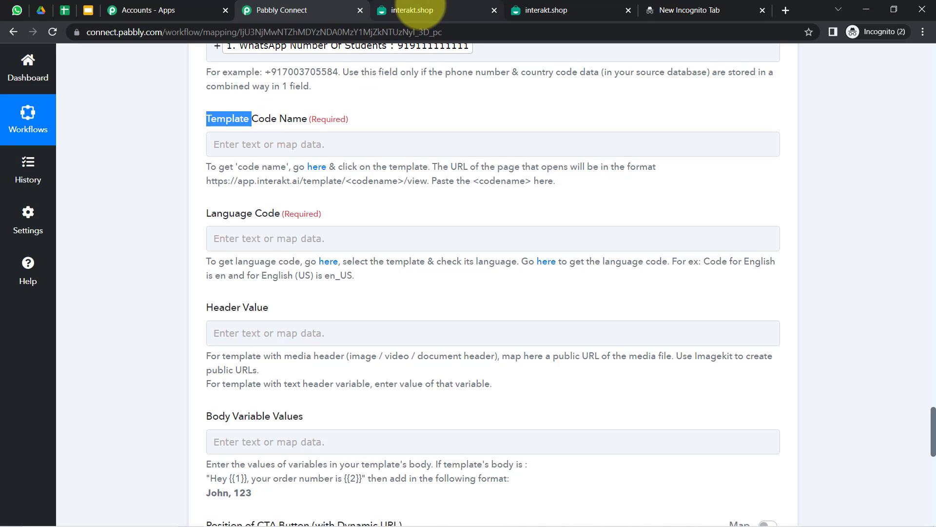
{"action": "left_click", "coordinate": [412, 9]}
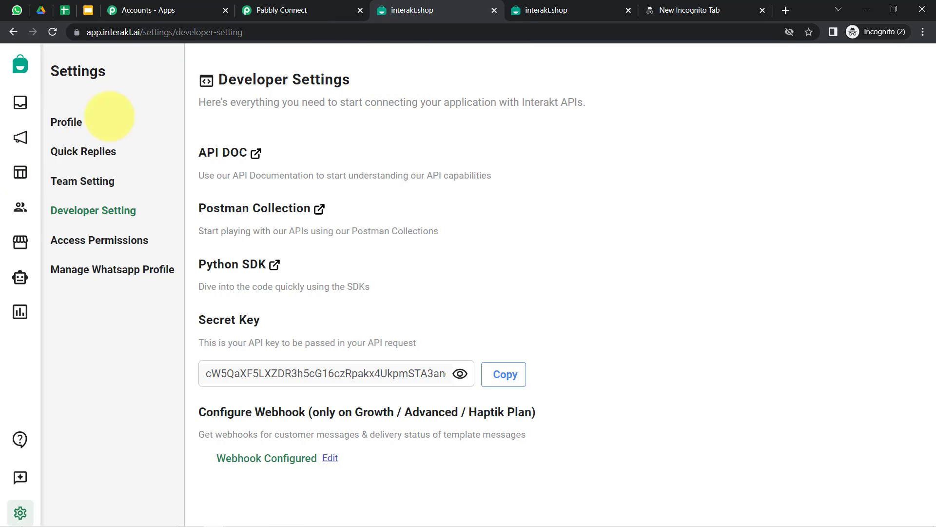
{"action": "left_click", "coordinate": [20, 171]}
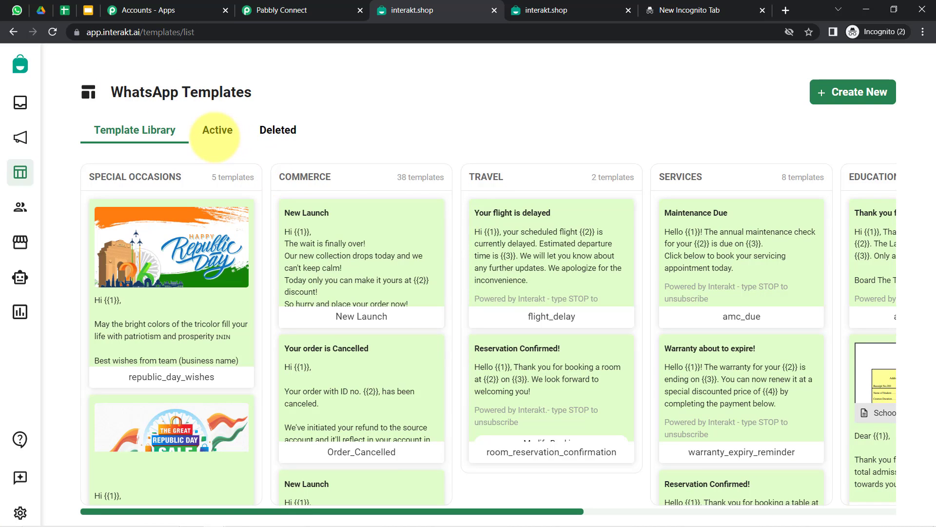
{"action": "left_click", "coordinate": [215, 132]}
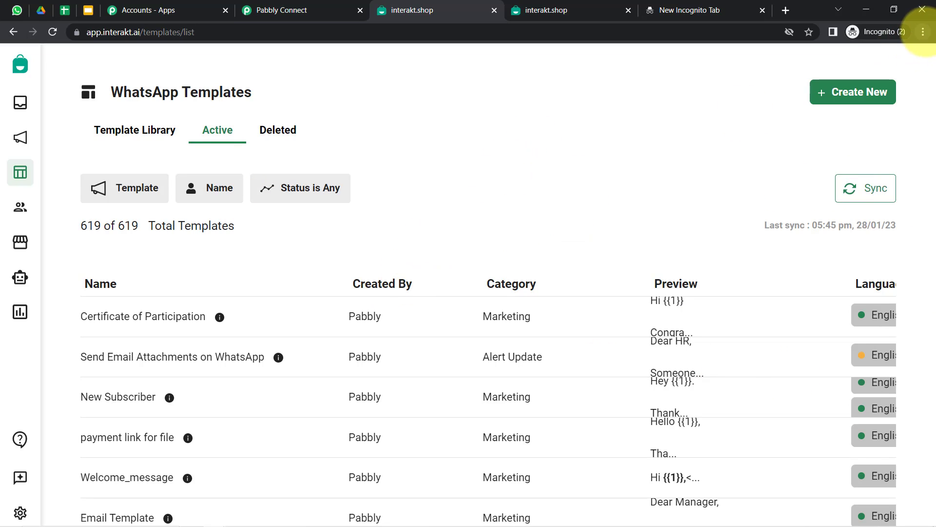
{"action": "left_click", "coordinate": [924, 31]}
{"action": "left_click", "coordinate": [842, 130]}
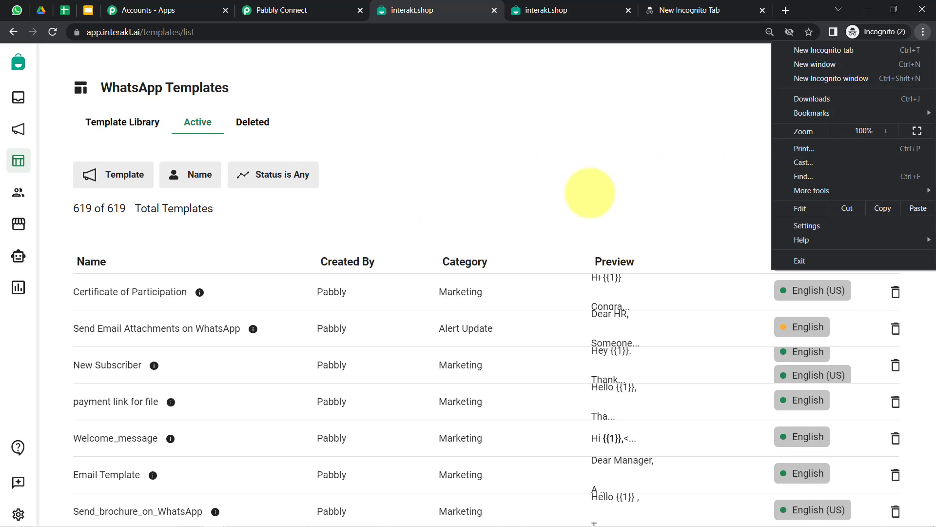
{"action": "left_click", "coordinate": [590, 192]}
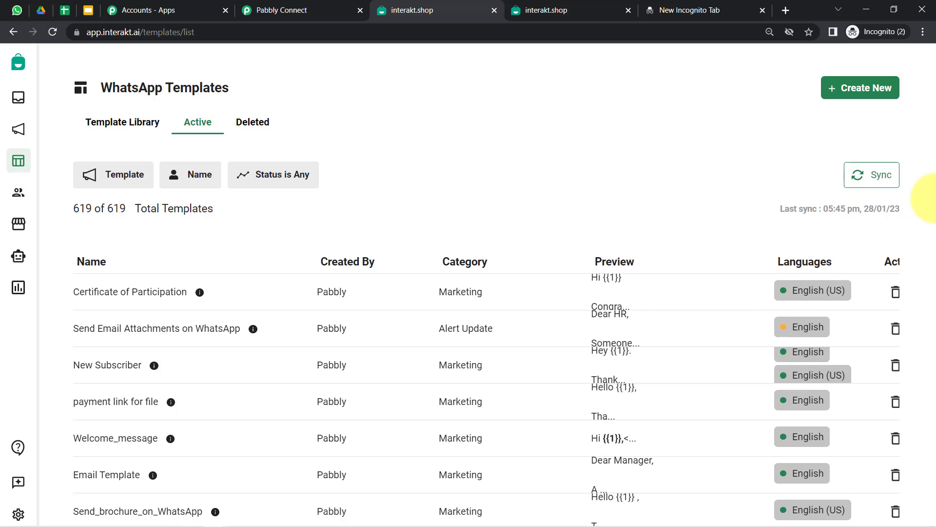
Browse the active templates and check the options for filtering them by status
{"action": "scroll", "coordinate": [654, 428], "scroll_direction": "down", "scroll_amount": 5}
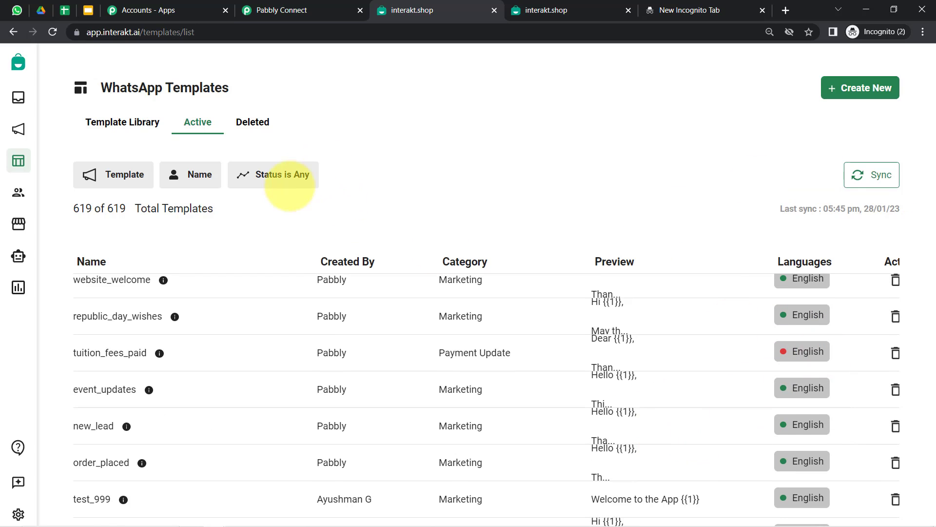
{"action": "left_click", "coordinate": [270, 175]}
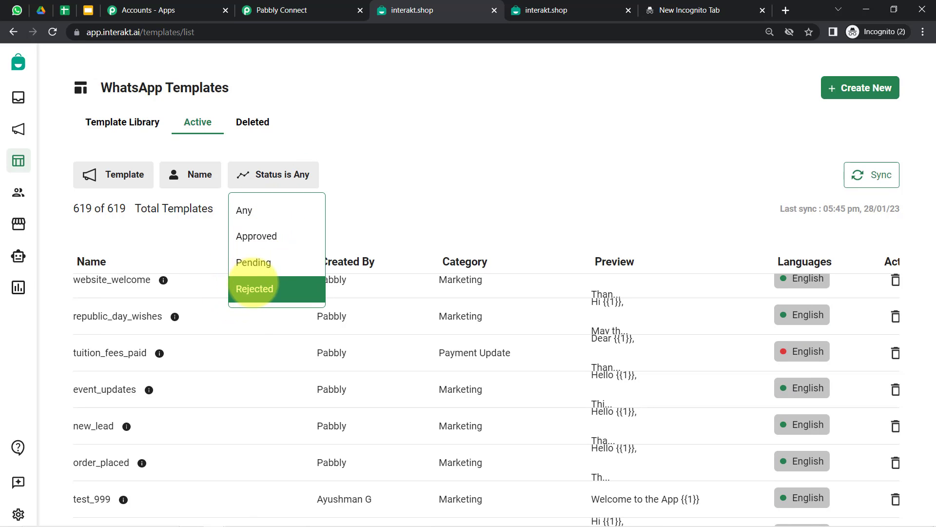
{"action": "left_click", "coordinate": [389, 207]}
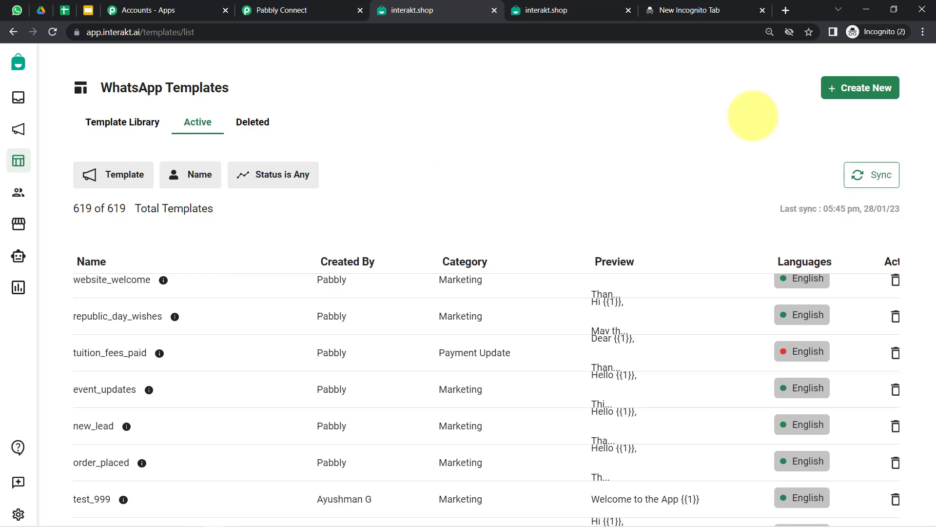
Look over the display name, category and language fields of the new WhatsApp template form and close it
{"action": "left_click", "coordinate": [858, 88]}
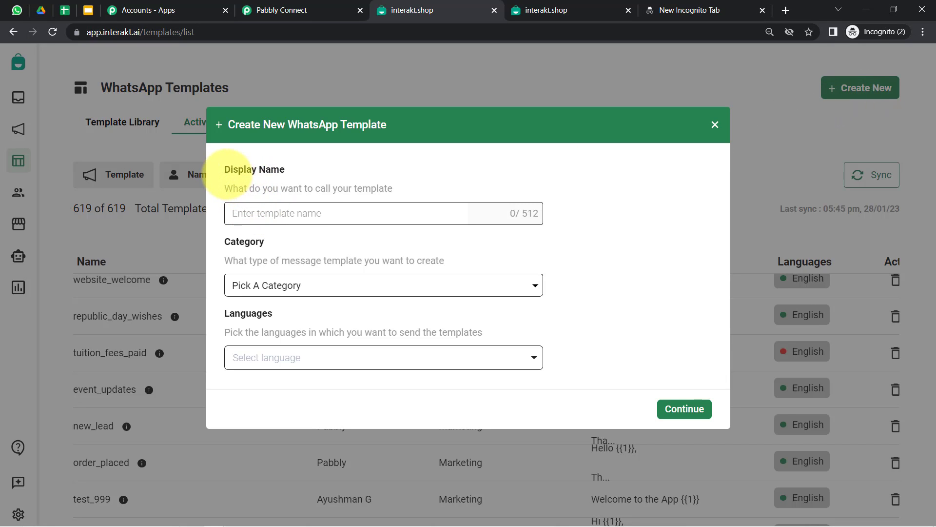
{"action": "left_click_drag", "start_coordinate": [225, 172], "coordinate": [250, 174]}
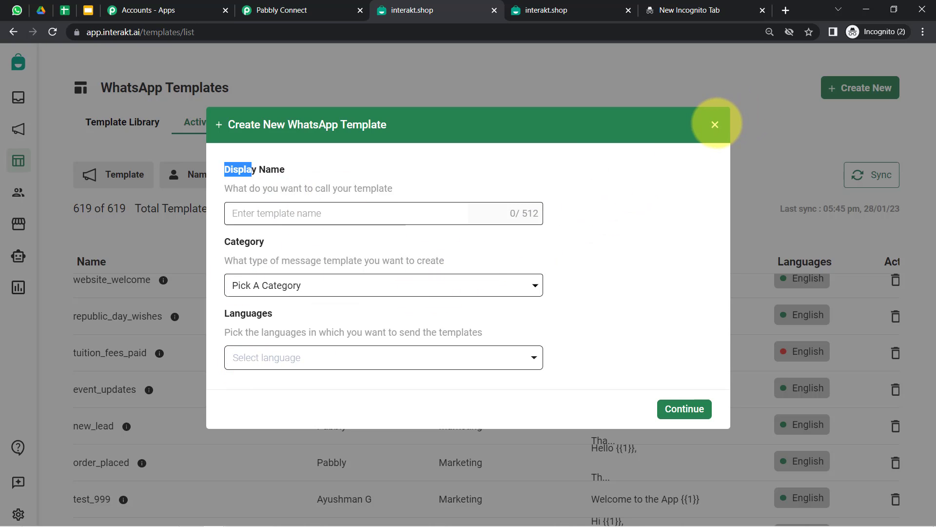
{"action": "left_click", "coordinate": [715, 124]}
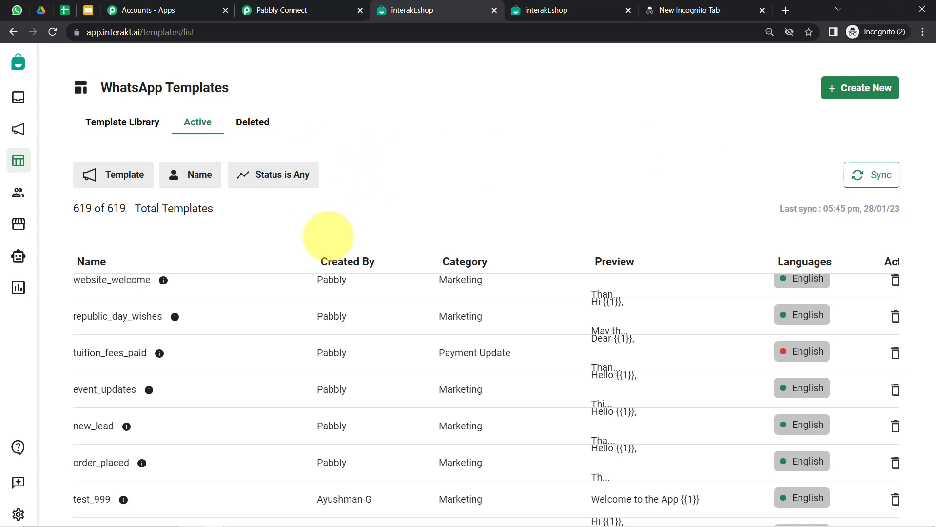
Open the Certificate of Participation template from the active templates list
{"action": "scroll", "coordinate": [244, 307], "scroll_direction": "up", "scroll_amount": 3}
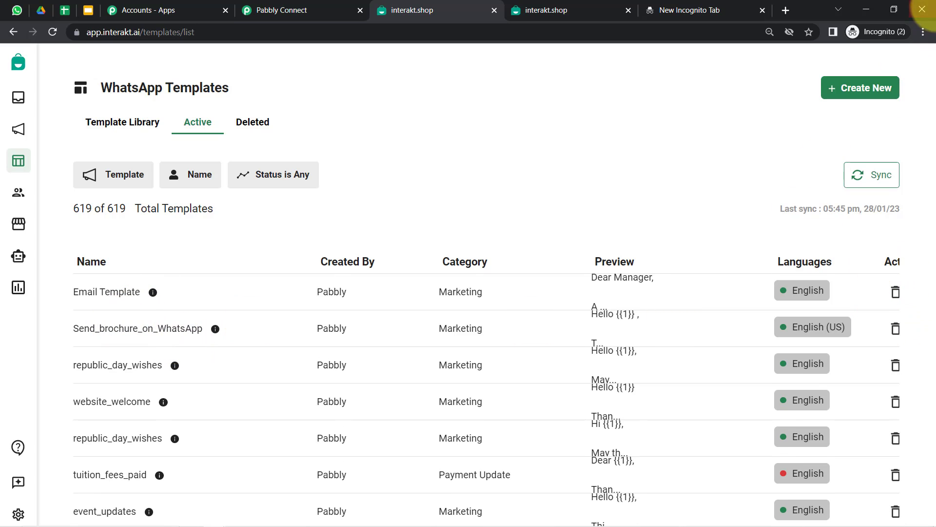
{"action": "left_click", "coordinate": [923, 31]}
{"action": "left_click", "coordinate": [843, 132]}
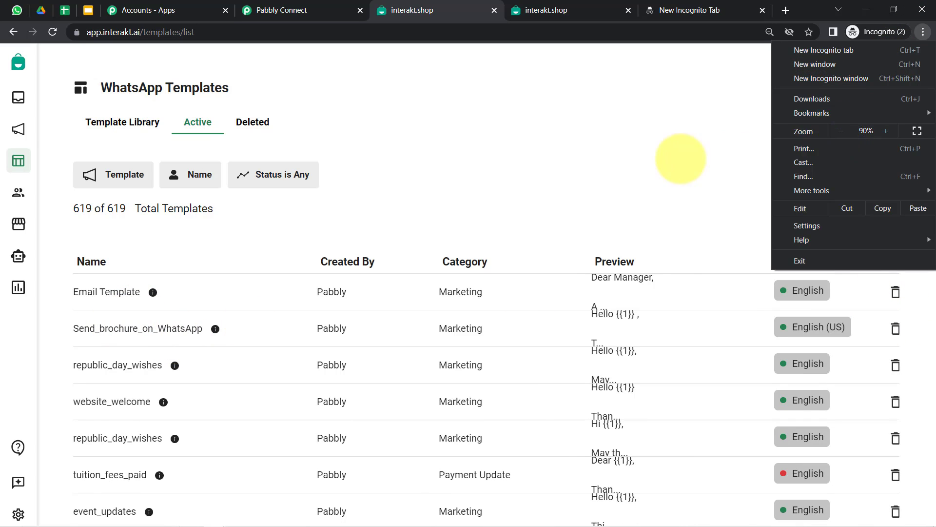
{"action": "left_click", "coordinate": [658, 162]}
{"action": "left_click_drag", "start_coordinate": [859, 257], "coordinate": [859, 254]}
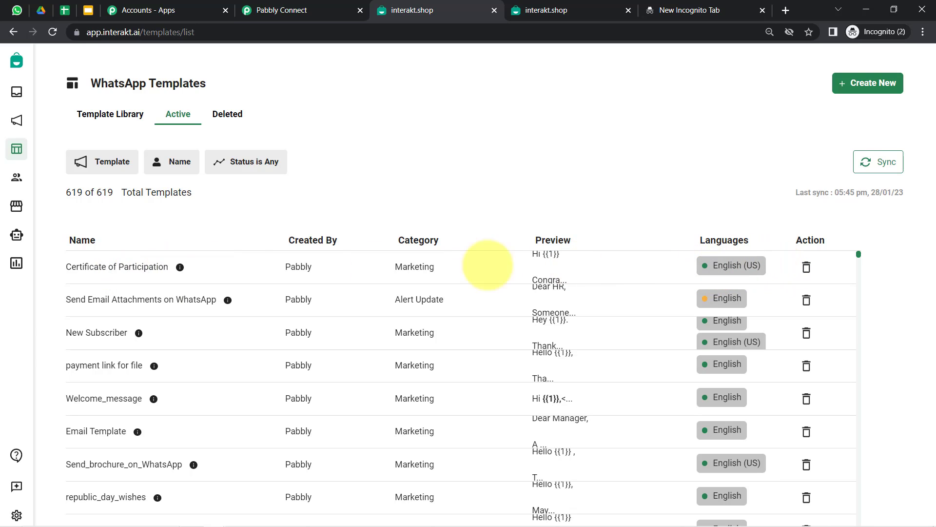
{"action": "left_click", "coordinate": [124, 266]}
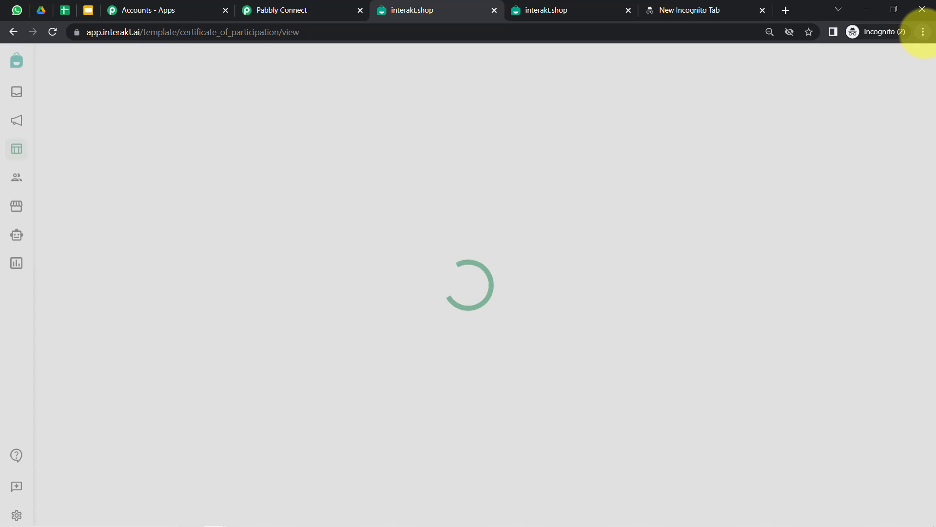
{"action": "left_click", "coordinate": [923, 32]}
{"action": "left_click", "coordinate": [886, 130]}
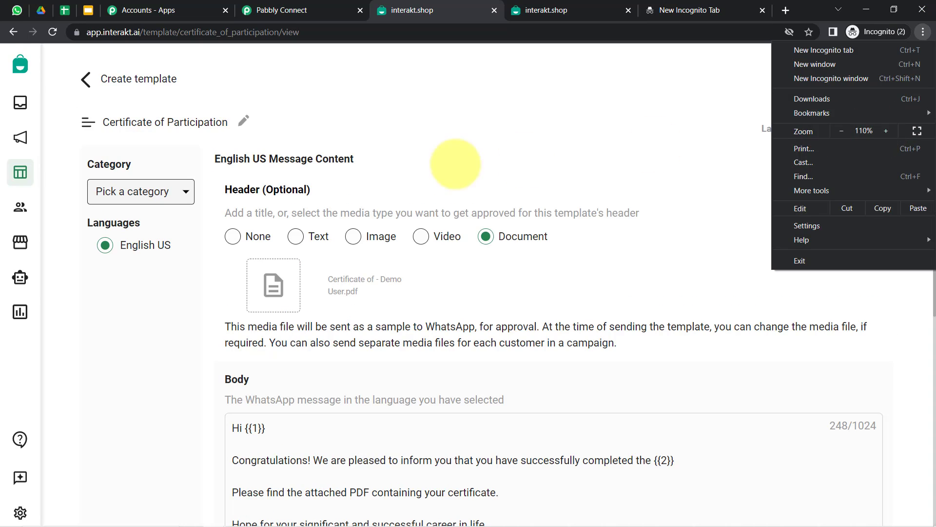
{"action": "left_click", "coordinate": [443, 142]}
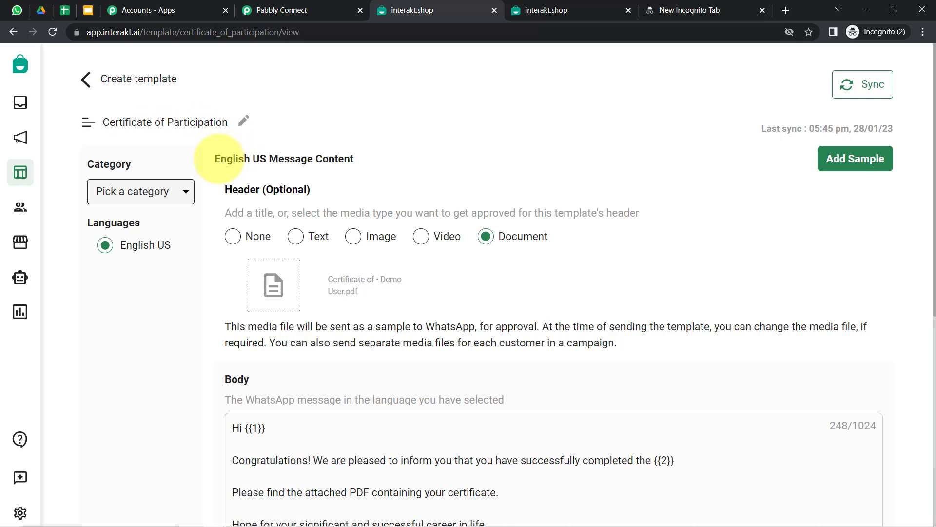
Review the template's message language, its document header and the sections of its message content
{"action": "left_click_drag", "start_coordinate": [215, 158], "coordinate": [271, 158]}
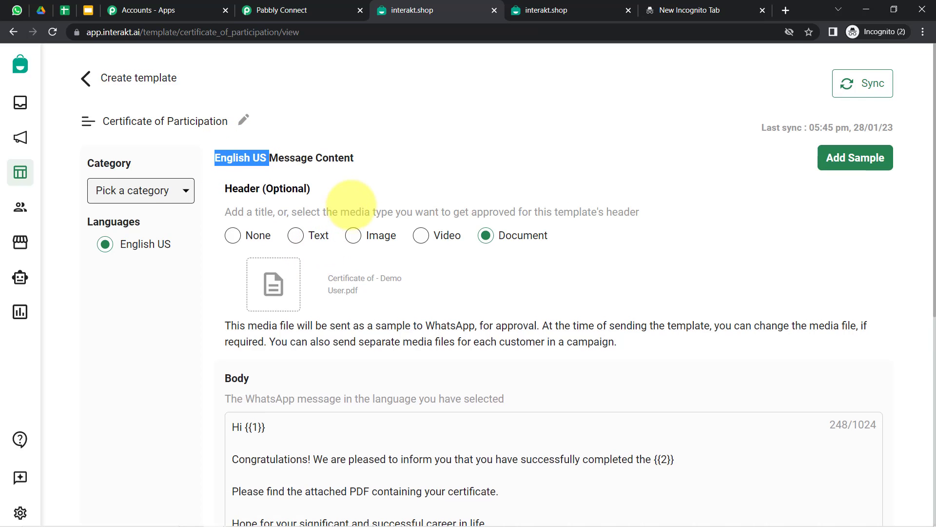
{"action": "scroll", "coordinate": [344, 193], "scroll_direction": "down", "scroll_amount": 3}
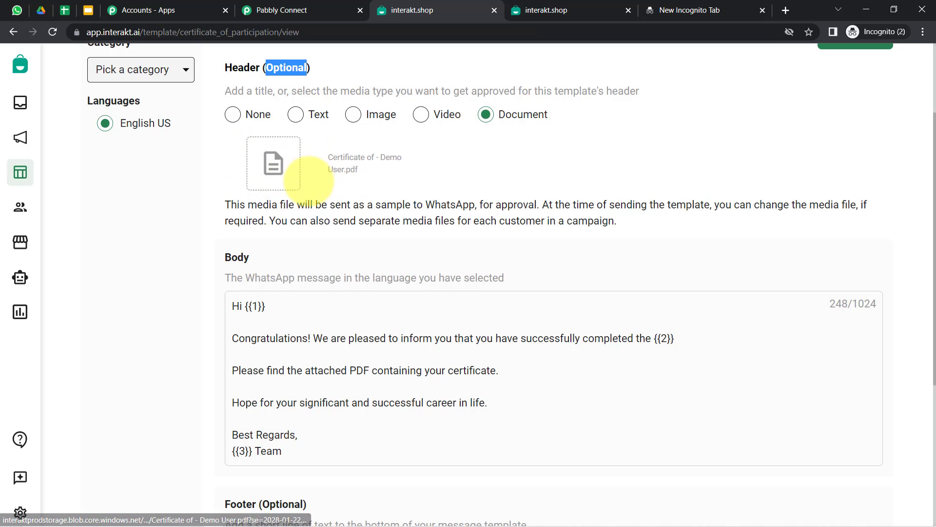
{"action": "left_click_drag", "start_coordinate": [231, 257], "coordinate": [249, 257]}
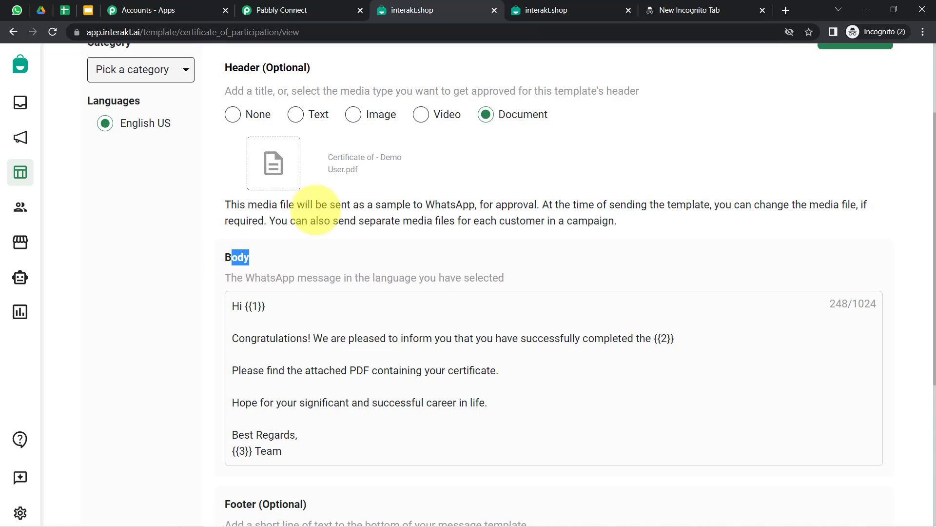
{"action": "scroll", "coordinate": [774, 219], "scroll_direction": "up", "scroll_amount": 1}
{"action": "scroll", "coordinate": [525, 294], "scroll_direction": "down", "scroll_amount": 1}
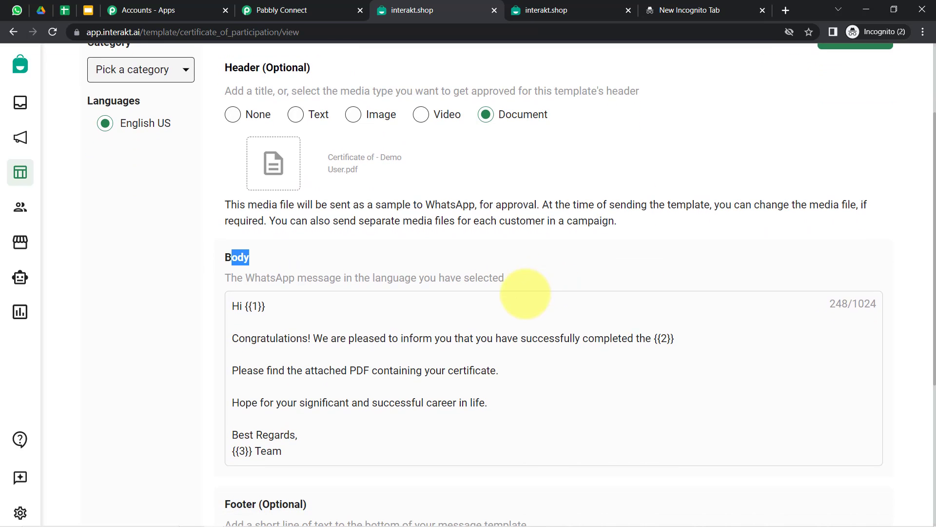
{"action": "scroll", "coordinate": [525, 293], "scroll_direction": "down", "scroll_amount": 5}
{"action": "scroll", "coordinate": [286, 167], "scroll_direction": "up", "scroll_amount": 3}
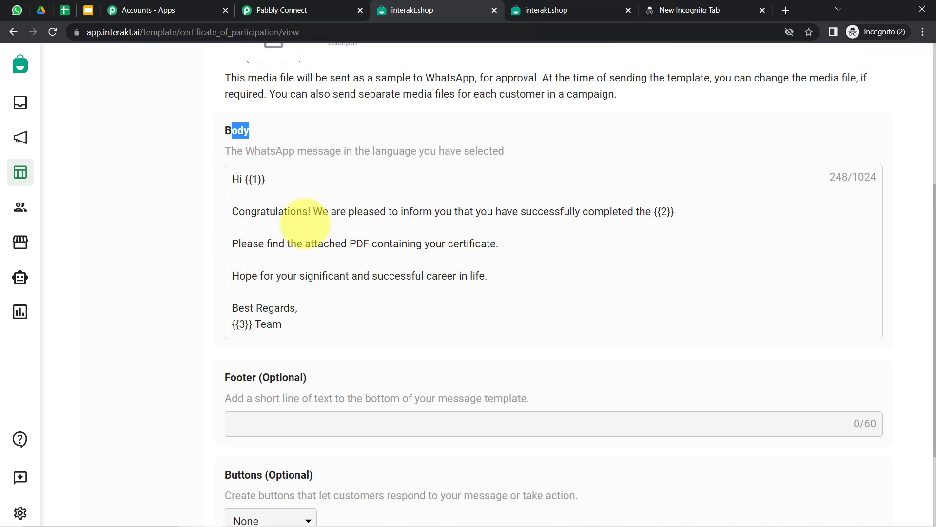
Examine where the variables {{1}}, {{2}} and {{3}} are used in the template's body text
{"action": "left_click_drag", "start_coordinate": [242, 180], "coordinate": [292, 183]}
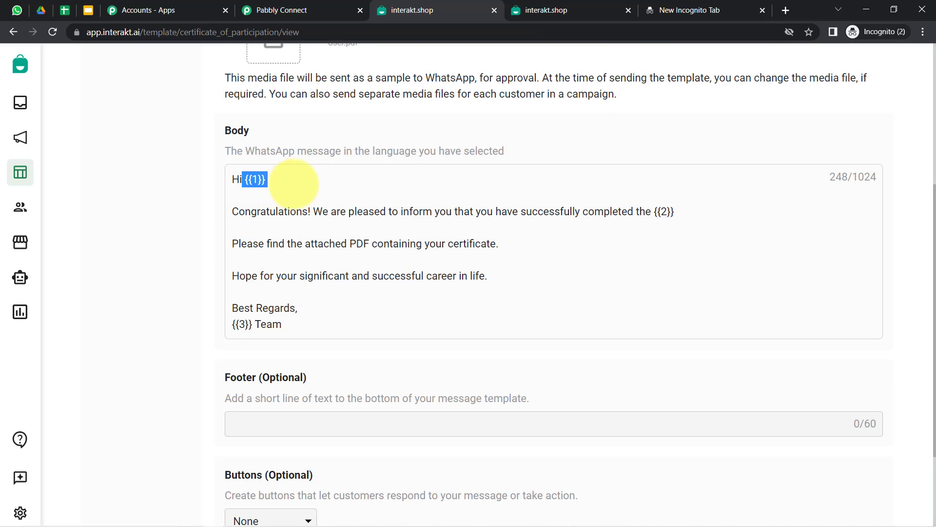
{"action": "left_click_drag", "start_coordinate": [652, 213], "coordinate": [683, 220]}
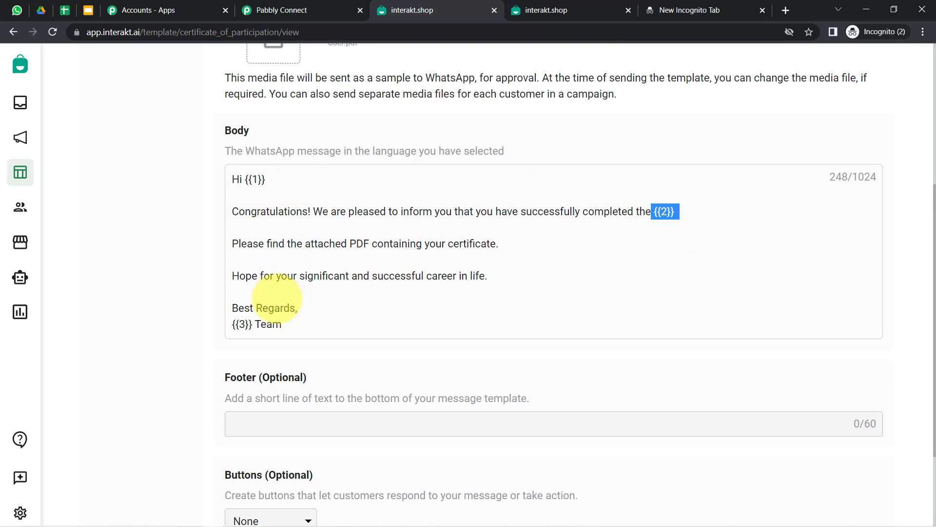
{"action": "left_click_drag", "start_coordinate": [254, 324], "coordinate": [238, 325]}
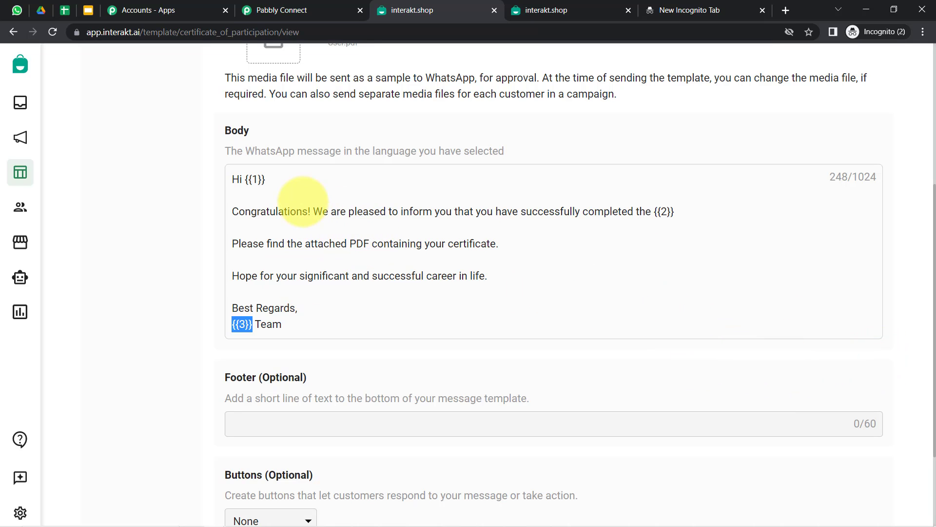
{"action": "left_click", "coordinate": [238, 209]}
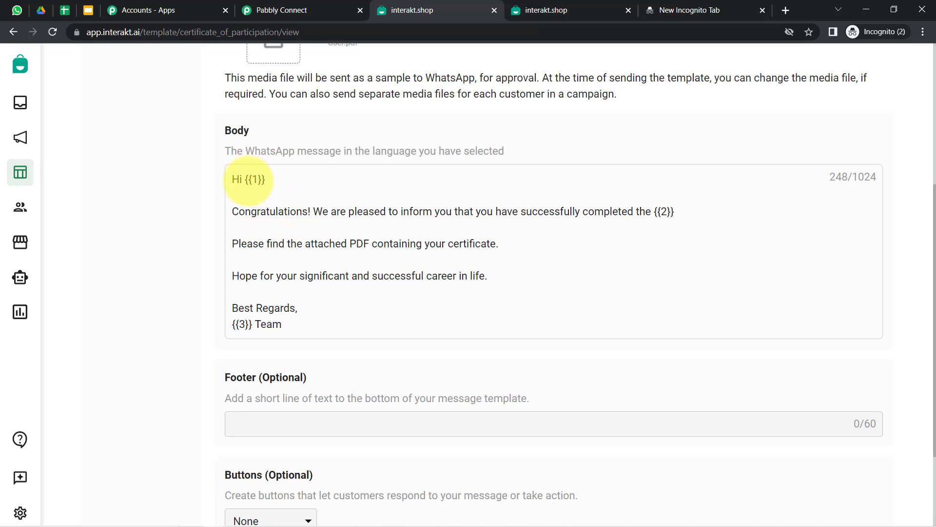
{"action": "left_click_drag", "start_coordinate": [248, 180], "coordinate": [275, 180]}
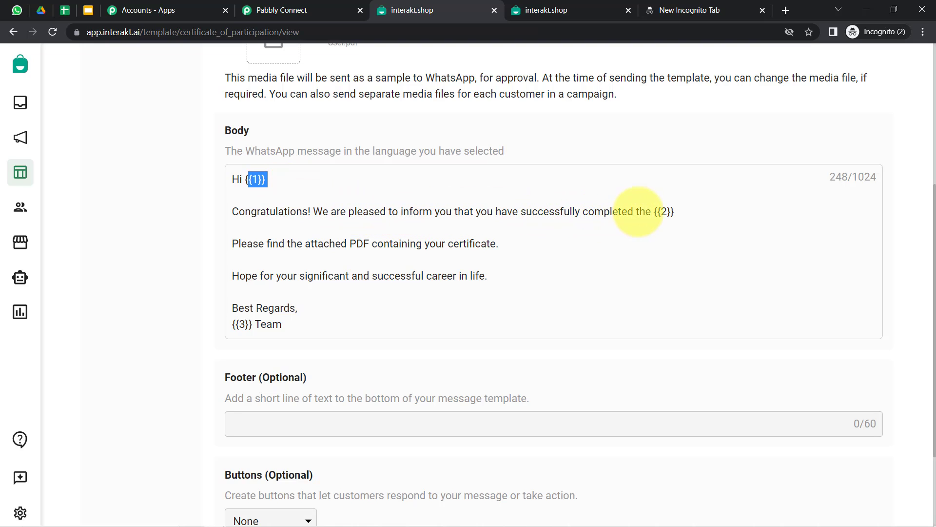
{"action": "left_click_drag", "start_coordinate": [654, 211], "coordinate": [667, 211]}
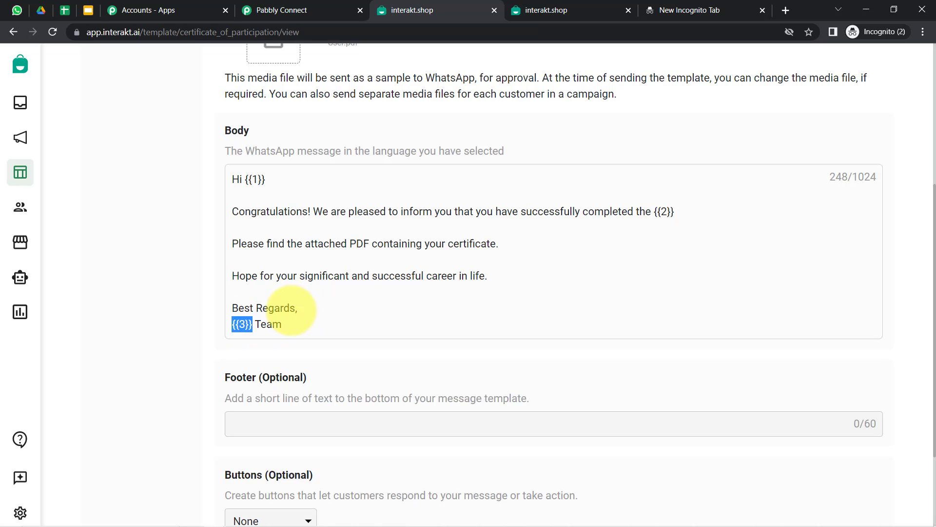
{"action": "left_click", "coordinate": [210, 325]}
Check the template's optional footer, buttons and approval status, and return to its beginning for the code name in the URL
{"action": "scroll", "coordinate": [445, 278], "scroll_direction": "down", "scroll_amount": 3}
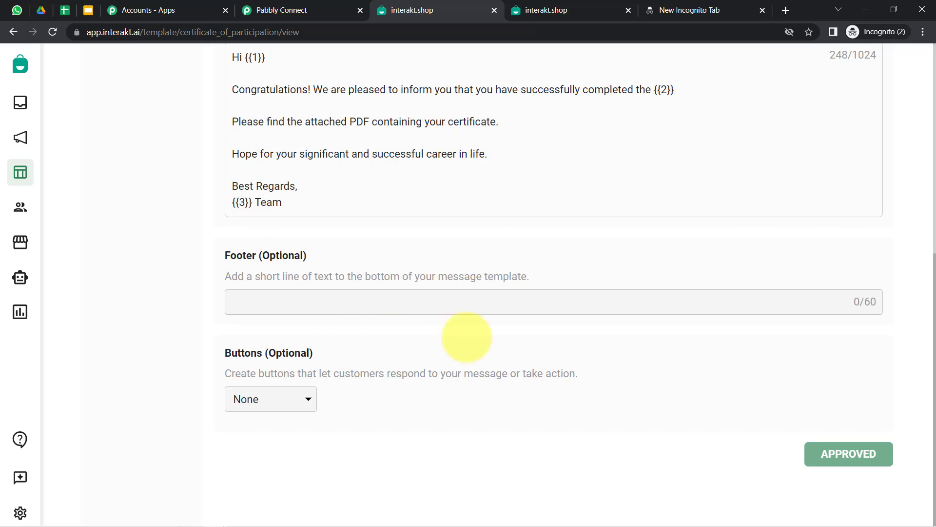
{"action": "scroll", "coordinate": [899, 251], "scroll_direction": "up", "scroll_amount": 1}
{"action": "scroll", "coordinate": [900, 251], "scroll_direction": "up", "scroll_amount": 8}
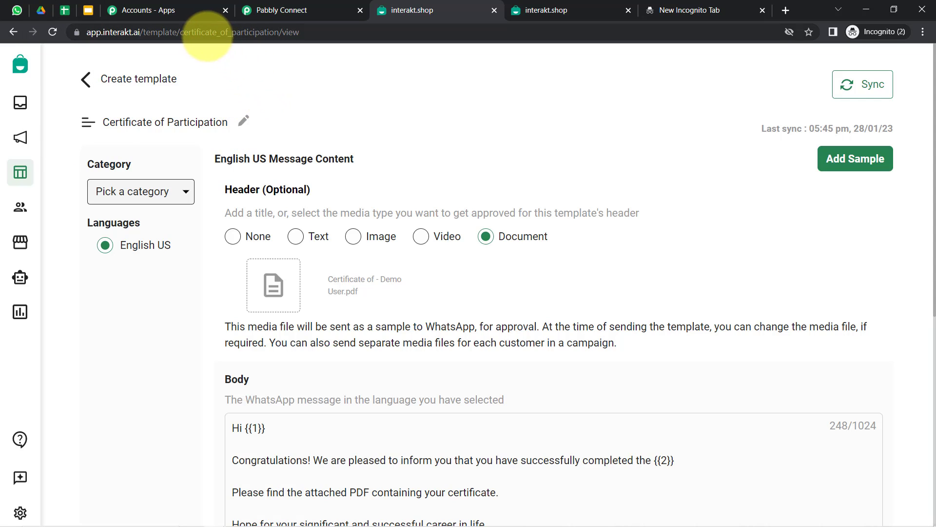
Copy the code name certificate_of_participation from the Interakt template's URL and enter it as the Template Code Name in Pabbly Connect
{"action": "left_click_drag", "start_coordinate": [180, 32], "coordinate": [278, 37]}
{"action": "key", "text": "ctrl+c"}
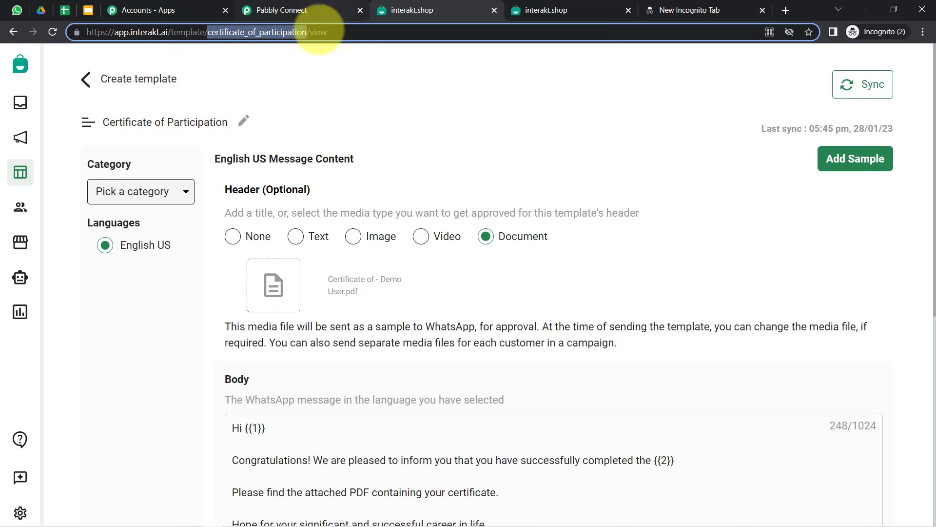
{"action": "left_click", "coordinate": [292, 9]}
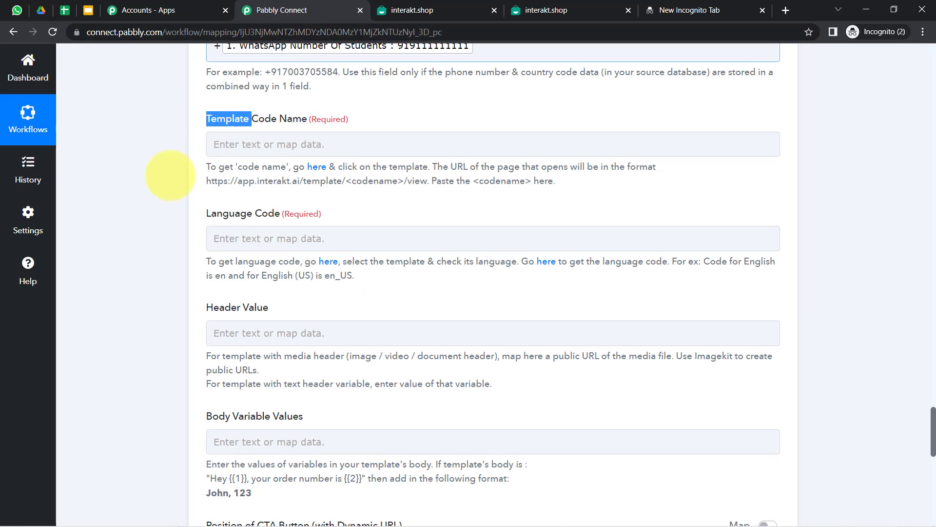
{"action": "left_click", "coordinate": [227, 143]}
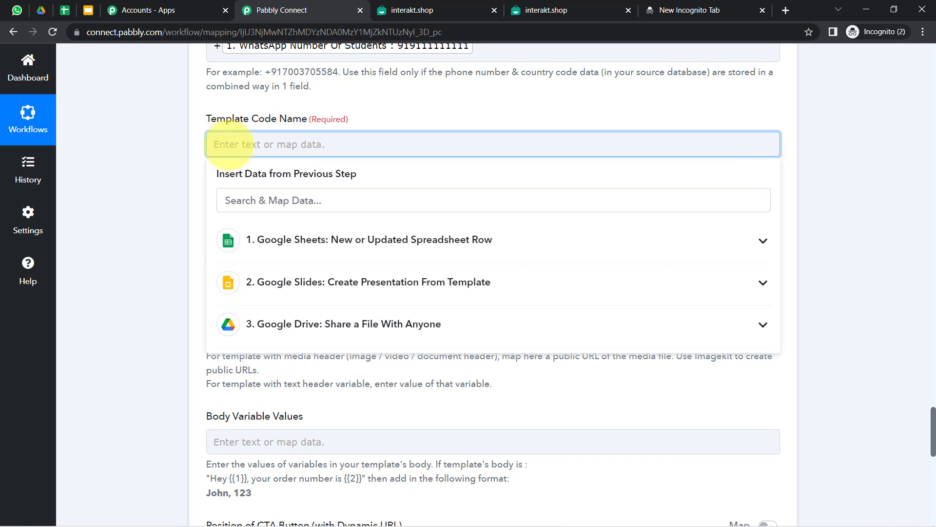
{"action": "key", "text": "ctrl+v"}
{"action": "left_click", "coordinate": [165, 184]}
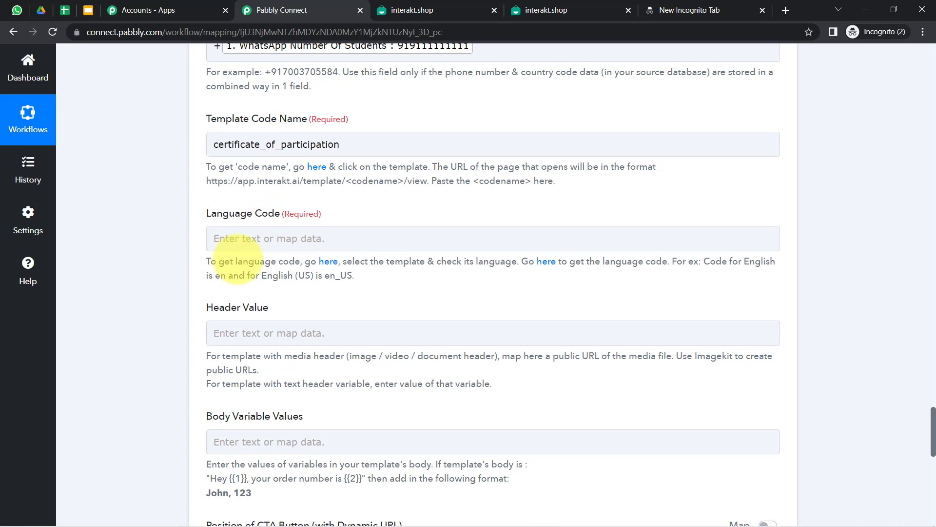
Check the language code guidance against the template's language in Interakt, and set the Language Code to en_US
{"action": "triple_click", "coordinate": [237, 261]}
{"action": "left_click", "coordinate": [329, 275]}
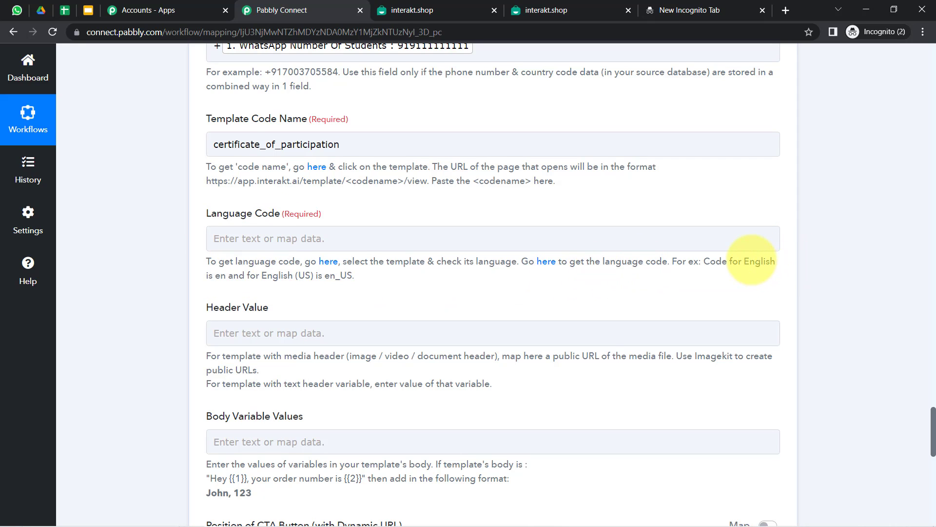
{"action": "double_click", "coordinate": [752, 261]}
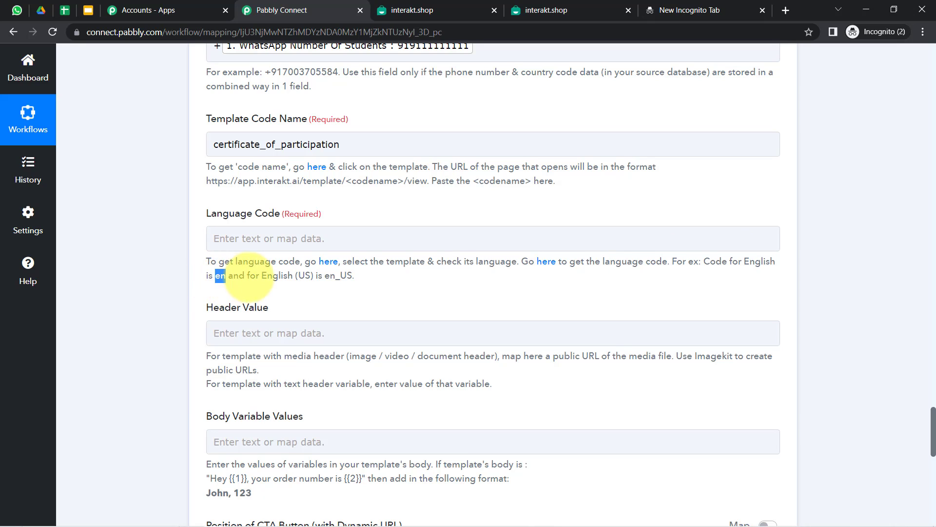
{"action": "left_click_drag", "start_coordinate": [272, 276], "coordinate": [305, 276]}
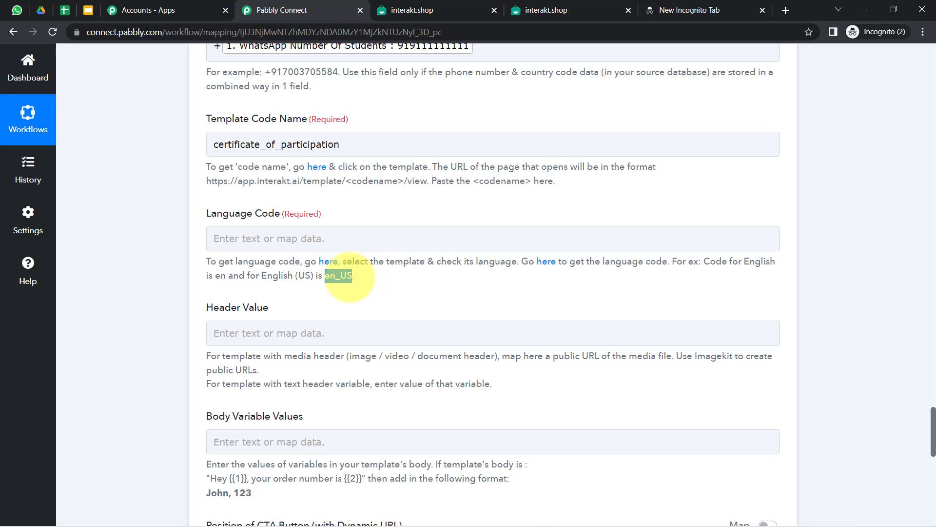
{"action": "left_click", "coordinate": [408, 10]}
{"action": "double_click", "coordinate": [264, 31]}
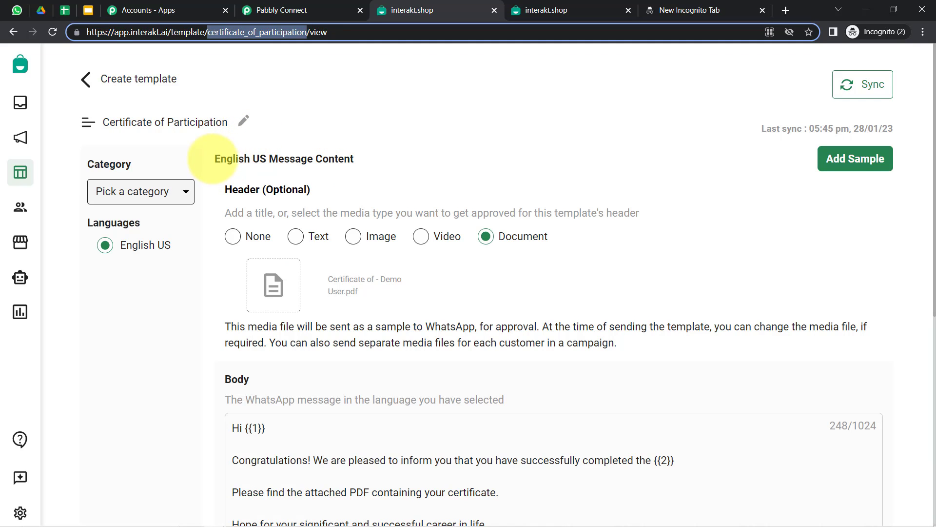
{"action": "left_click_drag", "start_coordinate": [213, 159], "coordinate": [268, 159]}
{"action": "left_click", "coordinate": [281, 9]}
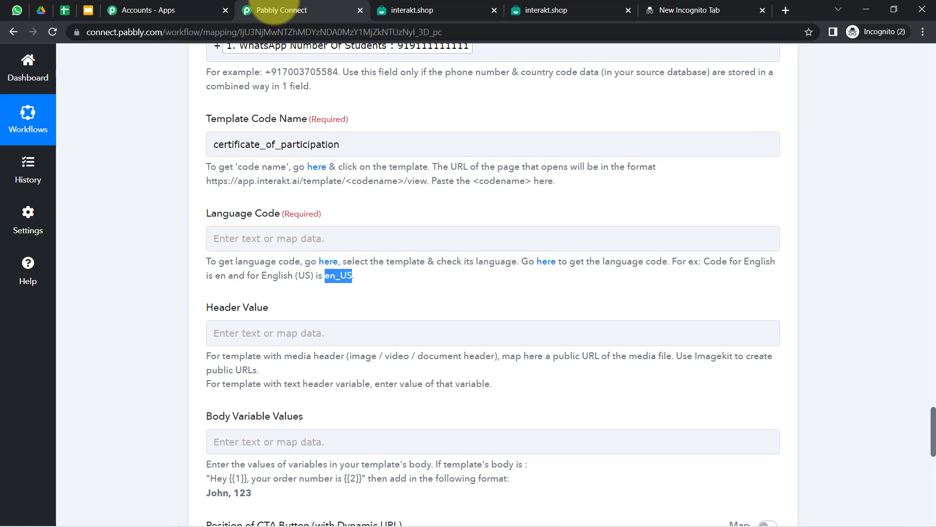
{"action": "left_click", "coordinate": [320, 239]}
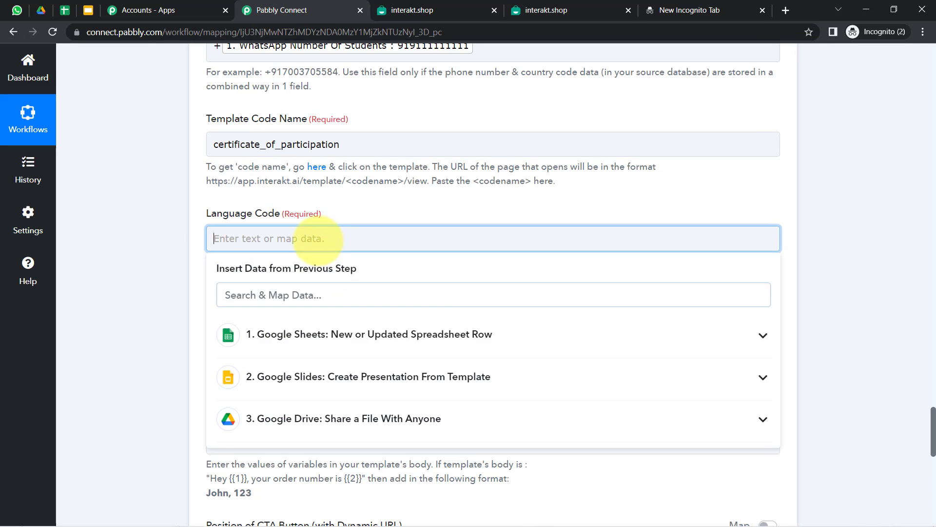
{"action": "type", "text": "en_US"}
{"action": "left_click", "coordinate": [128, 260]}
Search the previous steps' data for pdf and map the Google Drive step's Res2 ExportLinks Application/pdf link as the Header Value
{"action": "scroll", "coordinate": [128, 260], "scroll_direction": "down", "scroll_amount": 1}
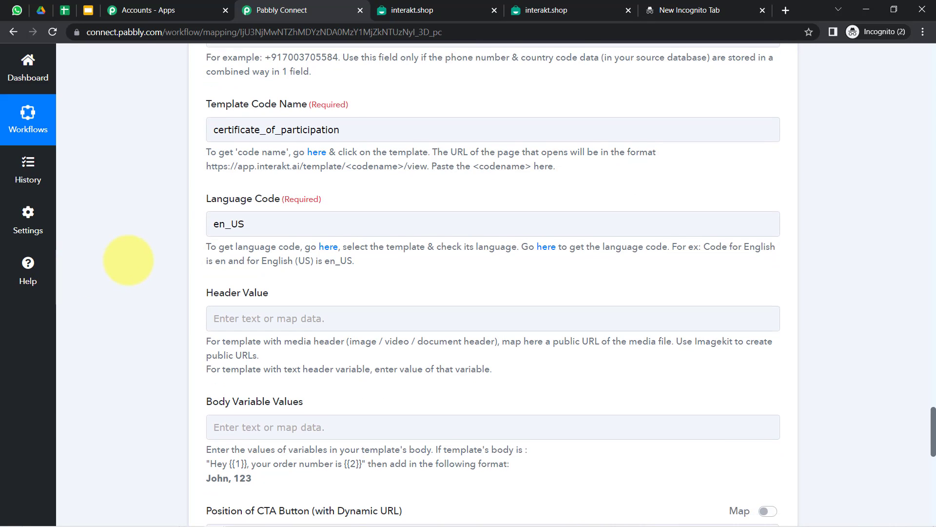
{"action": "scroll", "coordinate": [128, 260], "scroll_direction": "down", "scroll_amount": 2}
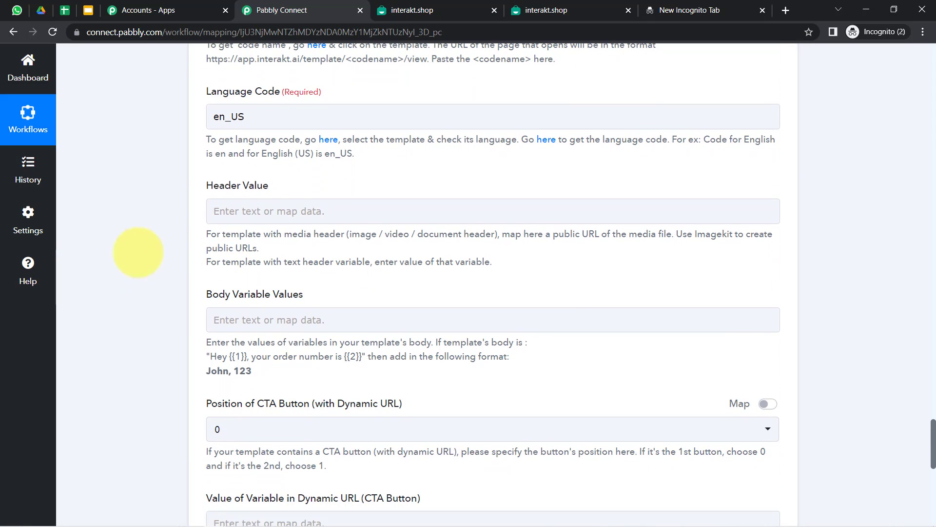
{"action": "left_click", "coordinate": [239, 210]}
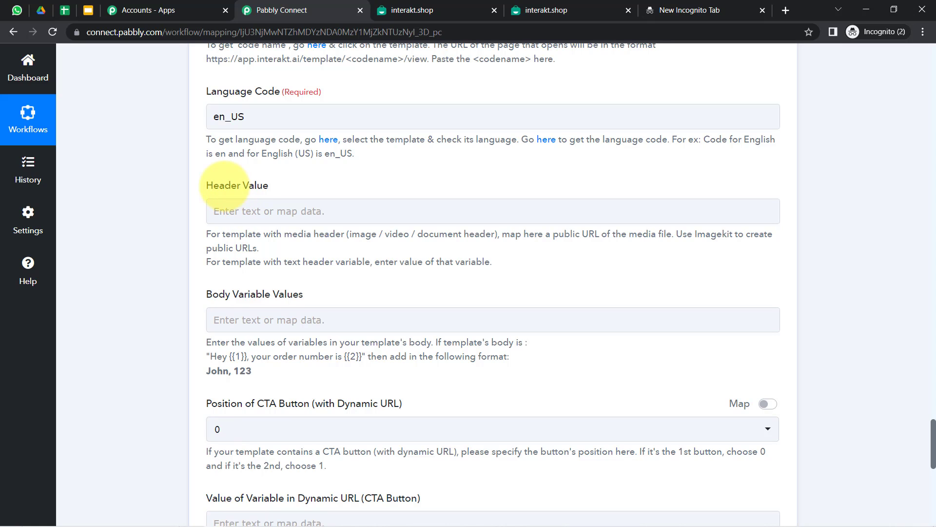
{"action": "left_click", "coordinate": [227, 211]}
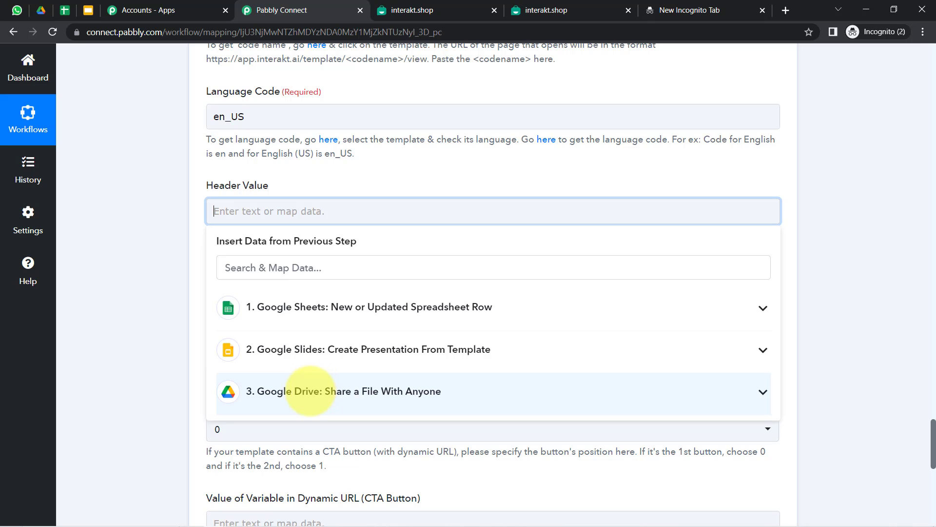
{"action": "left_click", "coordinate": [310, 390]}
{"action": "scroll", "coordinate": [299, 341], "scroll_direction": "down", "scroll_amount": 2}
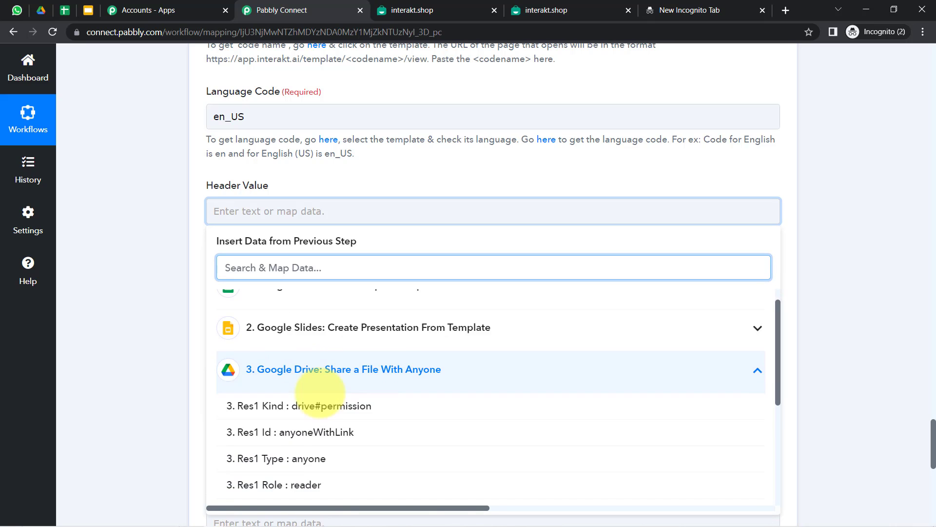
{"action": "left_click", "coordinate": [306, 267]}
{"action": "type", "text": "p"}
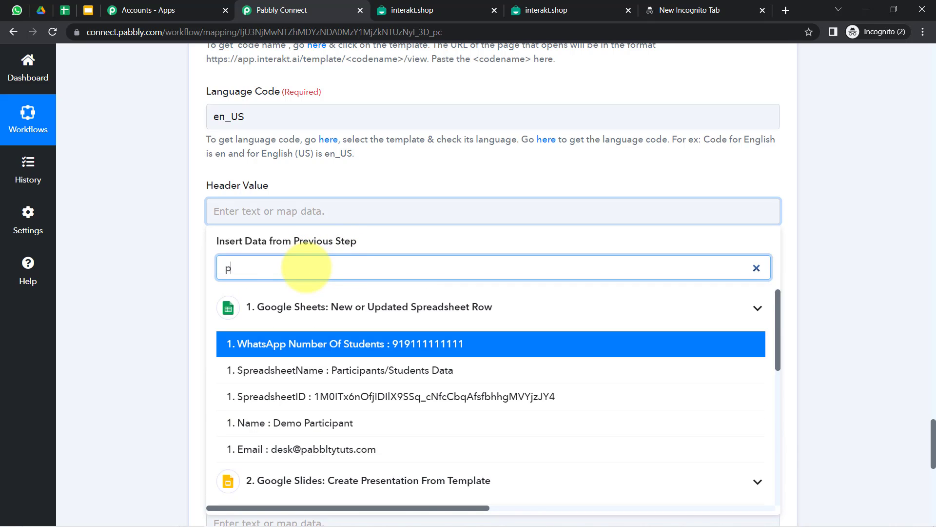
{"action": "type", "text": "df"}
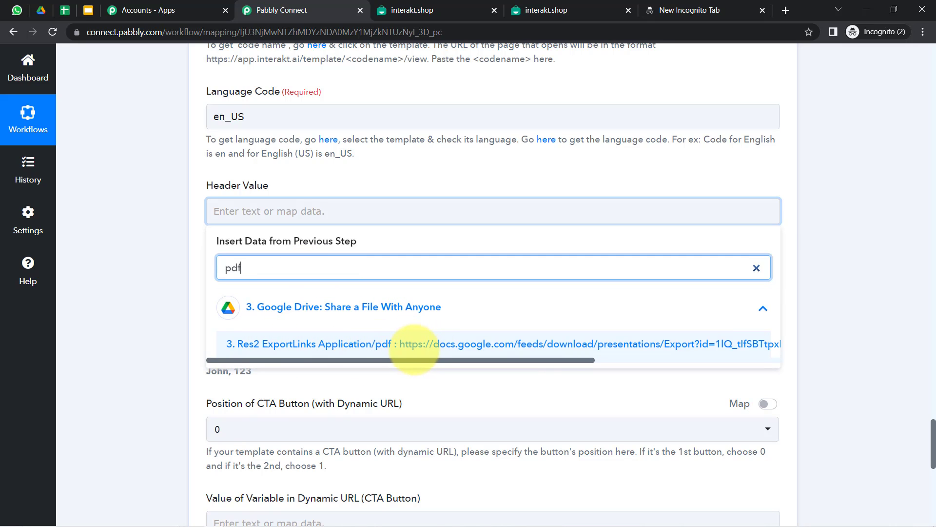
{"action": "left_click", "coordinate": [414, 346]}
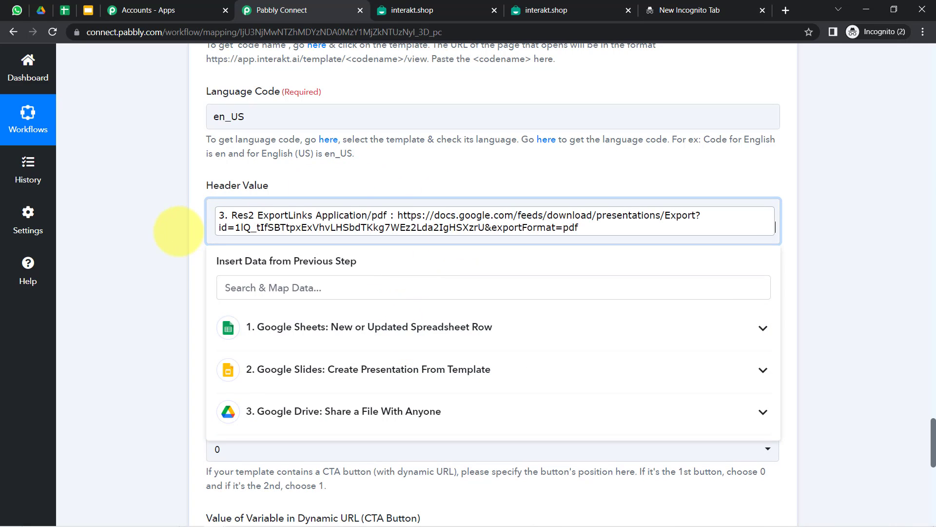
{"action": "left_click", "coordinate": [178, 230]}
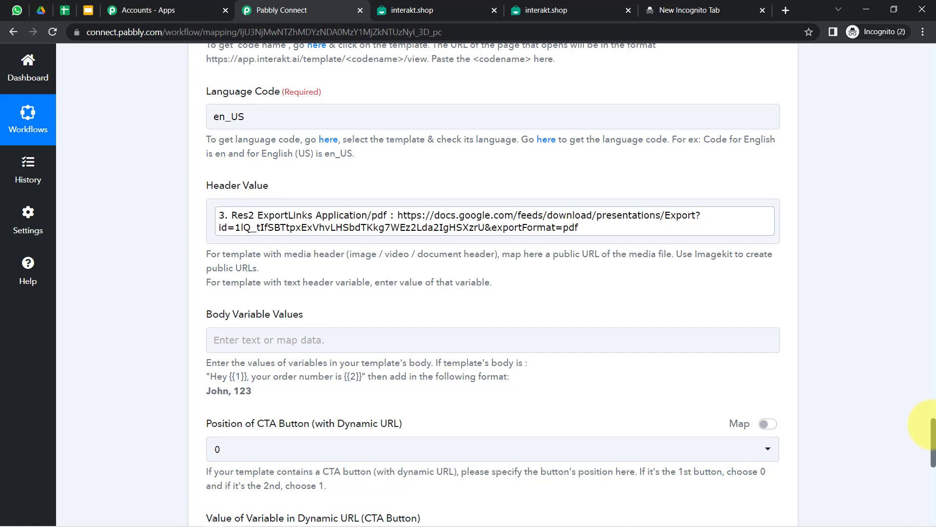
Read the Body Variable Values guidance and compare it with the variables {{1}}, {{2}} and {{3}} in the Interakt template's body
{"action": "scroll", "coordinate": [933, 423], "scroll_direction": "down", "scroll_amount": 2}
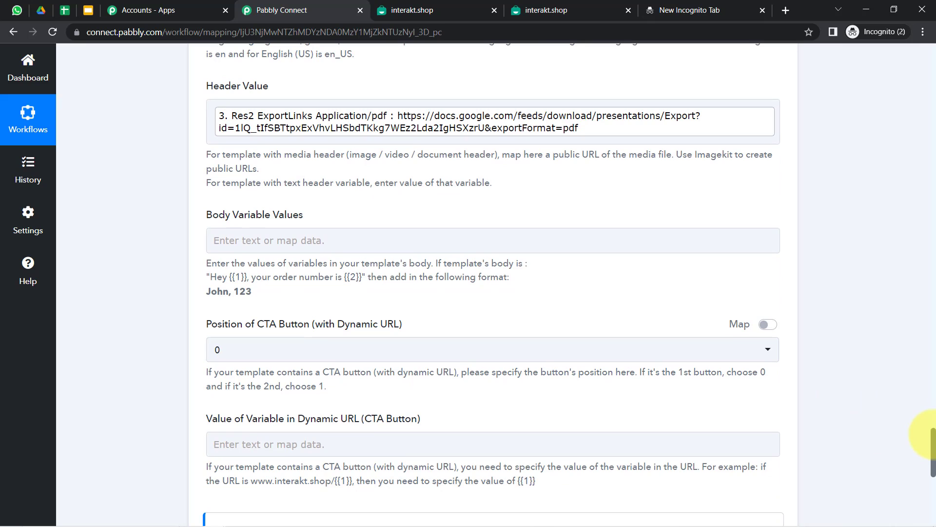
{"action": "triple_click", "coordinate": [237, 263]}
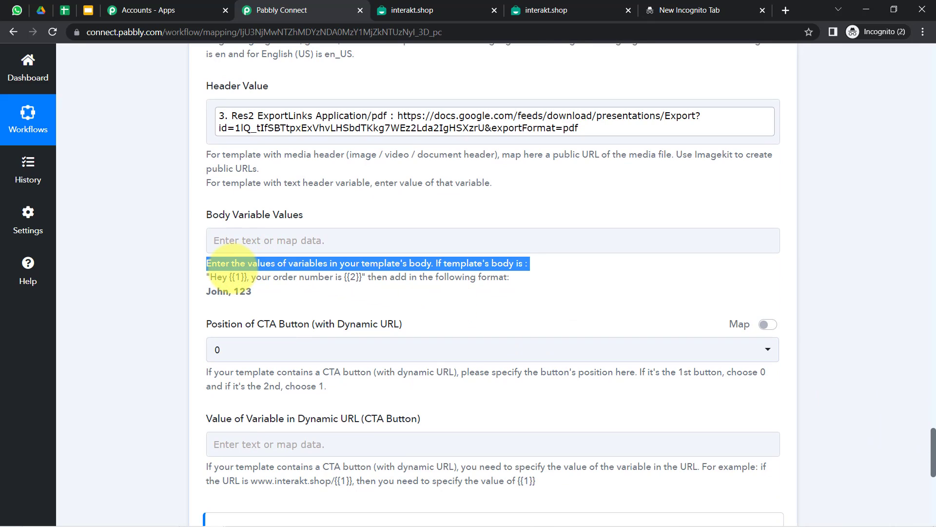
{"action": "left_click_drag", "start_coordinate": [207, 213], "coordinate": [310, 213]}
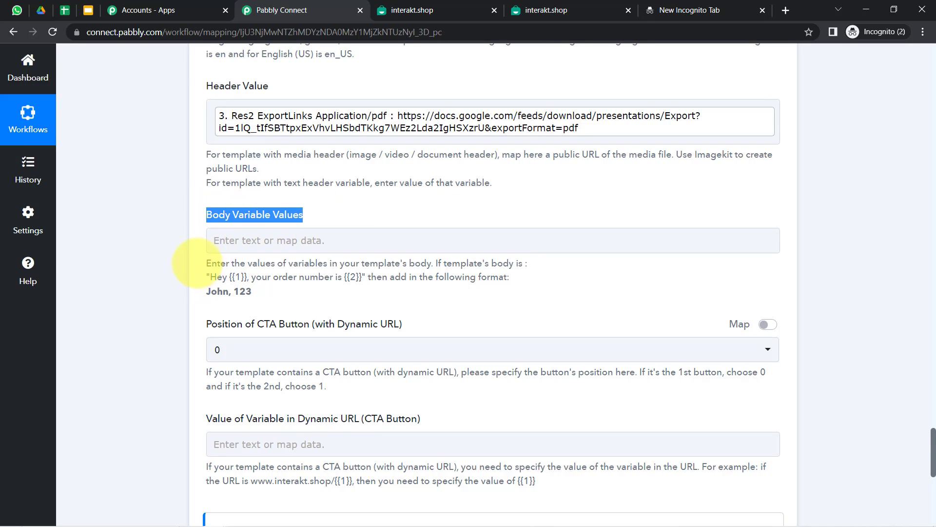
{"action": "left_click_drag", "start_coordinate": [207, 264], "coordinate": [241, 280]}
{"action": "left_click", "coordinate": [413, 11]}
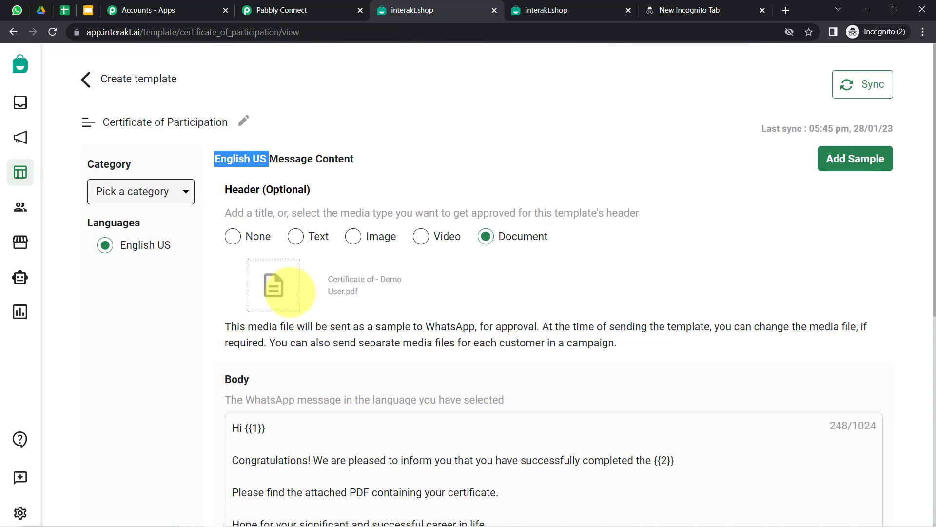
{"action": "scroll", "coordinate": [247, 246], "scroll_direction": "down", "scroll_amount": 4}
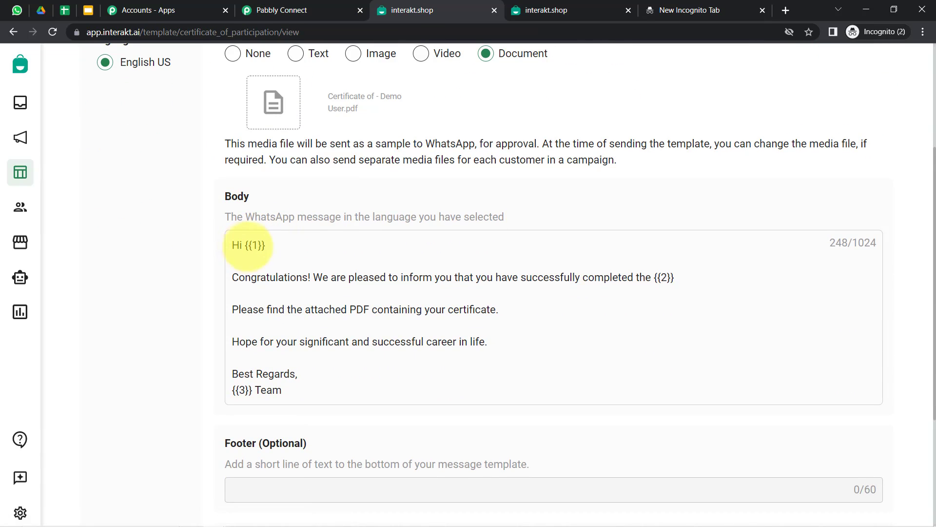
{"action": "left_click_drag", "start_coordinate": [245, 245], "coordinate": [267, 246]}
{"action": "left_click_drag", "start_coordinate": [672, 277], "coordinate": [652, 277]}
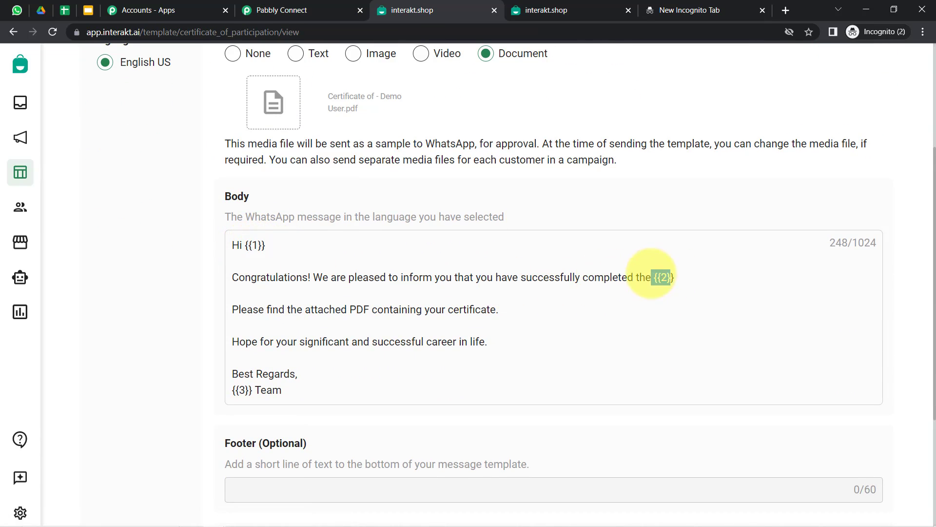
{"action": "left_click_drag", "start_coordinate": [232, 390], "coordinate": [252, 389]}
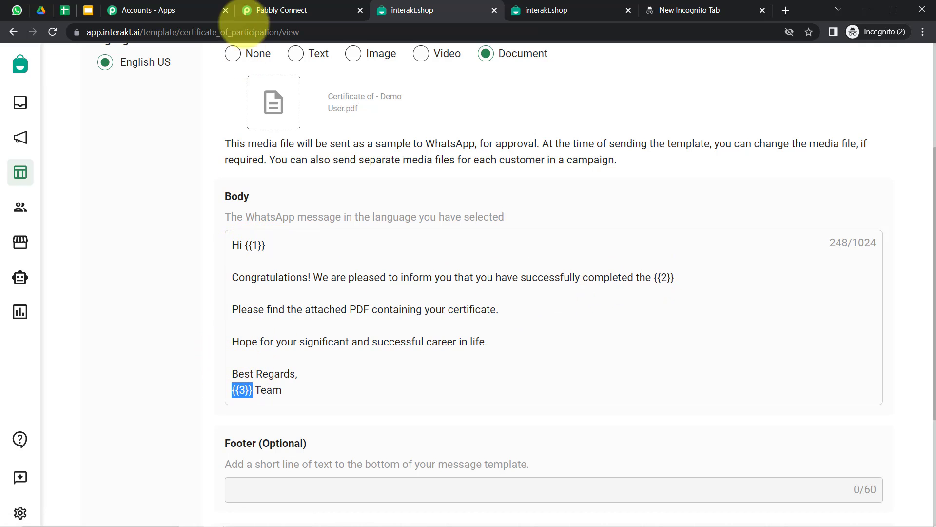
Examine how the comma-separated example under Body Variable Values matches its variables, and recheck {{1}} in the Interakt template
{"action": "left_click", "coordinate": [247, 14]}
{"action": "left_click", "coordinate": [217, 291]}
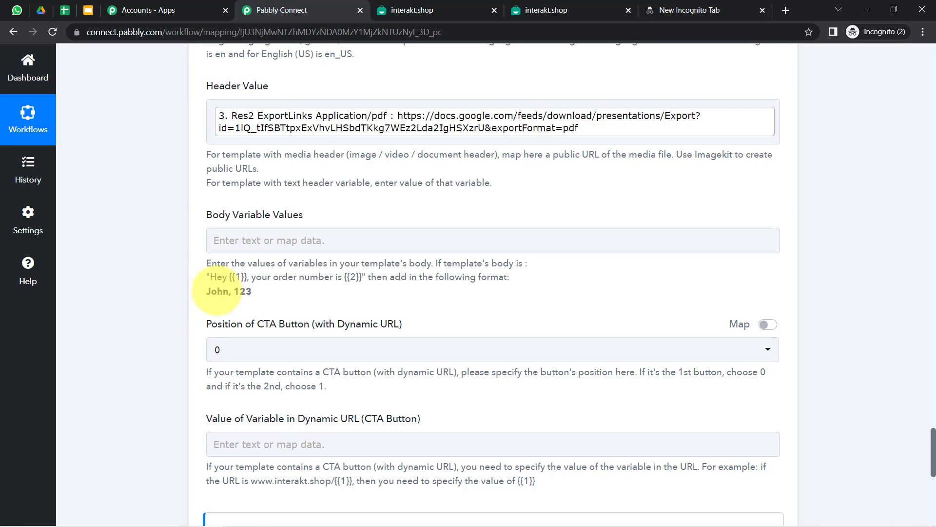
{"action": "left_click_drag", "start_coordinate": [208, 291], "coordinate": [258, 296]}
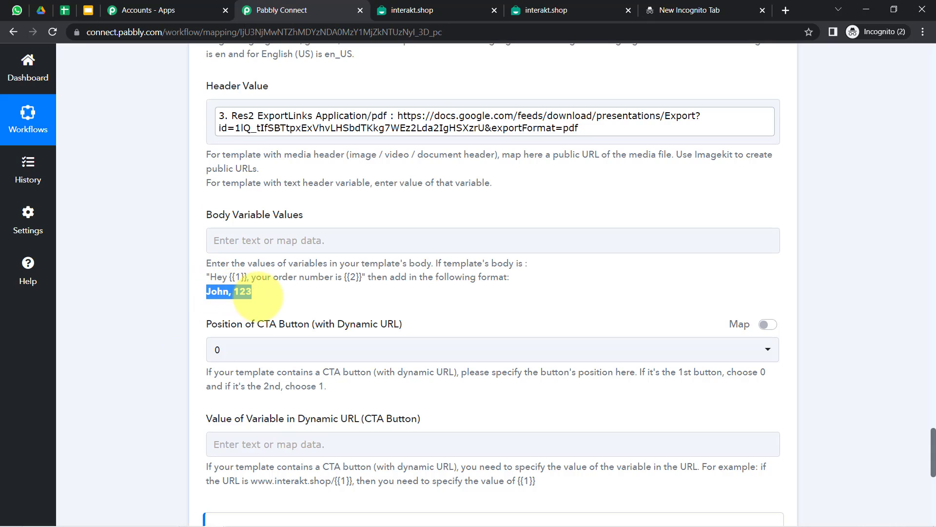
{"action": "left_click", "coordinate": [198, 295]}
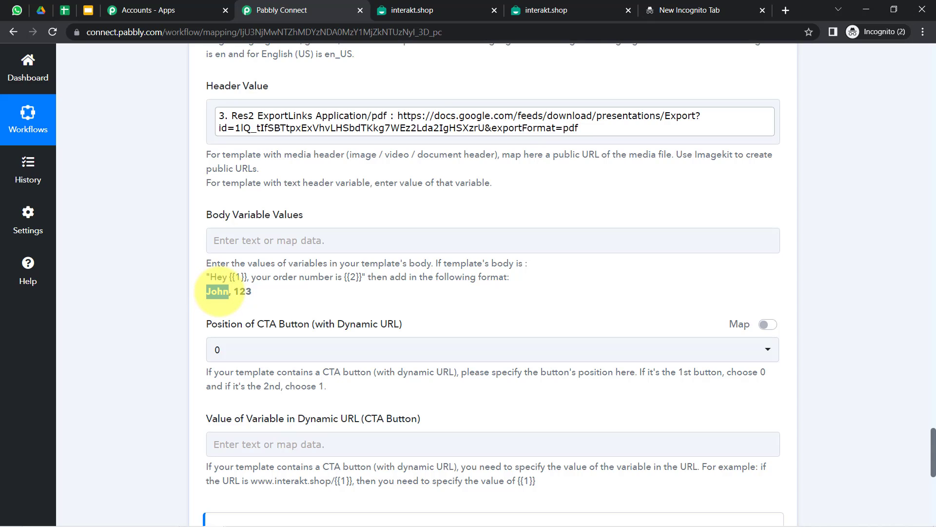
{"action": "left_click_drag", "start_coordinate": [343, 278], "coordinate": [359, 277]}
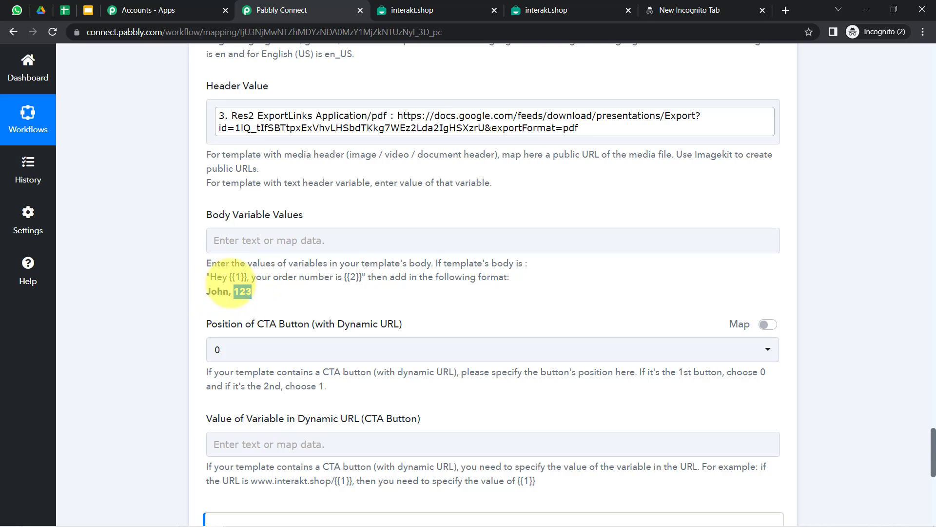
{"action": "left_click", "coordinate": [412, 10]}
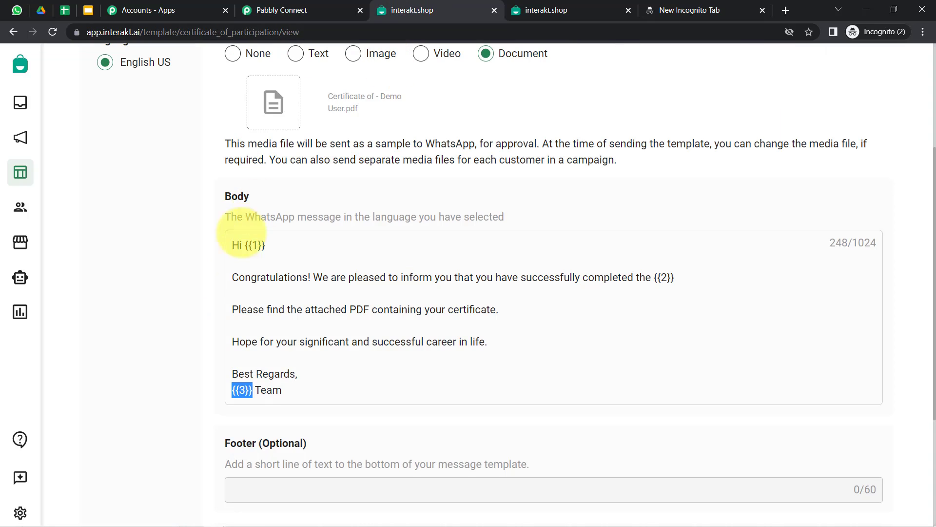
{"action": "left_click_drag", "start_coordinate": [246, 245], "coordinate": [282, 246]}
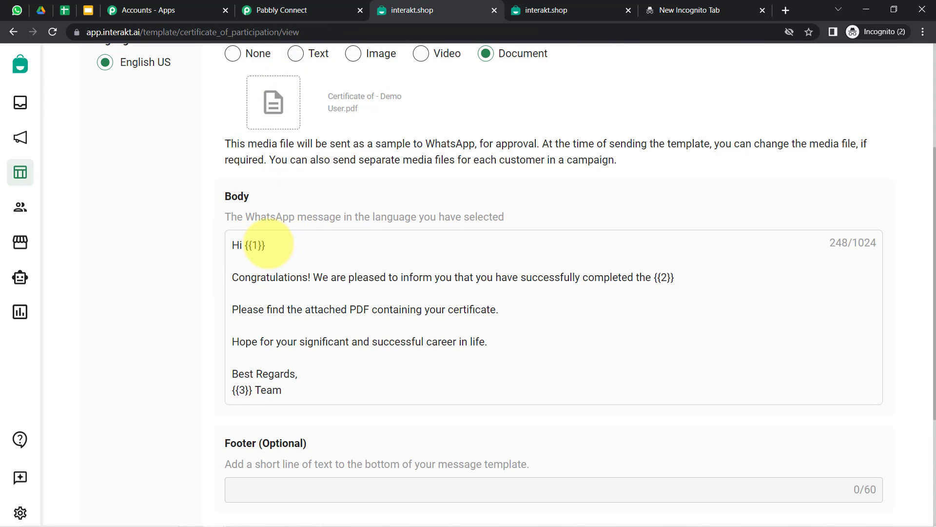
Map the Google Sheets step's Name as the first value in the Interakt action's Body Variable Values
{"action": "left_click", "coordinate": [273, 10]}
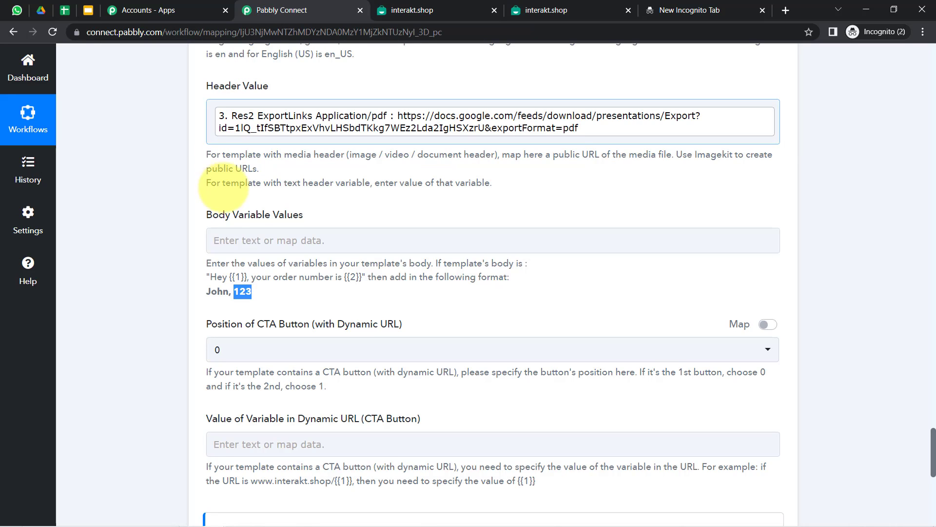
{"action": "left_click", "coordinate": [237, 240]}
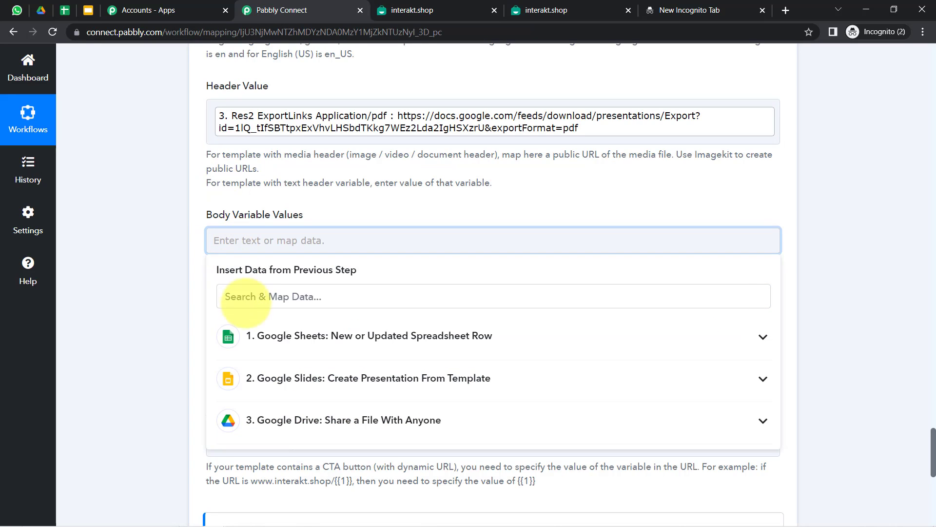
{"action": "left_click", "coordinate": [260, 336]}
{"action": "scroll", "coordinate": [251, 370], "scroll_direction": "down", "scroll_amount": 4}
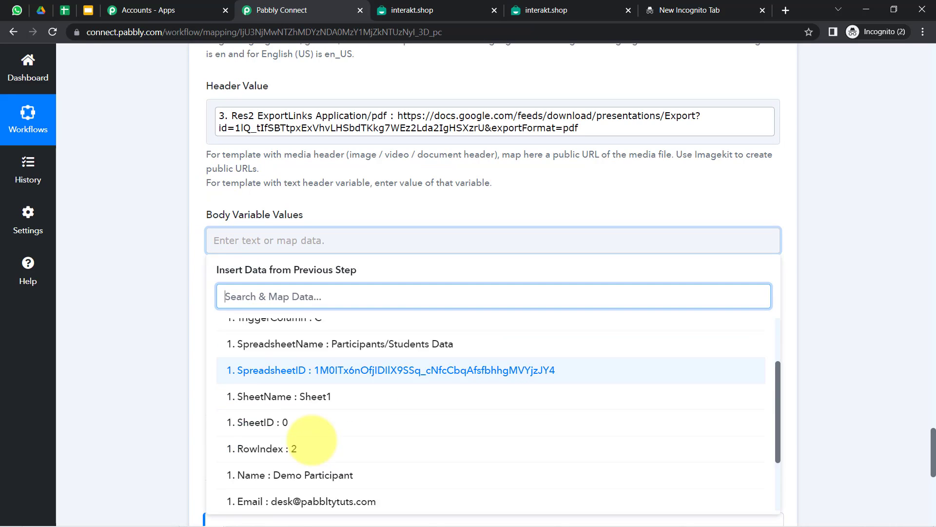
{"action": "left_click", "coordinate": [251, 384]}
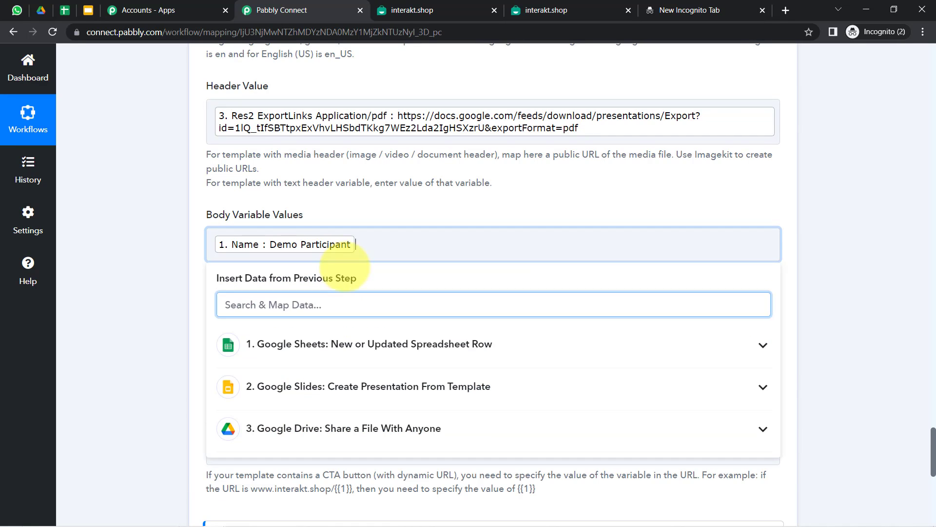
{"action": "left_click", "coordinate": [132, 344]}
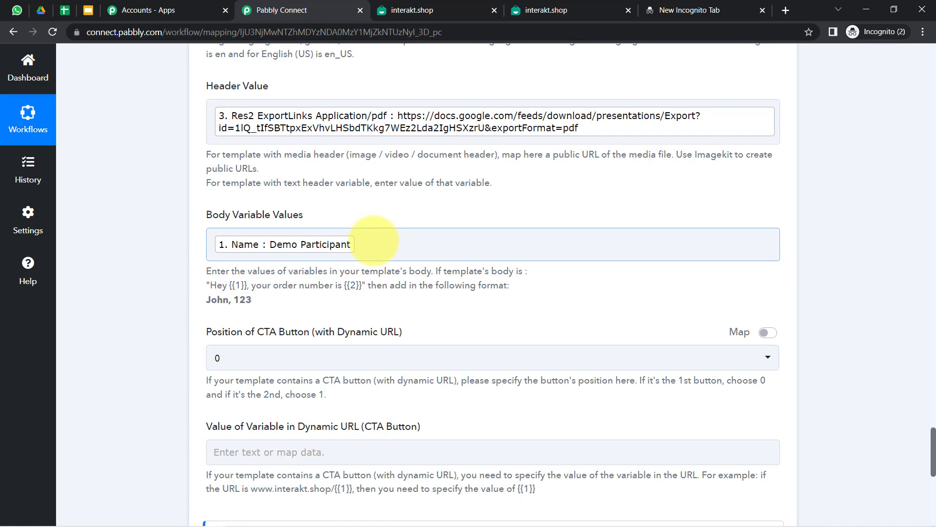
Check variable {{2}} in the Interakt template and add Java Course as the second comma-separated value in Body Variable Values
{"action": "left_click", "coordinate": [374, 241]}
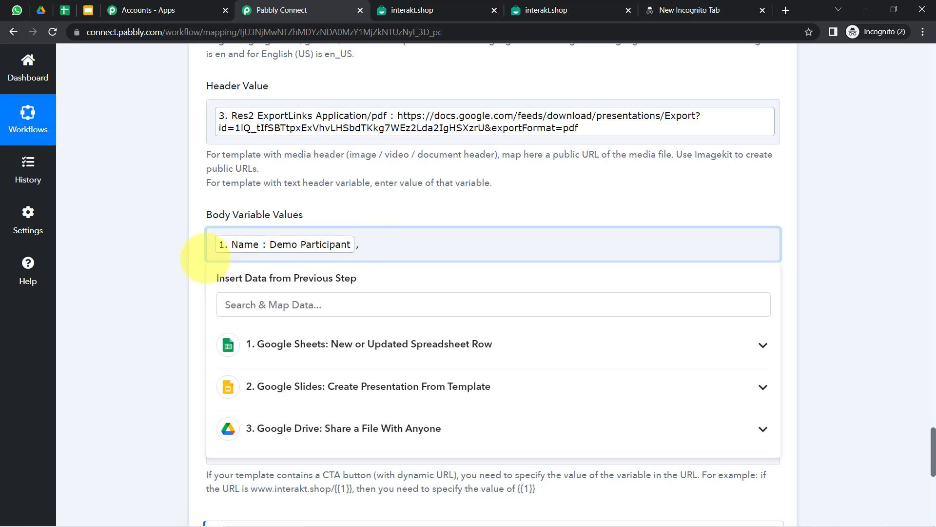
{"action": "left_click", "coordinate": [412, 10]}
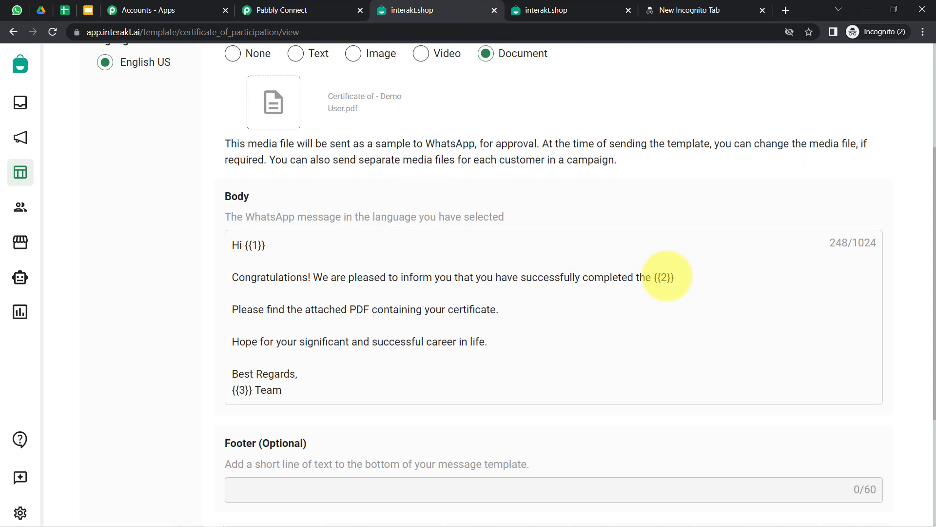
{"action": "left_click_drag", "start_coordinate": [671, 277], "coordinate": [652, 277]}
{"action": "left_click", "coordinate": [279, 11]}
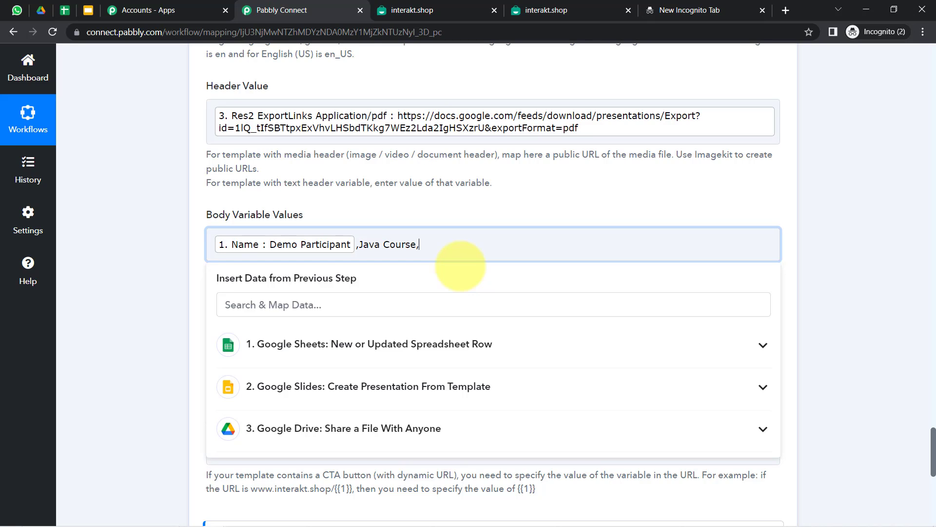
Check variable {{3}} in the Interakt template and add Pabbly as the third comma-separated value in Body Variable Values
{"action": "left_click", "coordinate": [445, 184]}
{"action": "left_click", "coordinate": [410, 11]}
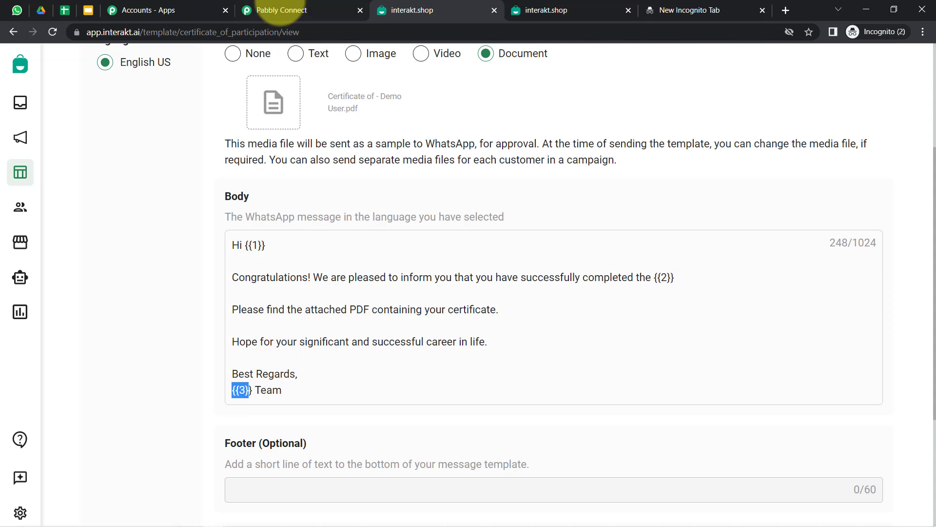
{"action": "left_click", "coordinate": [275, 9]}
{"action": "left_click", "coordinate": [451, 248]}
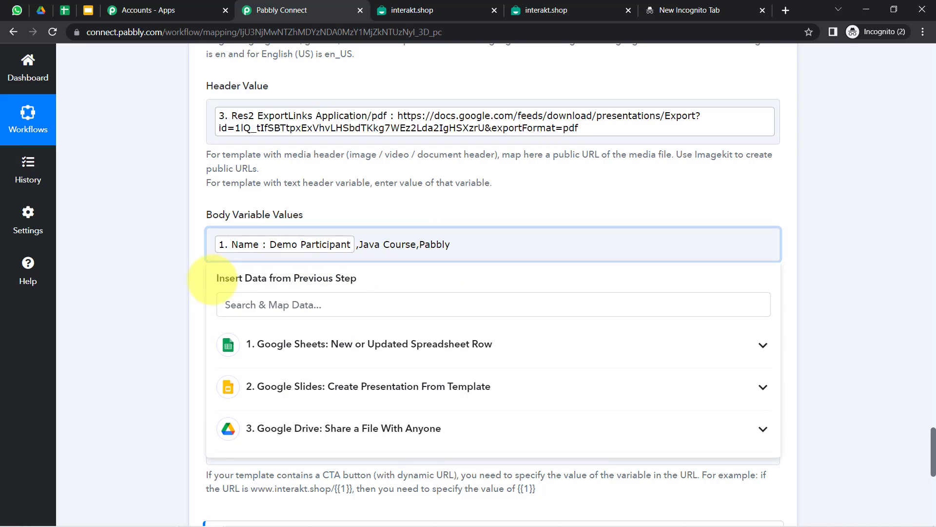
{"action": "left_click", "coordinate": [185, 287]}
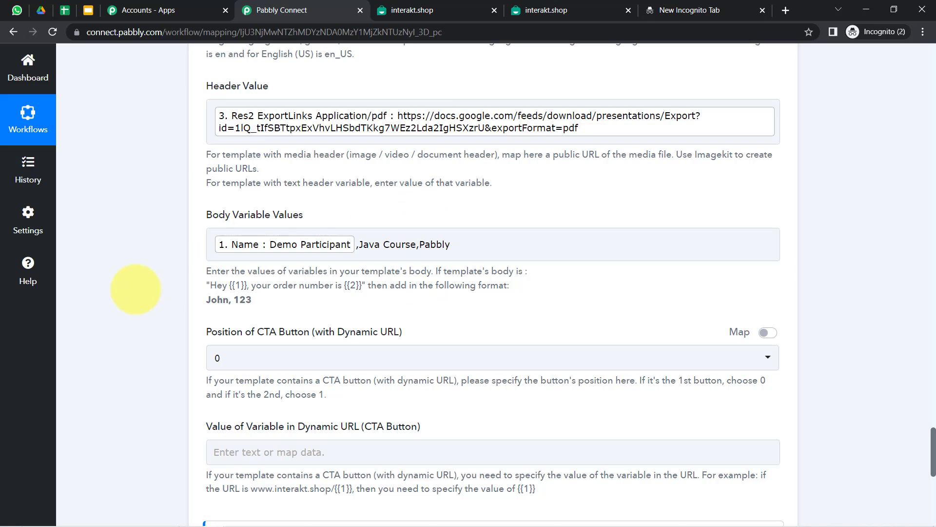
Review the CTA button fields and the mandatory phone number note, and check WhatsApp Web for existing chats
{"action": "scroll", "coordinate": [136, 290], "scroll_direction": "down", "scroll_amount": 3}
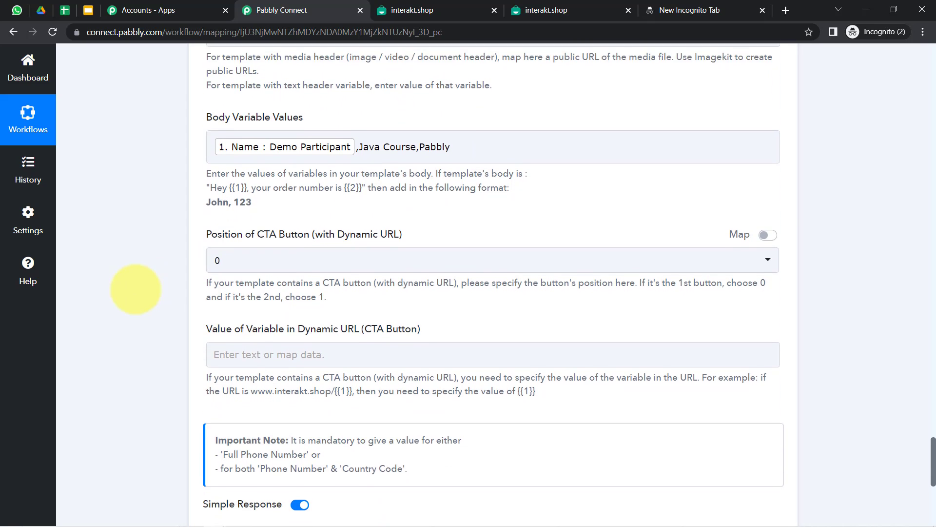
{"action": "scroll", "coordinate": [141, 288], "scroll_direction": "down", "scroll_amount": 2}
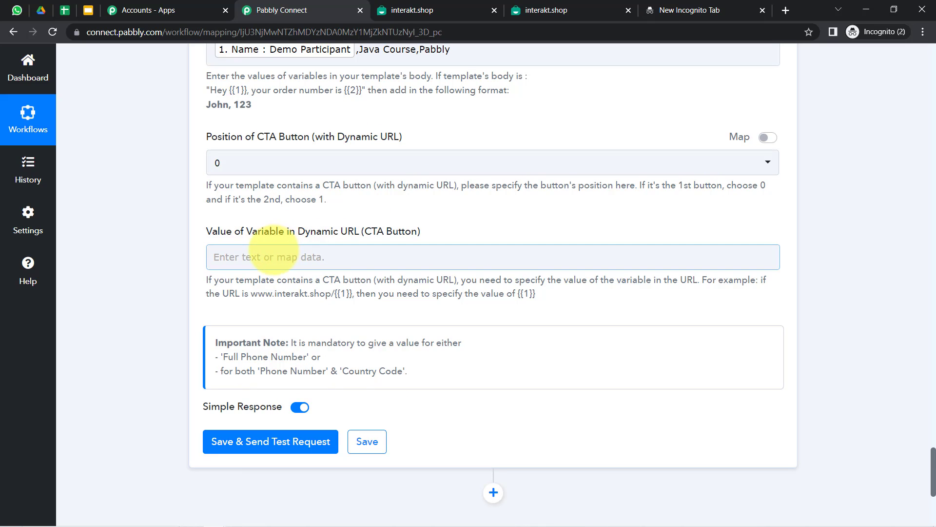
{"action": "scroll", "coordinate": [273, 234], "scroll_direction": "down", "scroll_amount": 1}
{"action": "scroll", "coordinate": [263, 195], "scroll_direction": "down", "scroll_amount": 3}
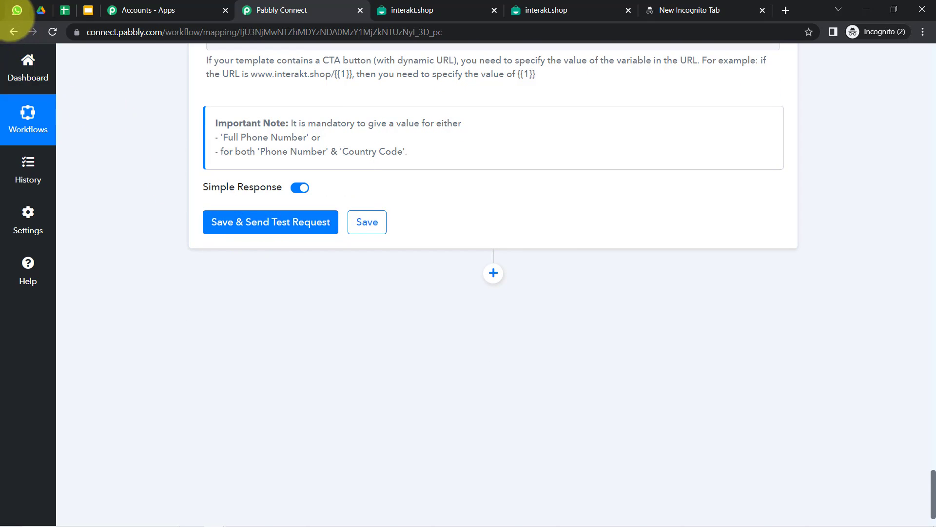
{"action": "left_click", "coordinate": [17, 10]}
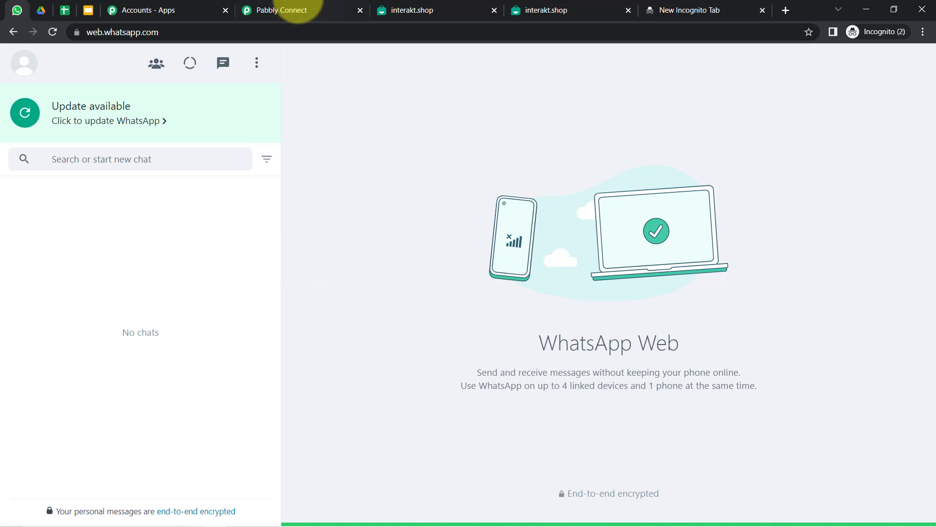
{"action": "left_click", "coordinate": [277, 11]}
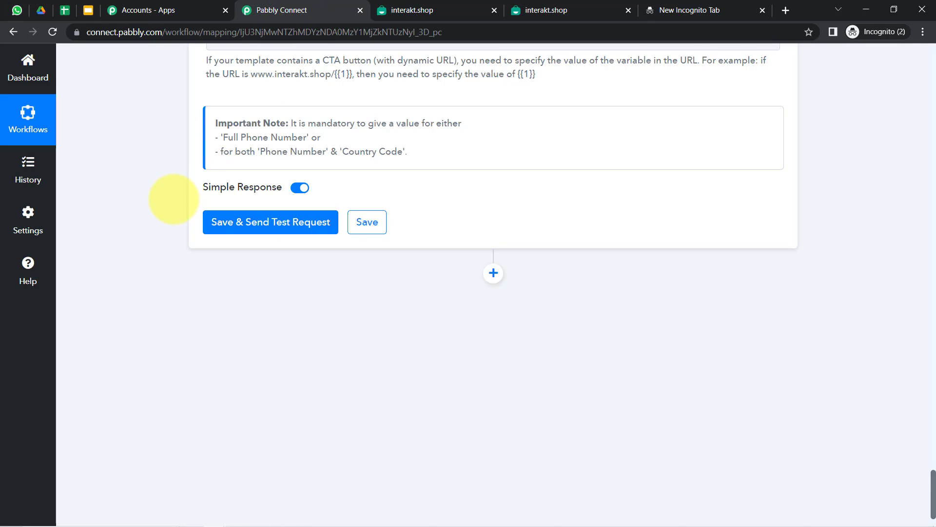
Replace the mapped Full Phone Number with a real WhatsApp number for testing, and save and send the test request
{"action": "scroll", "coordinate": [175, 199], "scroll_direction": "up", "scroll_amount": 9}
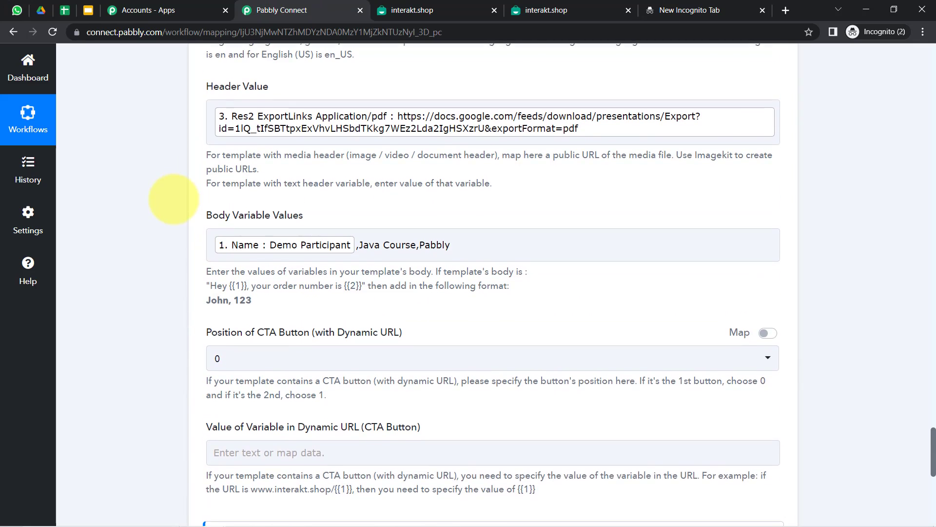
{"action": "scroll", "coordinate": [174, 199], "scroll_direction": "up", "scroll_amount": 7}
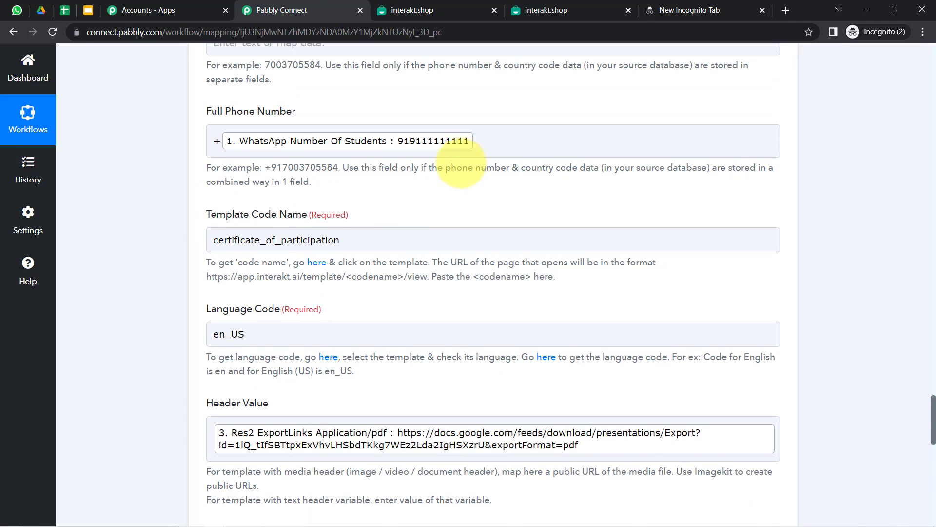
{"action": "left_click", "coordinate": [473, 152]}
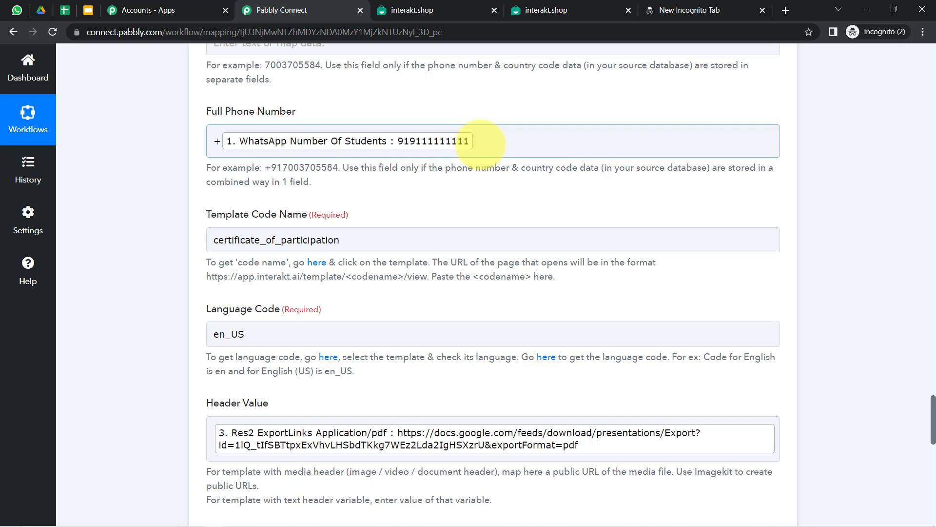
{"action": "scroll", "coordinate": [480, 144], "scroll_direction": "down", "scroll_amount": 10}
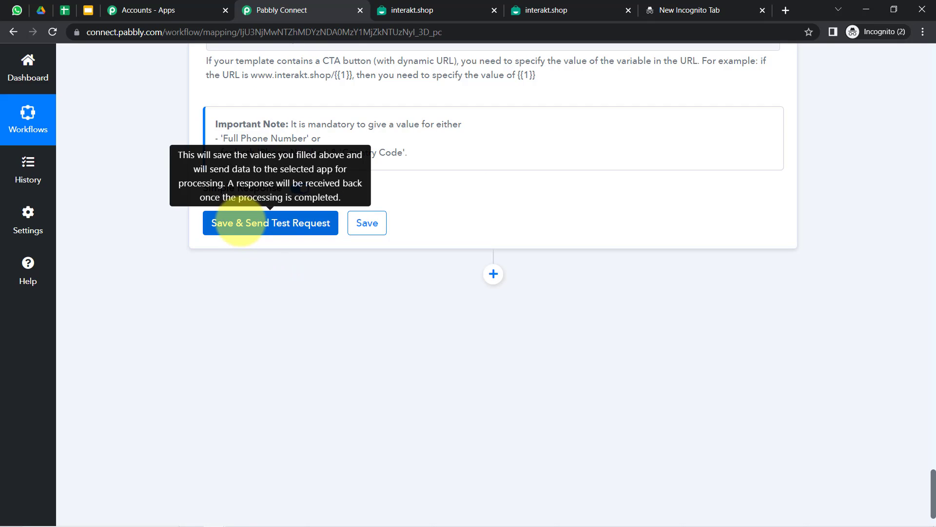
{"action": "left_click", "coordinate": [239, 223]}
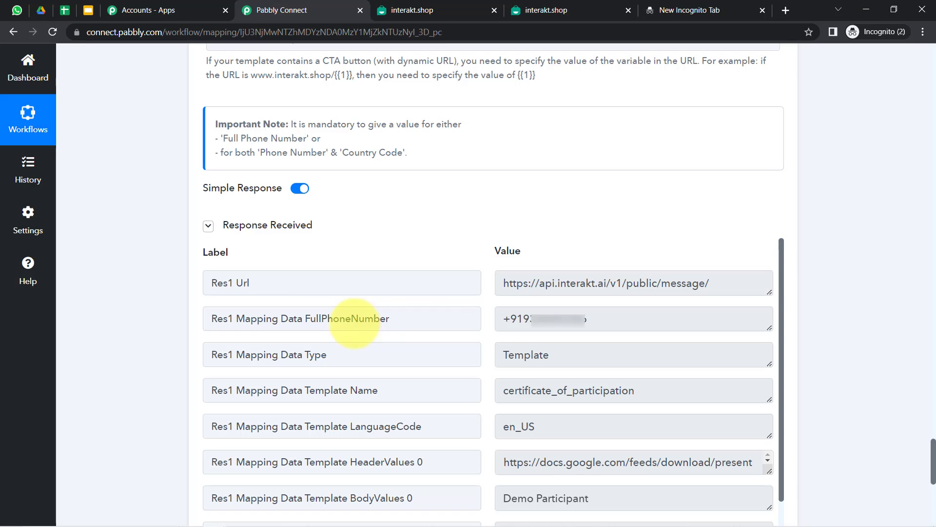
Check WhatsApp Web for the test message and read the received response down to the Res2 Message value
{"action": "left_click", "coordinate": [17, 10]}
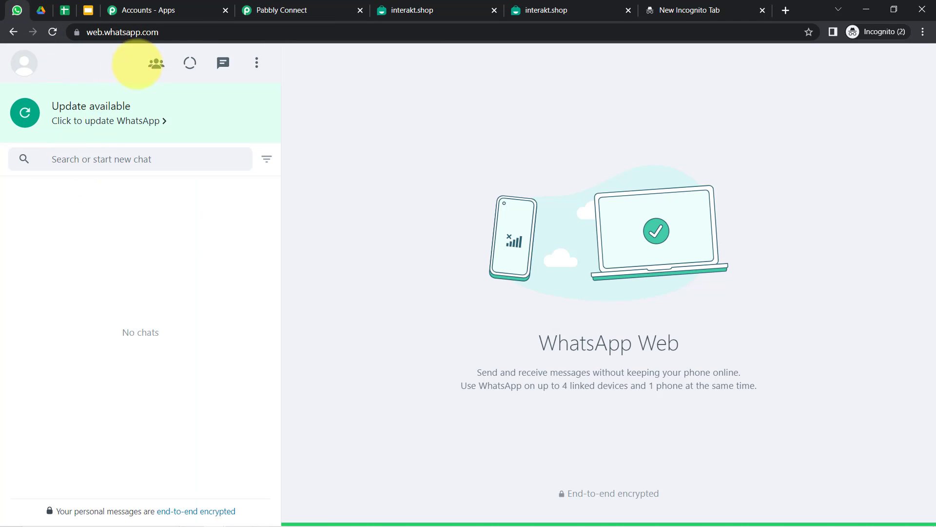
{"action": "left_click", "coordinate": [303, 10]}
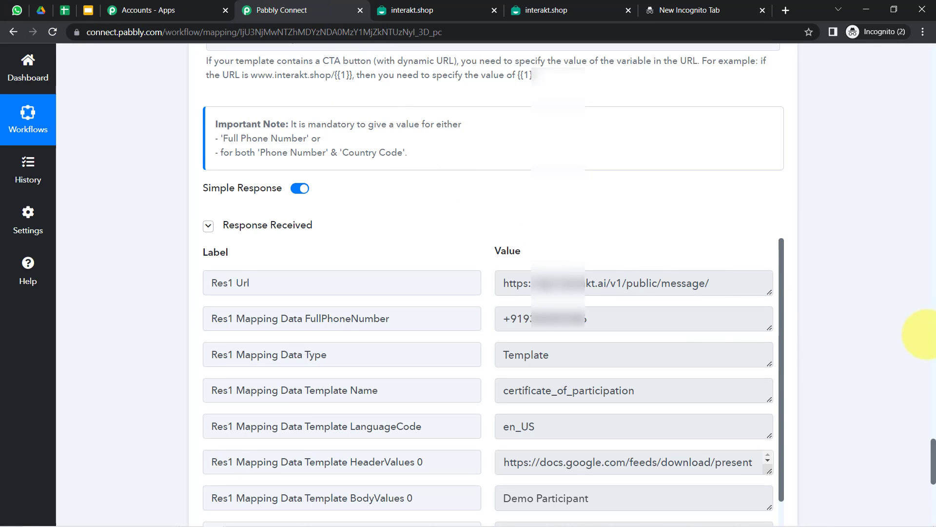
{"action": "scroll", "coordinate": [926, 460], "scroll_direction": "down", "scroll_amount": 3}
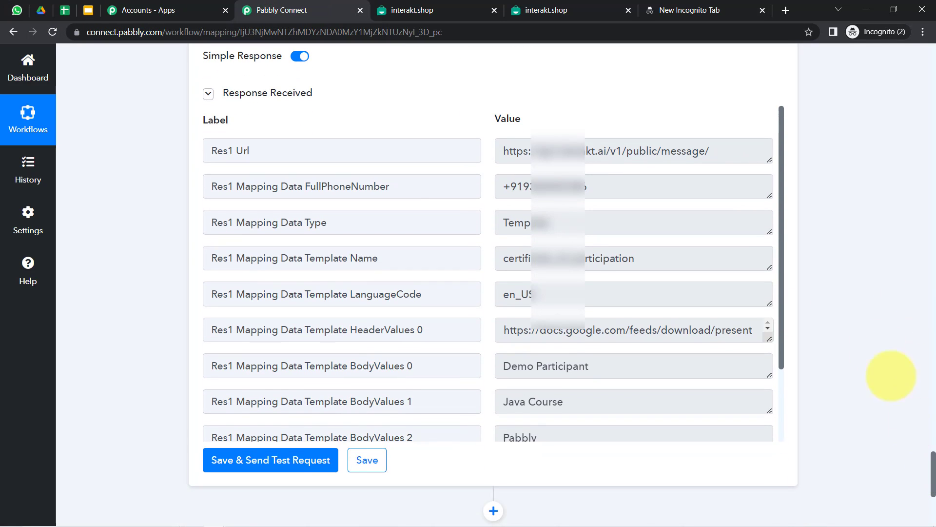
{"action": "scroll", "coordinate": [774, 294], "scroll_direction": "down", "scroll_amount": 2}
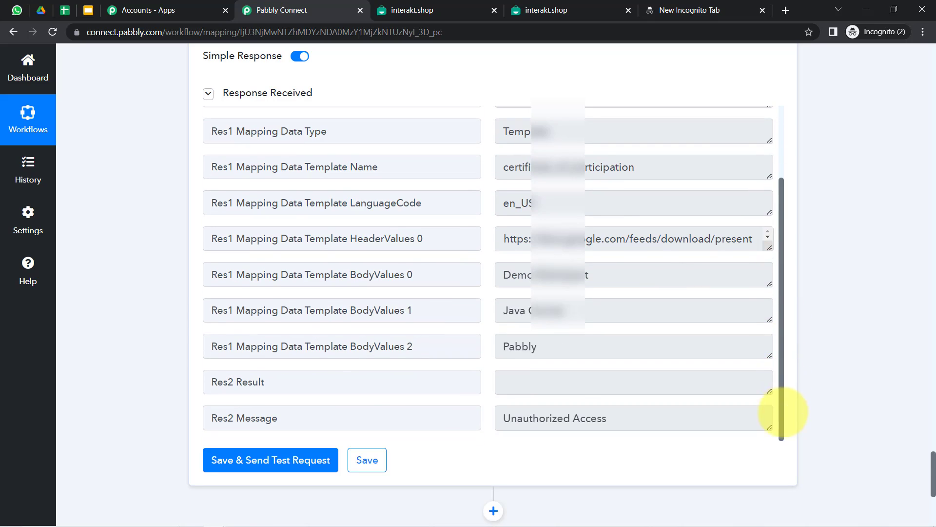
{"action": "left_click_drag", "start_coordinate": [523, 418], "coordinate": [609, 420]}
{"action": "left_click", "coordinate": [210, 334]}
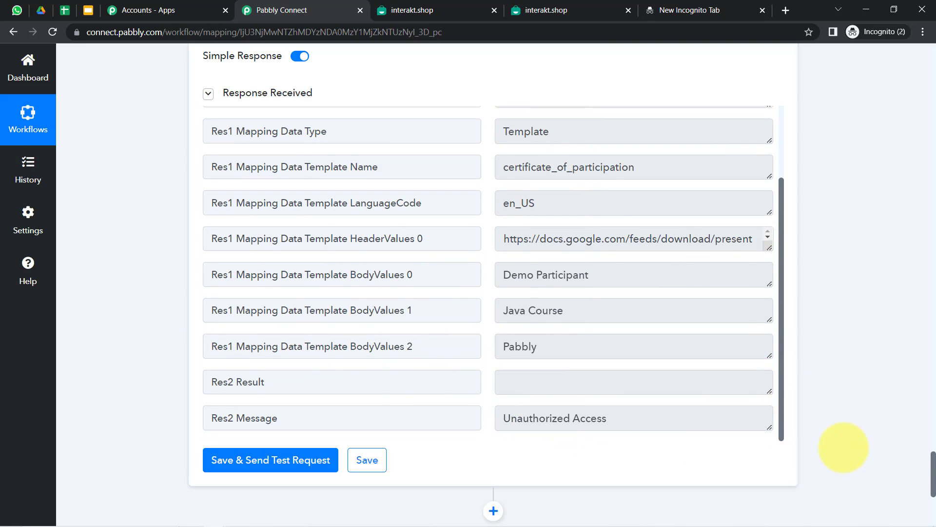
Save the Interakt action and send its test request again, and recheck the received response
{"action": "left_click_drag", "start_coordinate": [932, 471], "coordinate": [926, 407]}
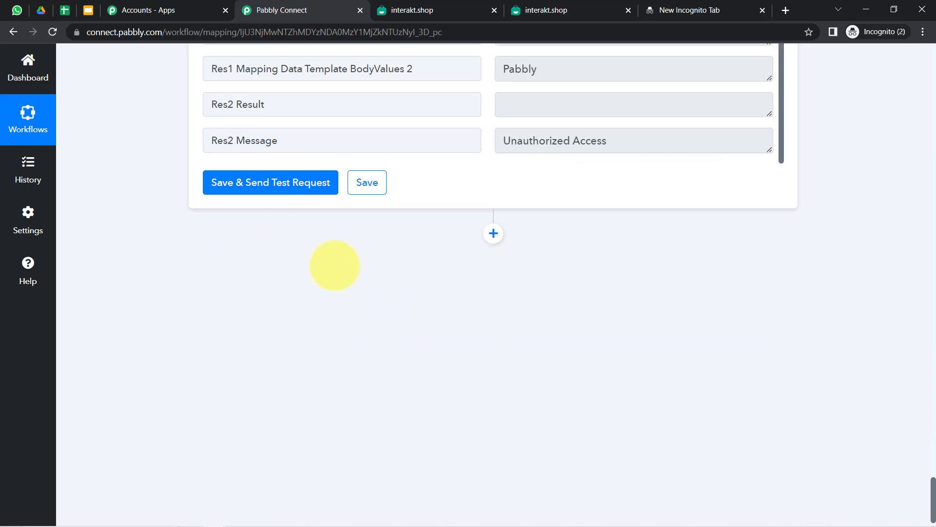
{"action": "left_click", "coordinate": [234, 183]}
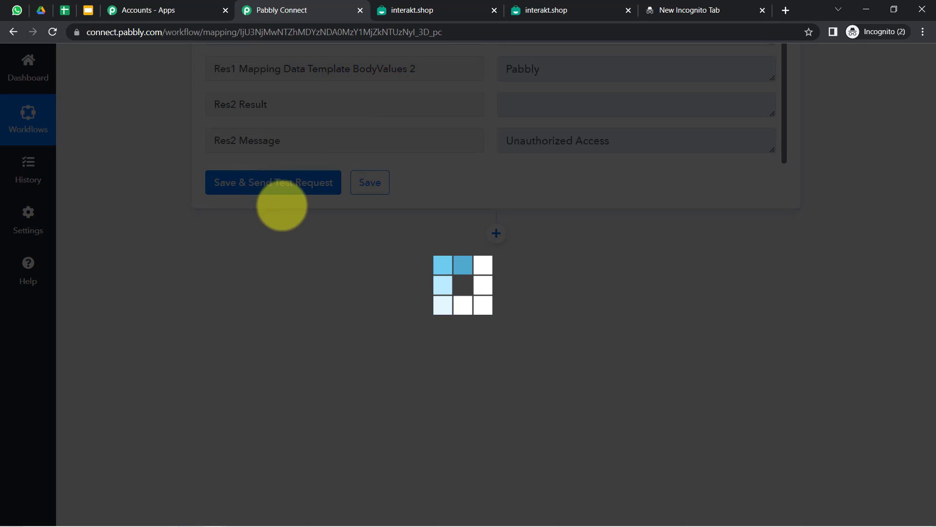
{"action": "scroll", "coordinate": [624, 275], "scroll_direction": "up", "scroll_amount": 5}
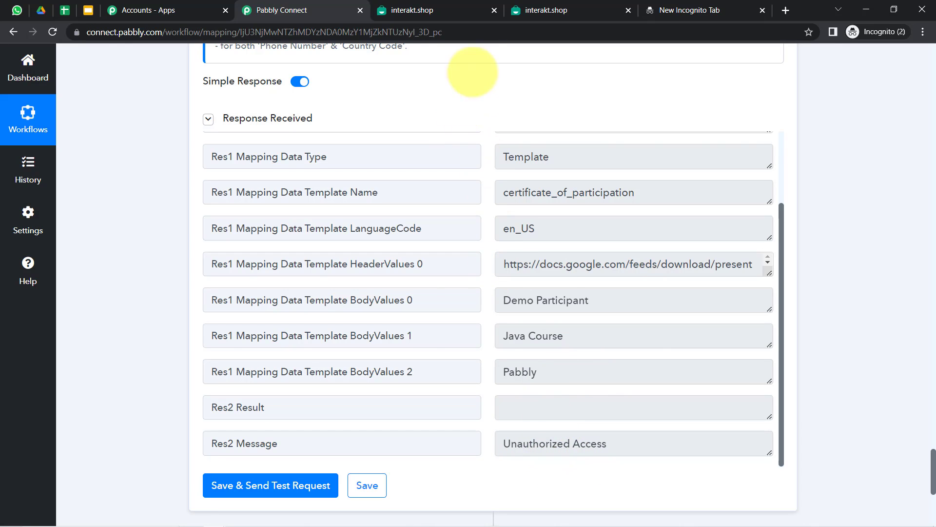
Recheck the Certificate of Participation template in Interakt, including its message content language
{"action": "left_click", "coordinate": [434, 10]}
{"action": "scroll", "coordinate": [168, 244], "scroll_direction": "down", "scroll_amount": 3}
{"action": "scroll", "coordinate": [170, 193], "scroll_direction": "up", "scroll_amount": 5}
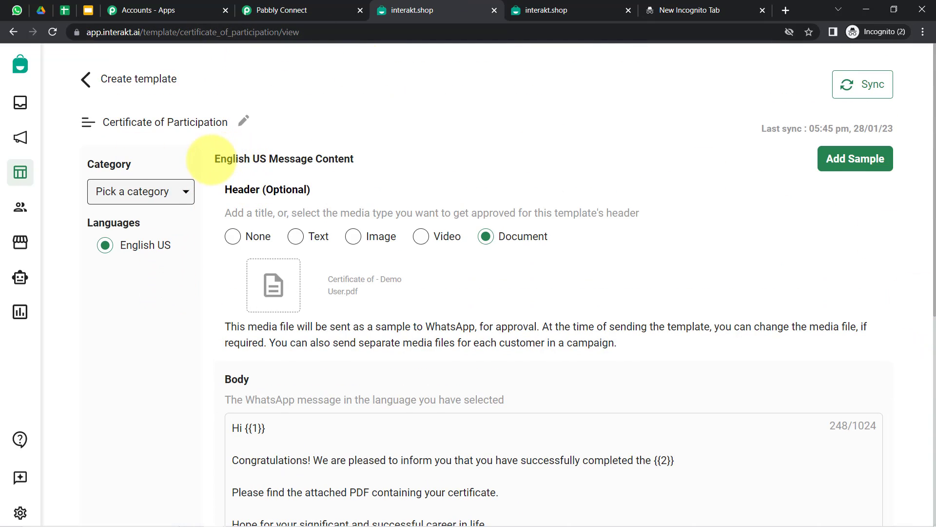
{"action": "left_click_drag", "start_coordinate": [216, 159], "coordinate": [270, 158]}
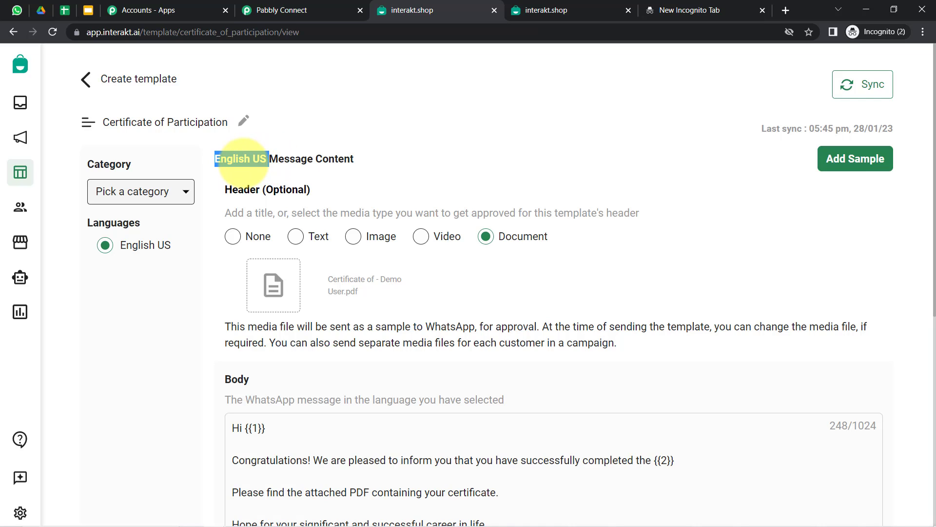
{"action": "left_click", "coordinate": [254, 12]}
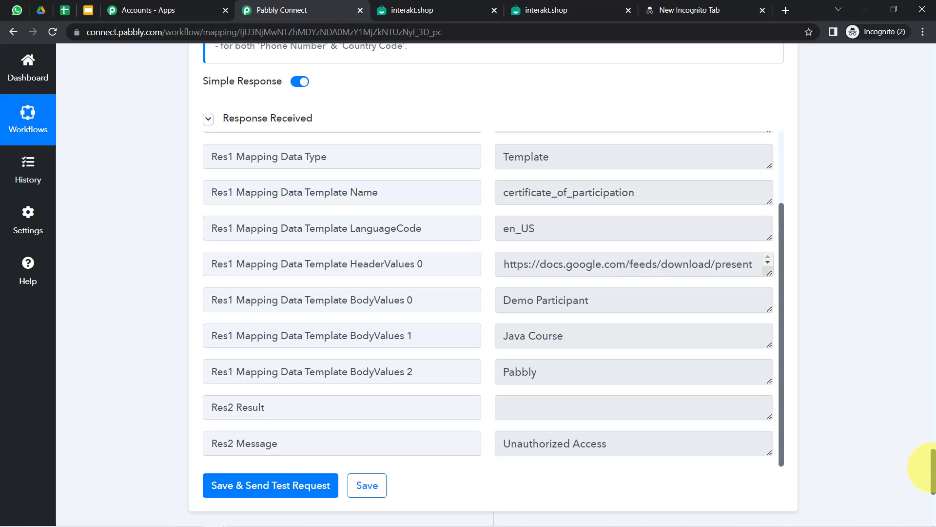
Open the Interakt action's connection settings and choose to add a new connection instead of the existing one
{"action": "left_click_drag", "start_coordinate": [932, 469], "coordinate": [927, 353]}
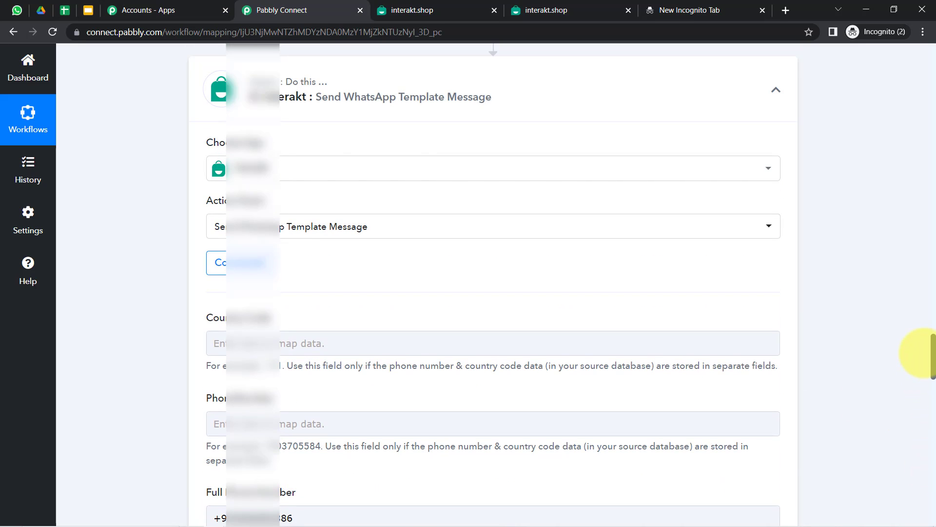
{"action": "left_click", "coordinate": [229, 336]}
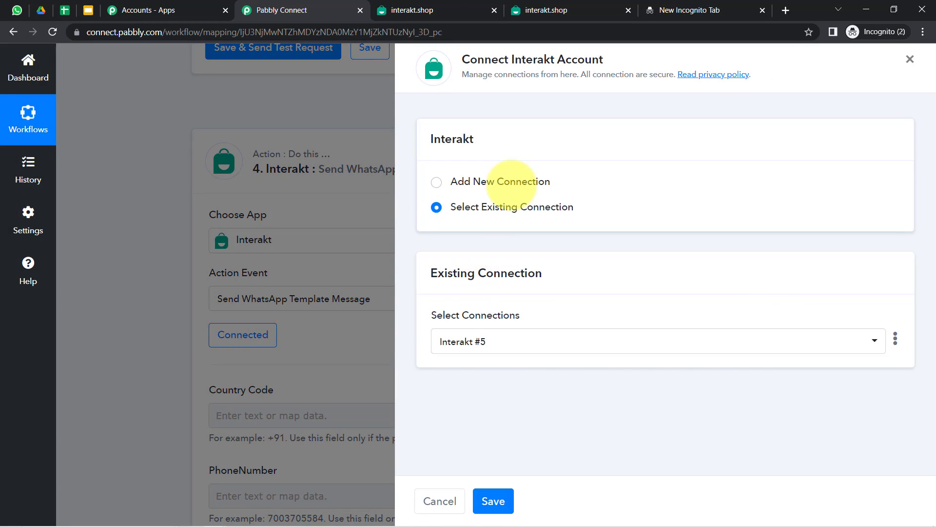
{"action": "left_click", "coordinate": [512, 181]}
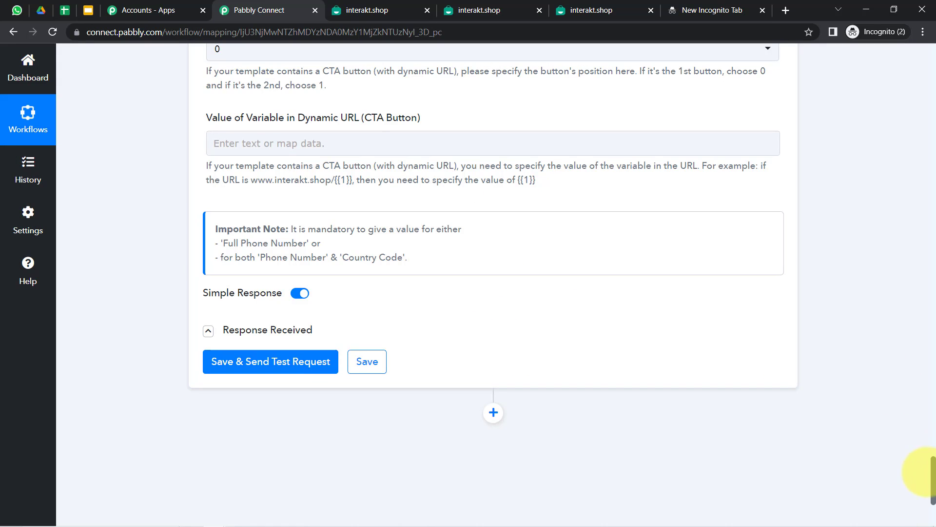
Save the Interakt action and send its test request, and check the Res2 Message in the received response
{"action": "left_click_drag", "start_coordinate": [932, 467], "coordinate": [932, 476]}
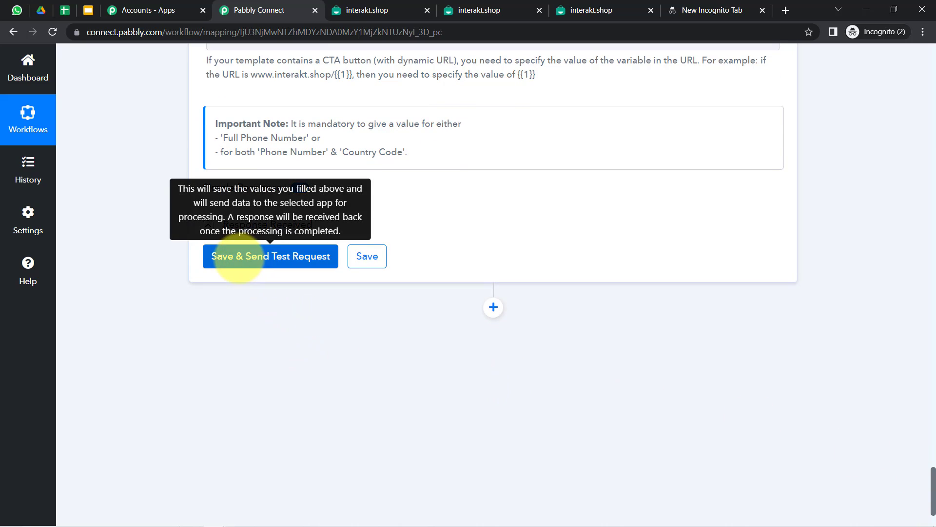
{"action": "left_click", "coordinate": [240, 255]}
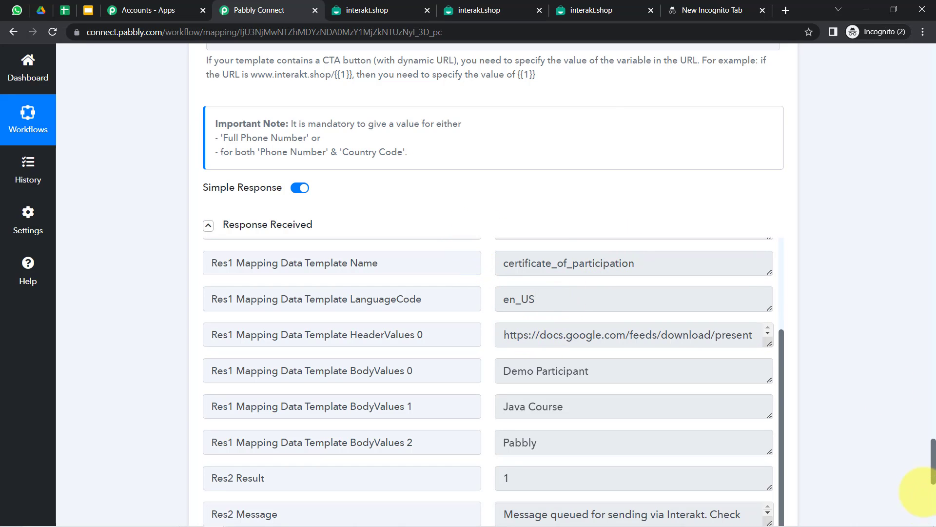
{"action": "left_click_drag", "start_coordinate": [931, 458], "coordinate": [931, 473]}
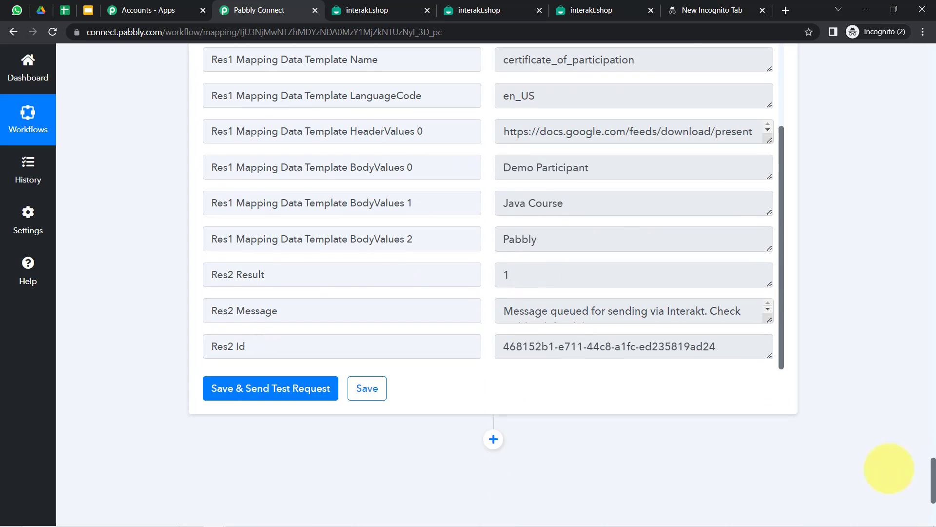
{"action": "left_click_drag", "start_coordinate": [519, 309], "coordinate": [673, 313]}
Reload WhatsApp Web, open the Pabbly Team - Interakt chat and check the participant name, course, attachment note and sign-off in the message
{"action": "left_click", "coordinate": [17, 9]}
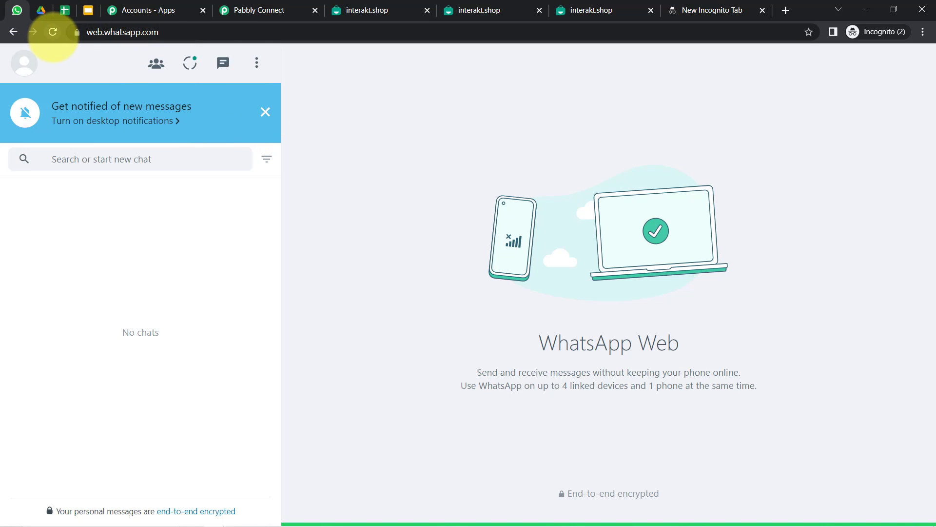
{"action": "left_click", "coordinate": [53, 32]}
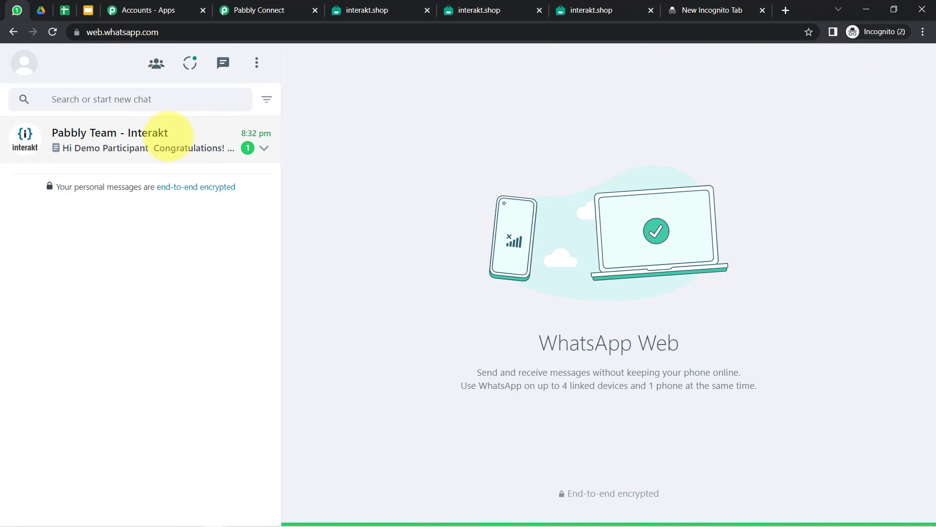
{"action": "left_click", "coordinate": [156, 133]}
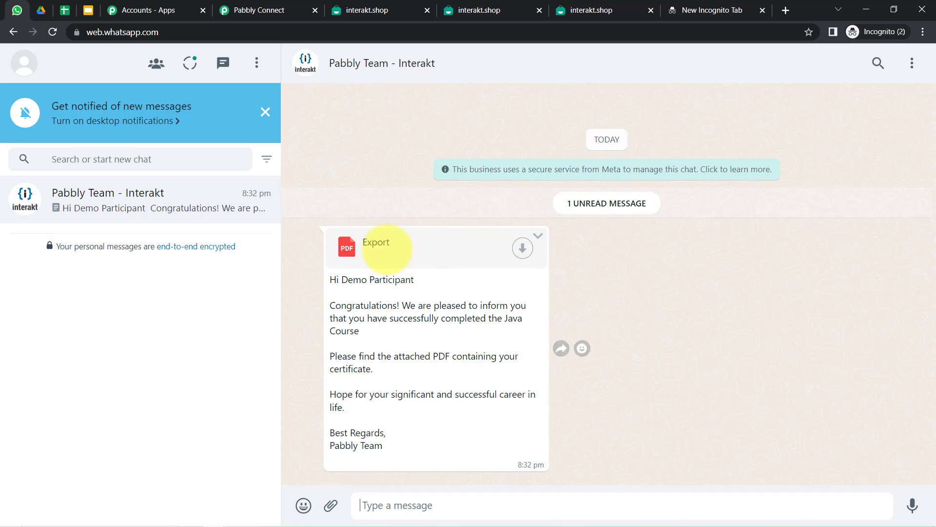
{"action": "left_click_drag", "start_coordinate": [340, 280], "coordinate": [363, 337]}
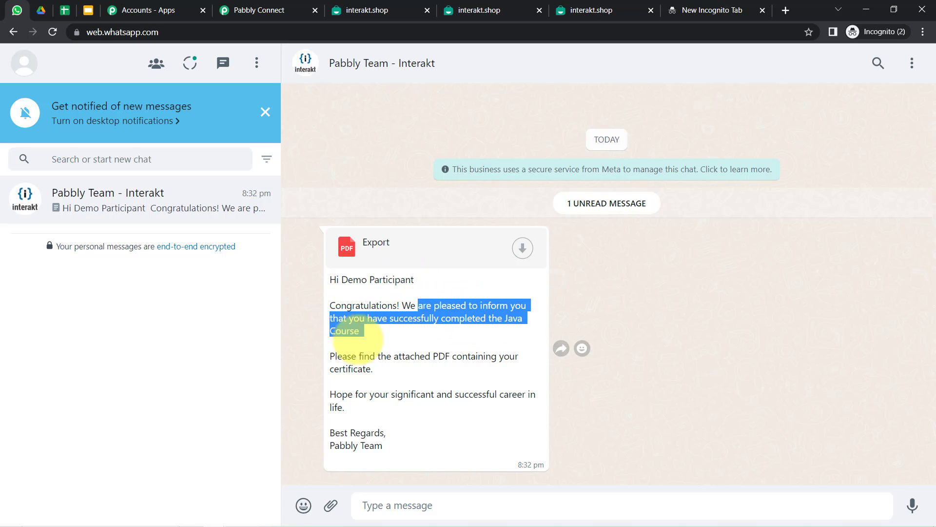
{"action": "left_click", "coordinate": [451, 315]}
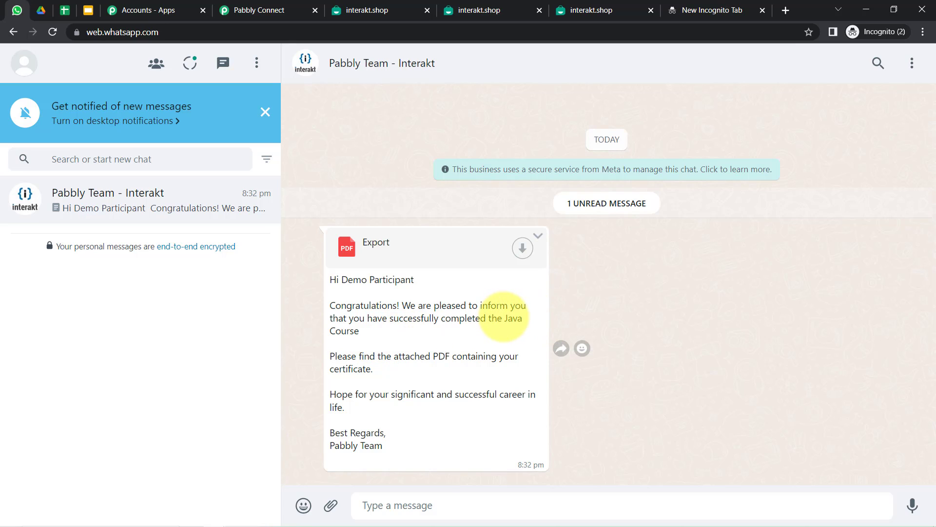
{"action": "left_click_drag", "start_coordinate": [503, 318], "coordinate": [491, 332]}
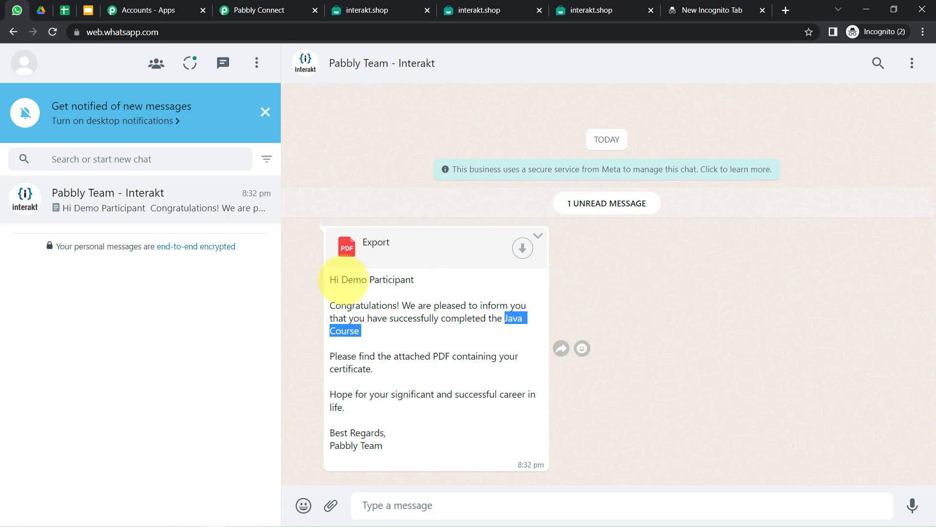
{"action": "left_click_drag", "start_coordinate": [342, 280], "coordinate": [422, 281]}
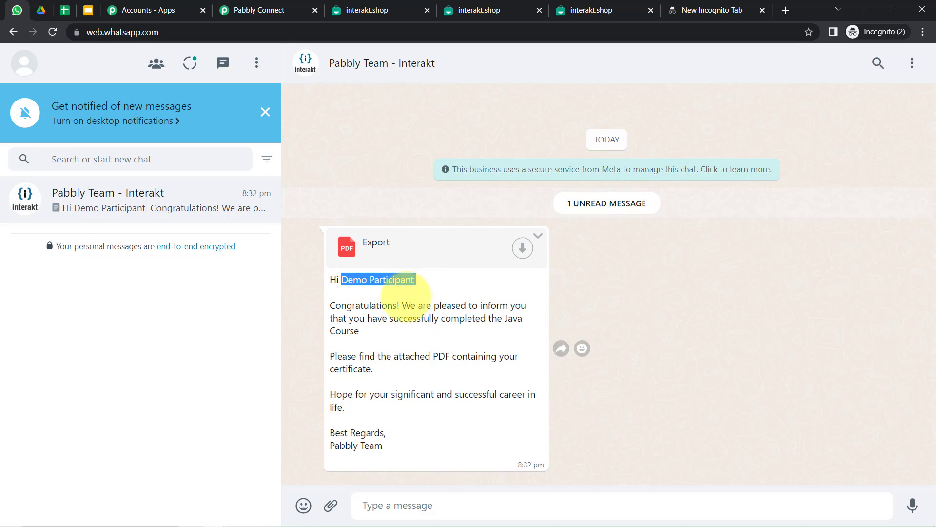
{"action": "left_click_drag", "start_coordinate": [342, 356], "coordinate": [386, 362]}
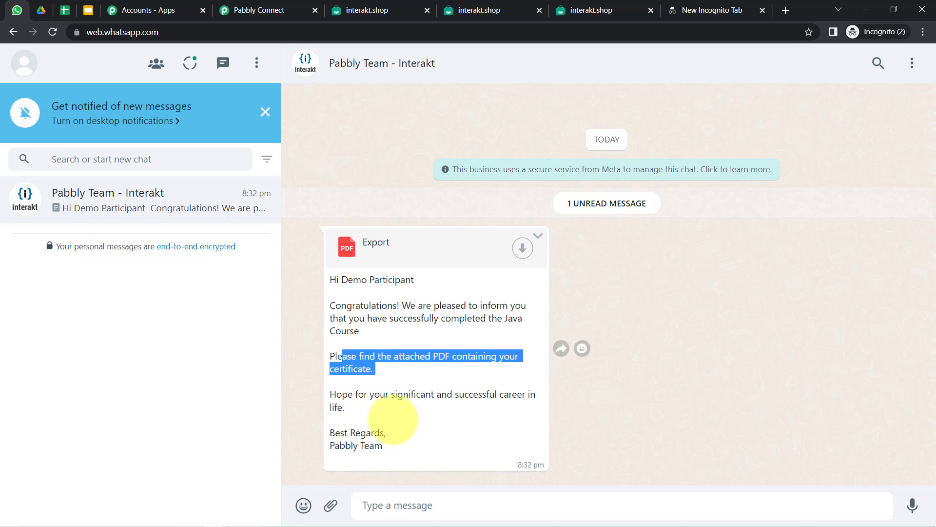
{"action": "left_click_drag", "start_coordinate": [340, 446], "coordinate": [397, 443]}
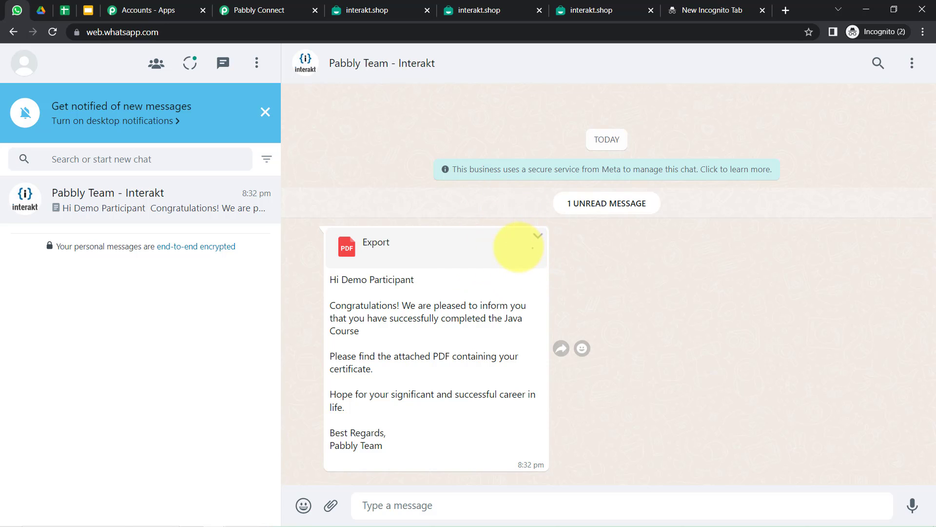
Download the message's PDF attachment as Export into the Desktop's diagram folder and open it
{"action": "left_click", "coordinate": [518, 247]}
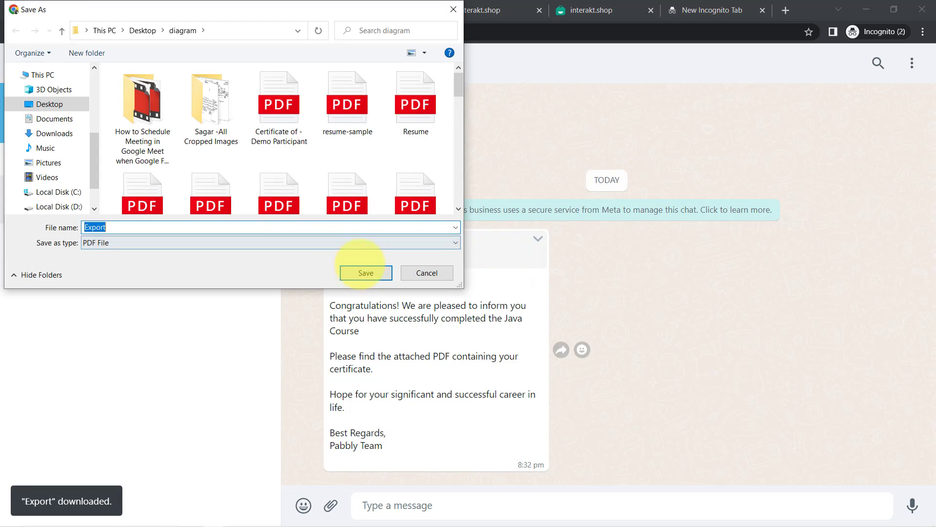
{"action": "left_click", "coordinate": [366, 273]}
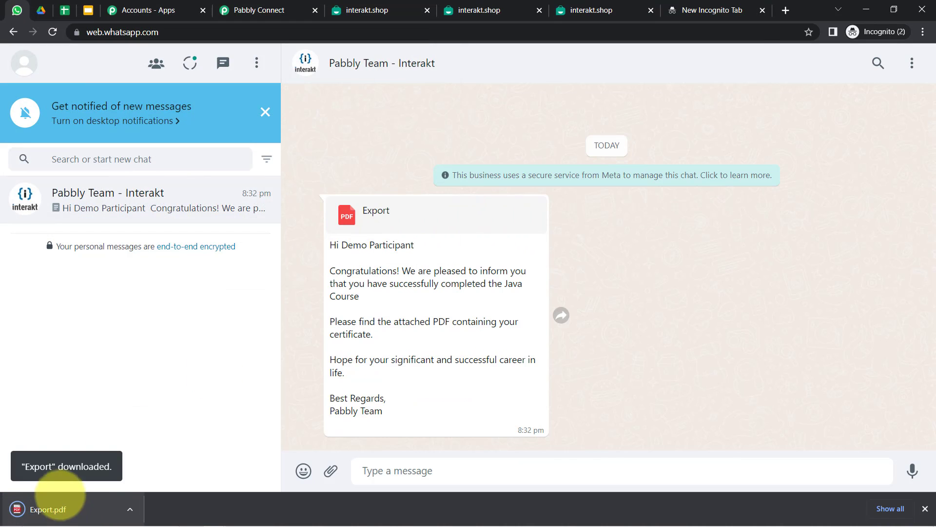
{"action": "left_click", "coordinate": [29, 509]}
Examine the PDF certificate's title, participant name, course, date and issuing company
{"action": "left_click_drag", "start_coordinate": [439, 238], "coordinate": [665, 239]}
{"action": "left_click_drag", "start_coordinate": [511, 296], "coordinate": [648, 299]}
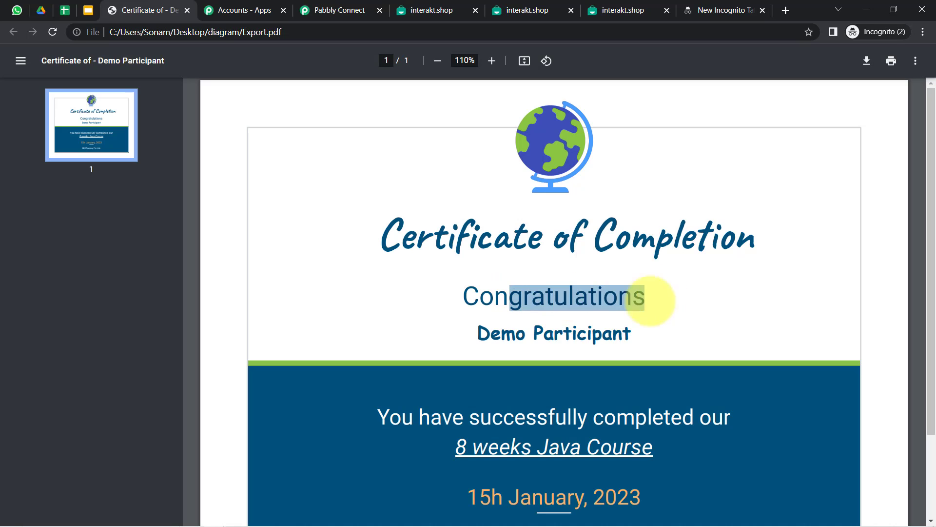
{"action": "left_click_drag", "start_coordinate": [534, 333], "coordinate": [612, 332]}
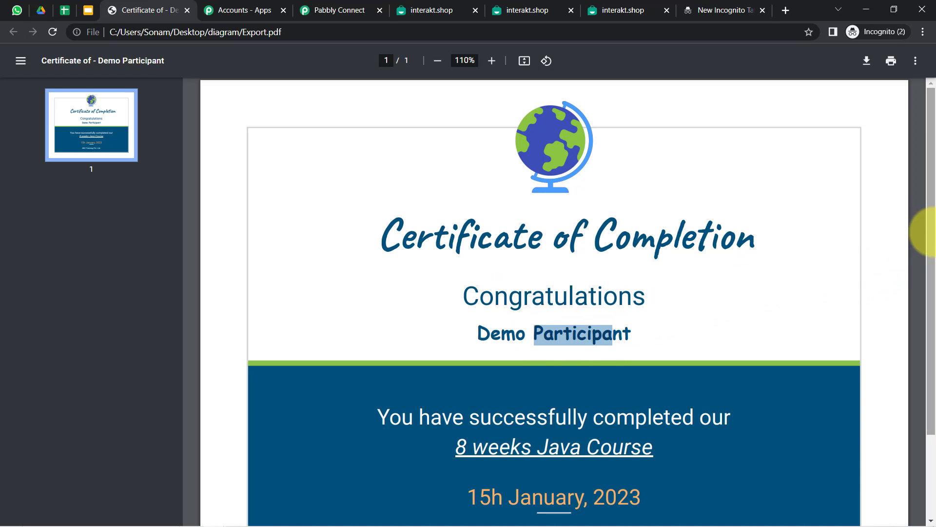
{"action": "left_click_drag", "start_coordinate": [927, 261], "coordinate": [925, 317]}
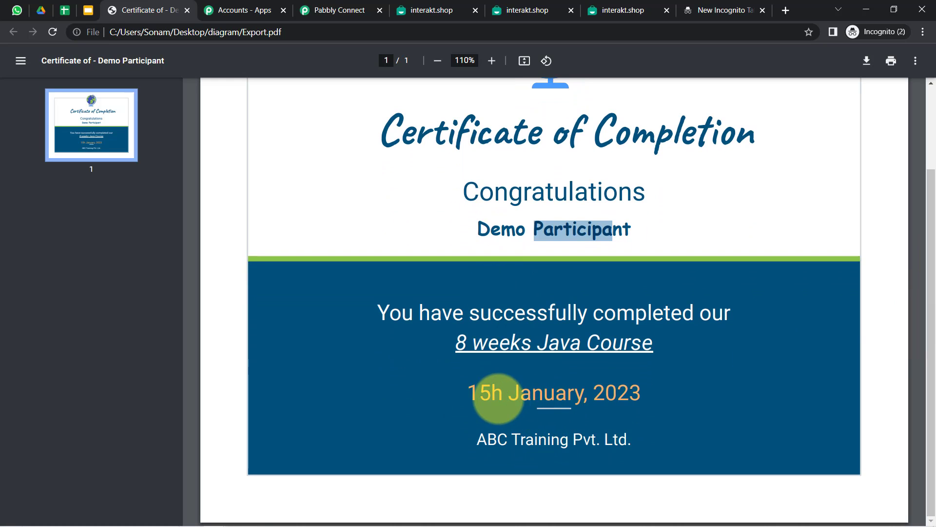
{"action": "left_click", "coordinate": [498, 397]}
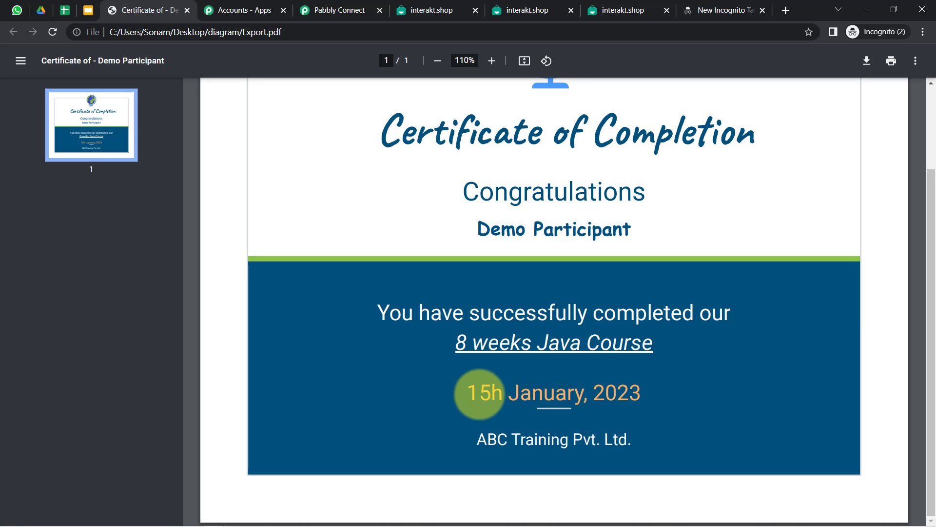
{"action": "left_click_drag", "start_coordinate": [479, 394], "coordinate": [634, 401]}
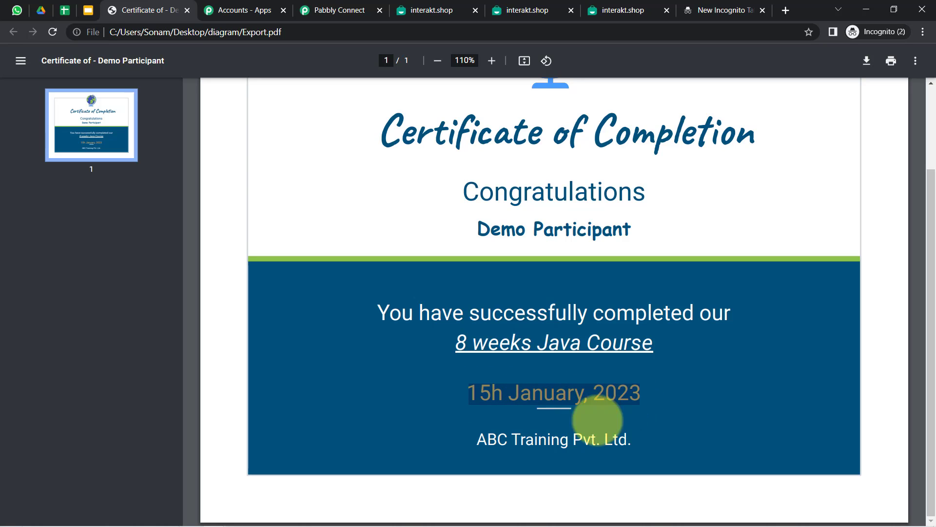
{"action": "left_click_drag", "start_coordinate": [480, 440], "coordinate": [630, 438]}
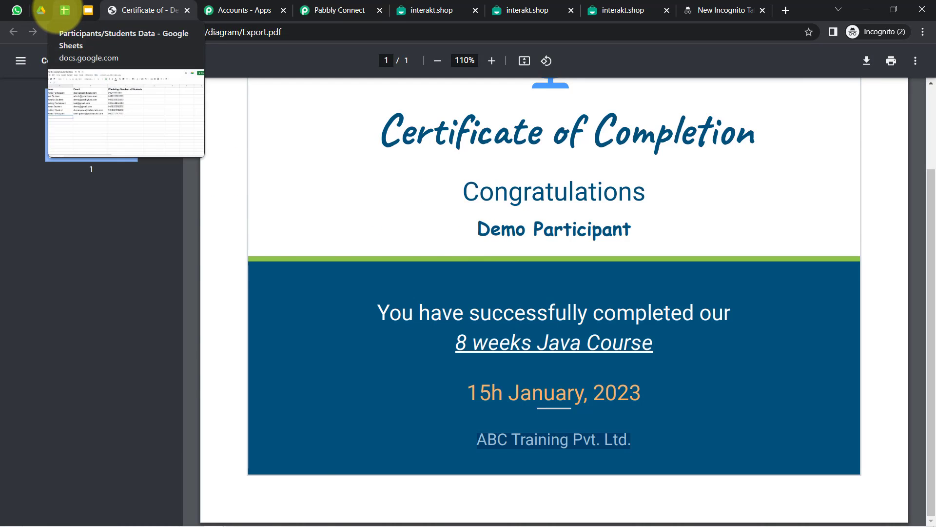
Review the Name, Email and WhatsApp Number of Students columns in the Participants/Students Data spreadsheet
{"action": "left_click", "coordinate": [64, 11]}
{"action": "left_click", "coordinate": [277, 359]}
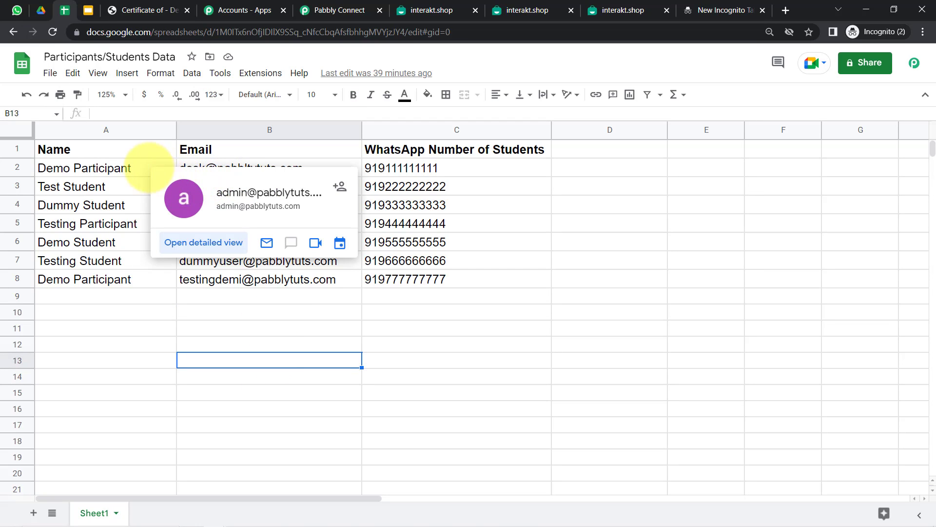
{"action": "left_click", "coordinate": [140, 130]}
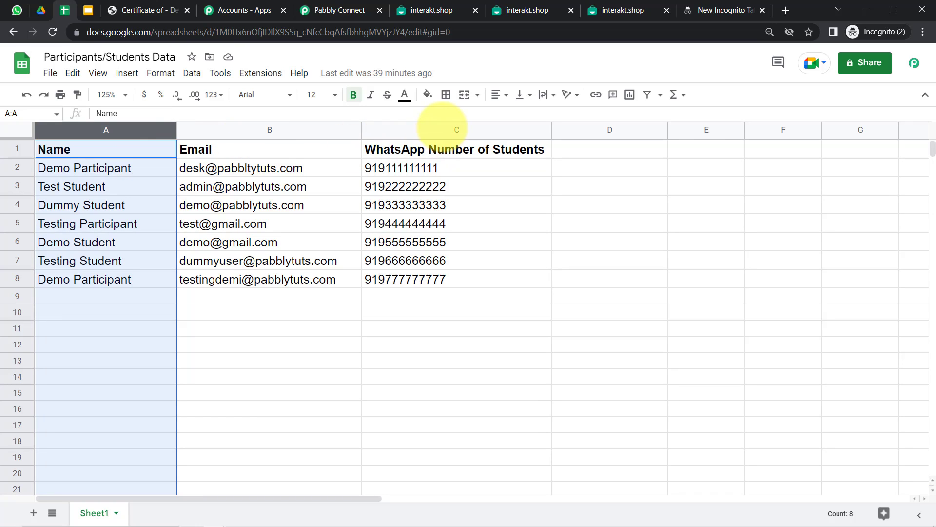
{"action": "left_click", "coordinate": [442, 128]}
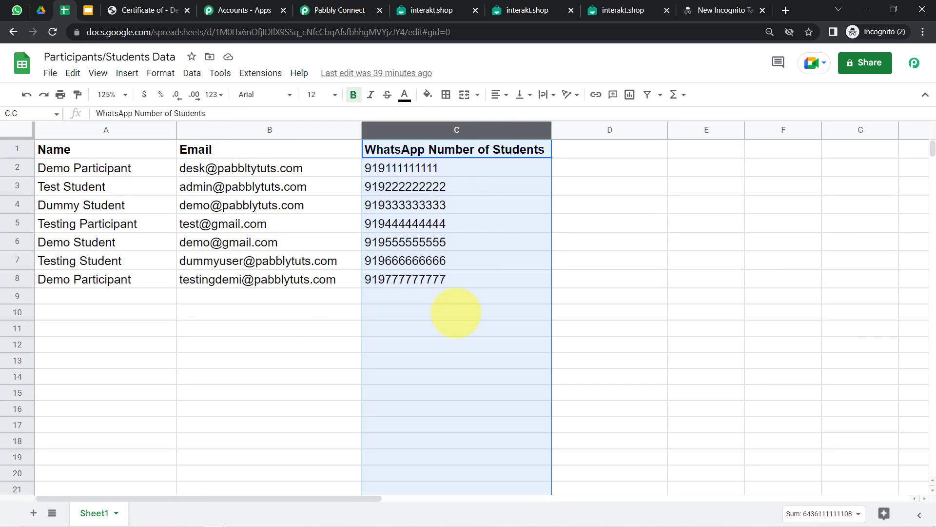
{"action": "left_click", "coordinate": [274, 326]}
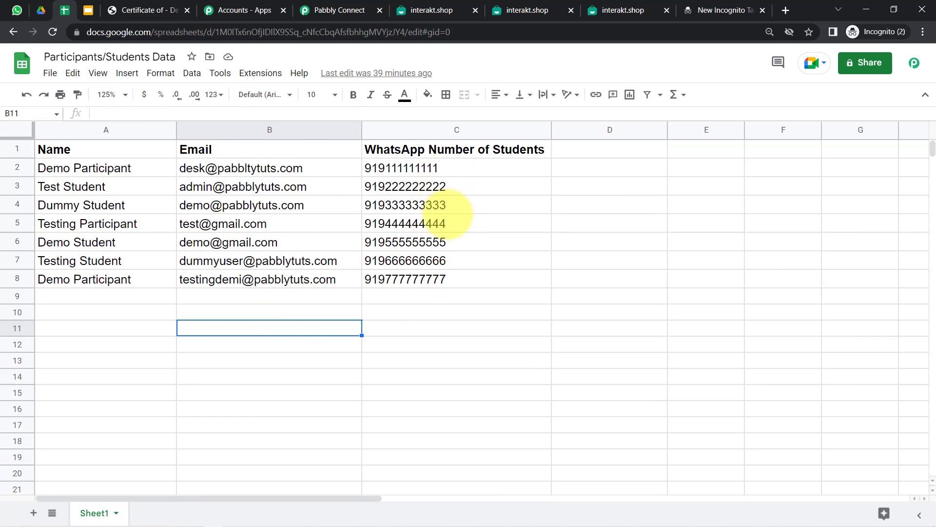
{"action": "left_click_drag", "start_coordinate": [445, 169], "coordinate": [434, 299]}
{"action": "left_click", "coordinate": [305, 339]}
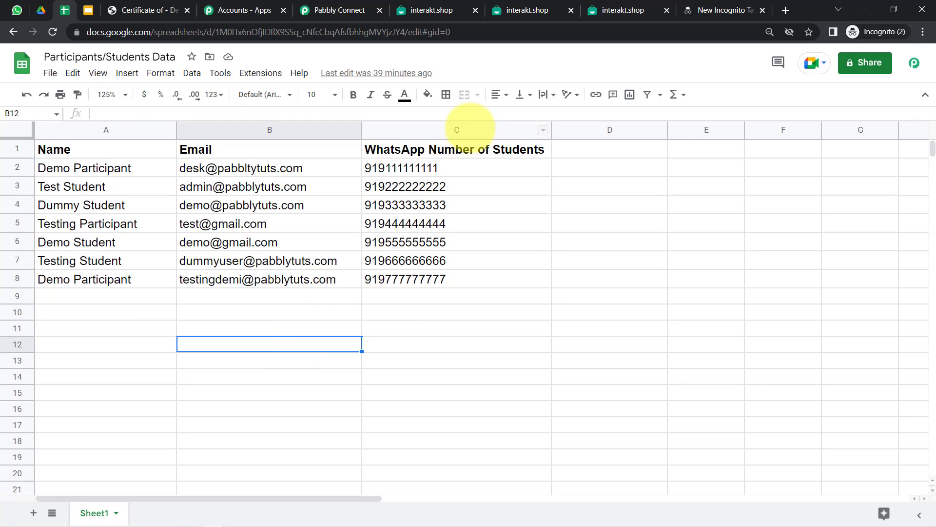
{"action": "left_click", "coordinate": [457, 129]}
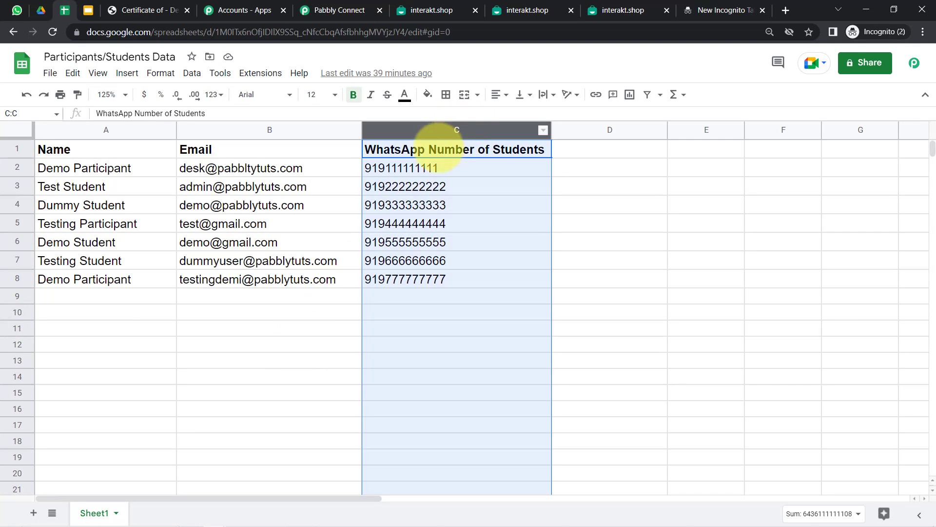
{"action": "left_click", "coordinate": [252, 222]}
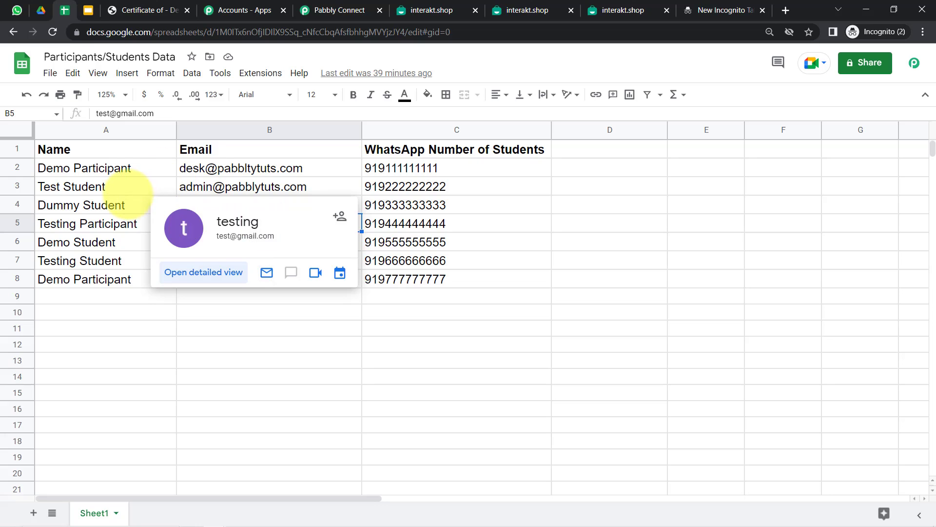
{"action": "left_click", "coordinate": [122, 190]}
{"action": "left_click", "coordinate": [226, 187]}
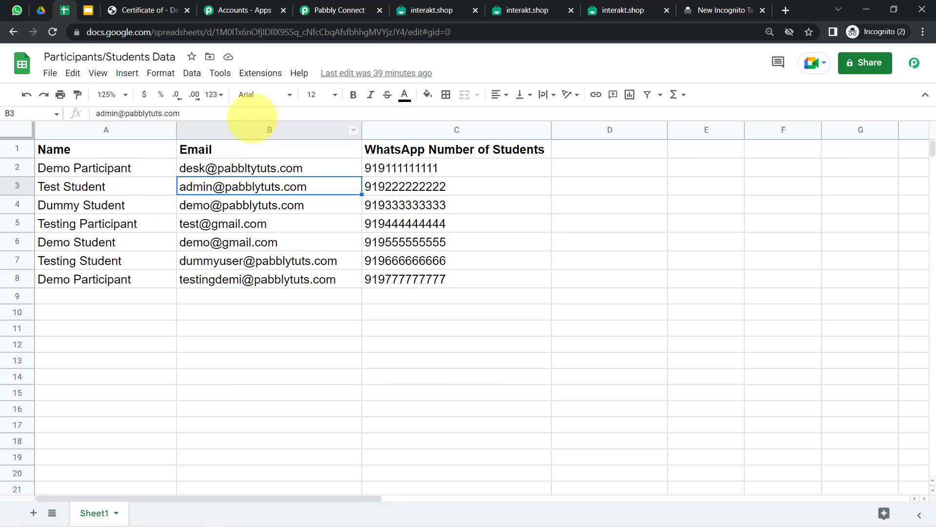
Send all rows of the spreadsheet to the workflow with the Pabbly Connect Webhooks extension's Send All Data command
{"action": "left_click", "coordinate": [260, 73]}
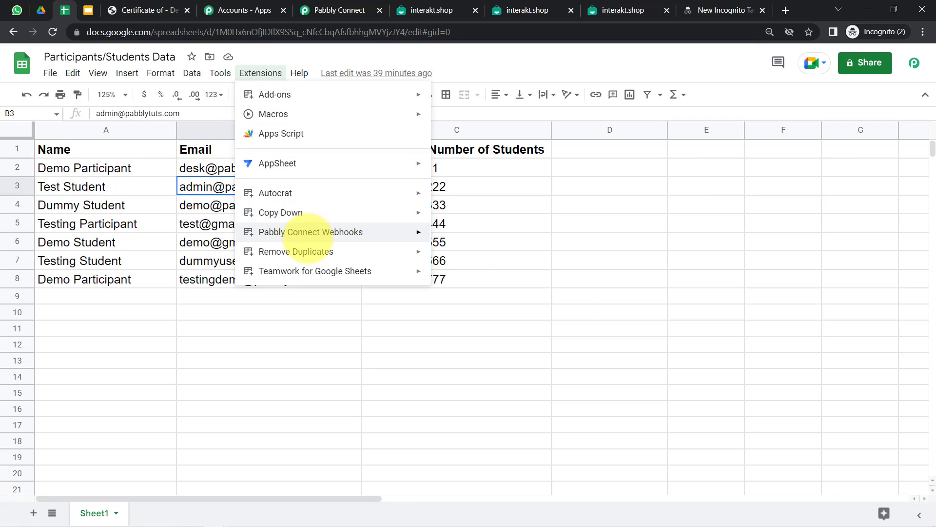
{"action": "mouse_move", "coordinate": [328, 232]}
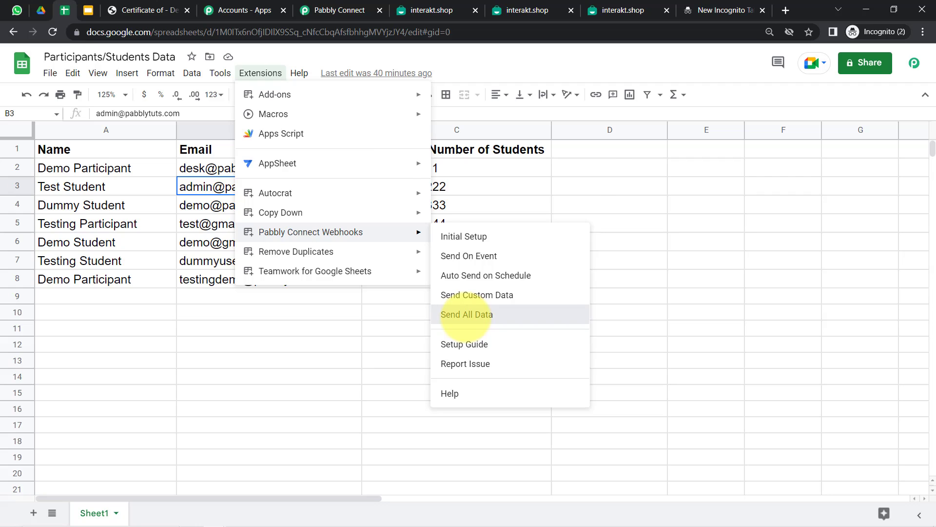
{"action": "left_click", "coordinate": [466, 315]}
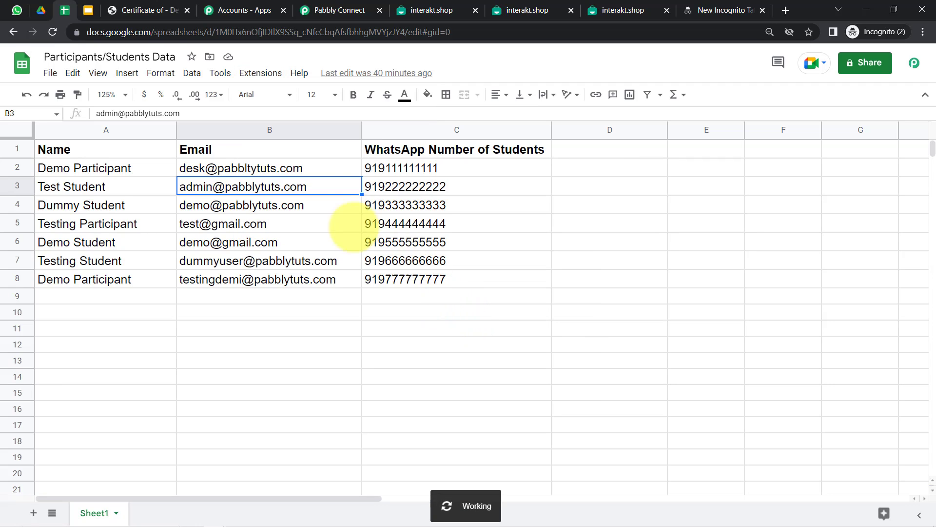
Look through the certificates in Google Drive's New Certificates folder, and check the Interakt chat in WhatsApp Web for the students' messages
{"action": "left_click", "coordinate": [41, 10]}
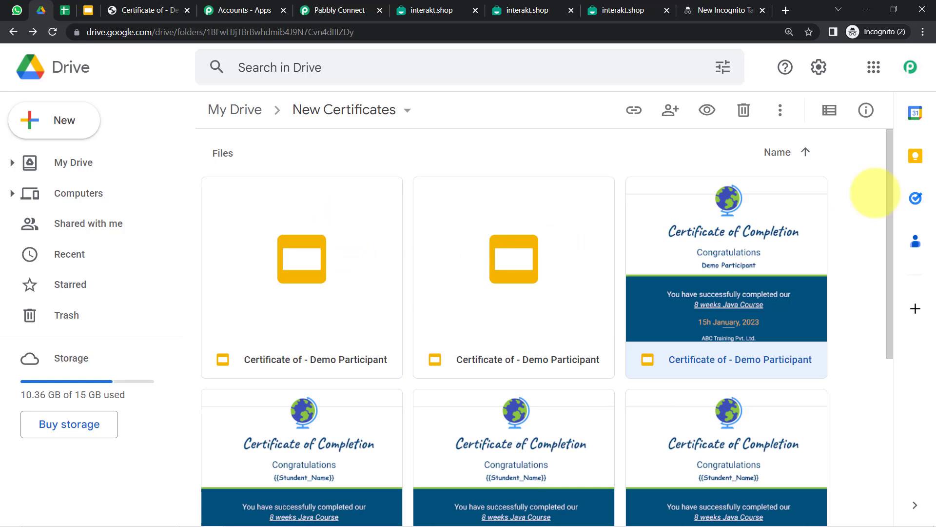
{"action": "scroll", "coordinate": [873, 342], "scroll_direction": "down", "scroll_amount": 5}
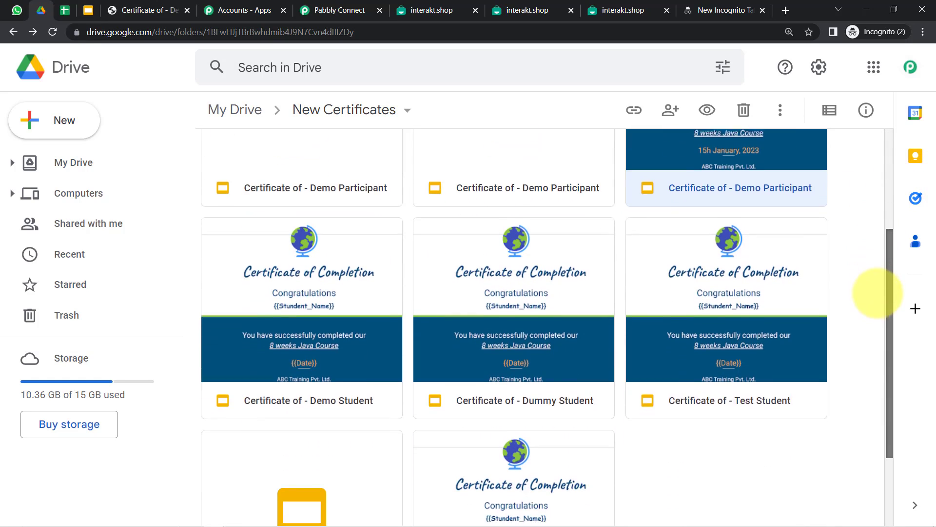
{"action": "left_click_drag", "start_coordinate": [881, 354], "coordinate": [883, 153]}
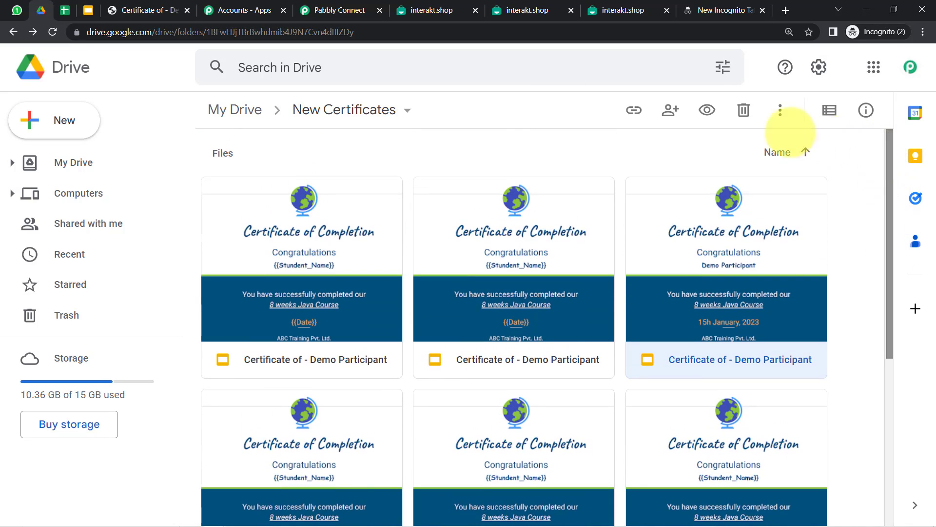
{"action": "left_click", "coordinate": [17, 10]}
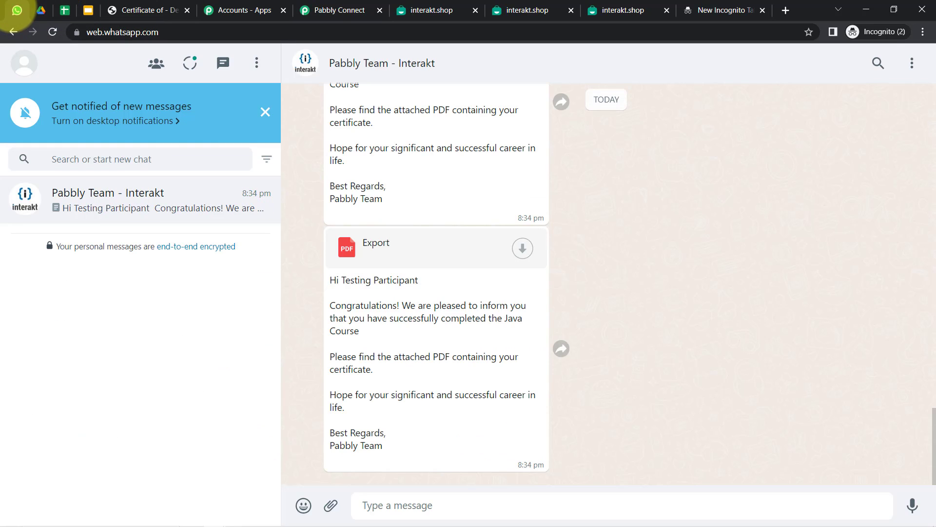
Read through the certificate messages in WhatsApp Web's Interakt chat, and check the student rows in the Participants/Students Data spreadsheet
{"action": "scroll", "coordinate": [768, 331], "scroll_direction": "down", "scroll_amount": 10}
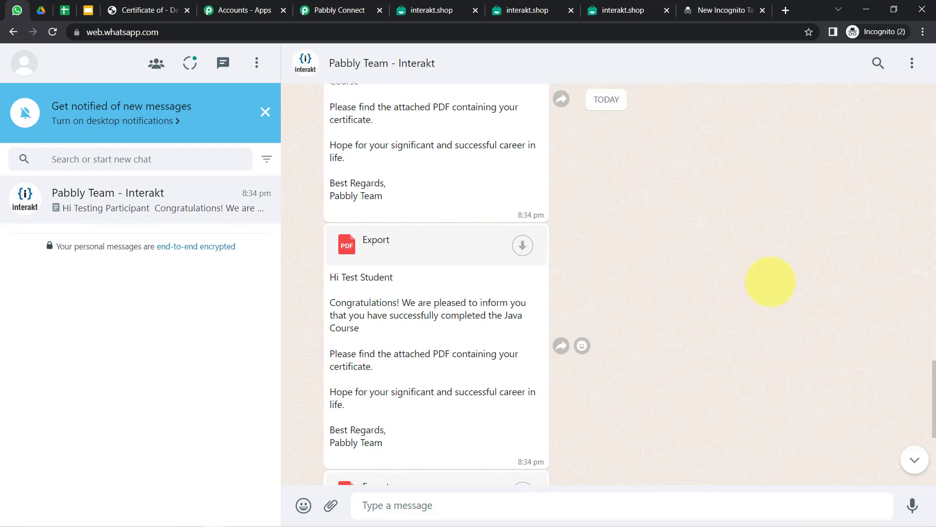
{"action": "scroll", "coordinate": [773, 293], "scroll_direction": "up", "scroll_amount": 3}
{"action": "scroll", "coordinate": [776, 273], "scroll_direction": "up", "scroll_amount": 6}
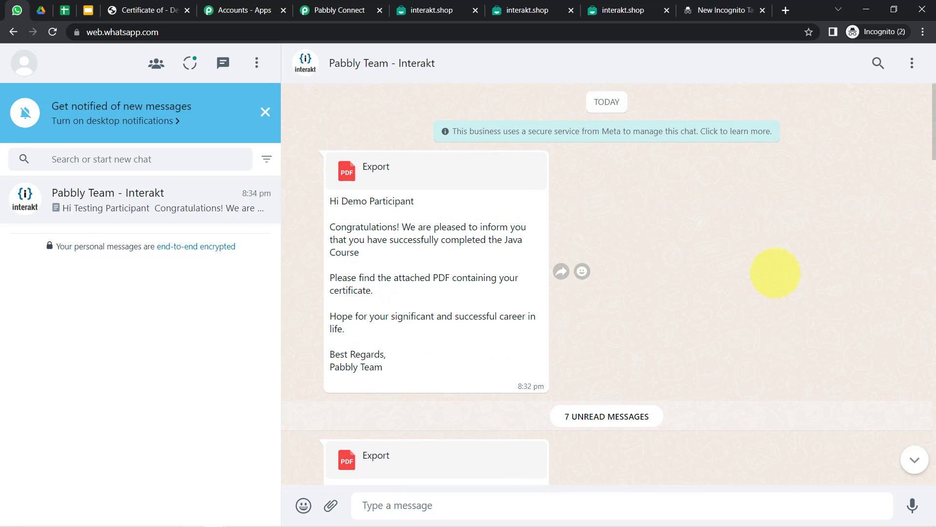
{"action": "scroll", "coordinate": [909, 135], "scroll_direction": "down", "scroll_amount": 6}
{"action": "scroll", "coordinate": [910, 157], "scroll_direction": "up", "scroll_amount": 6}
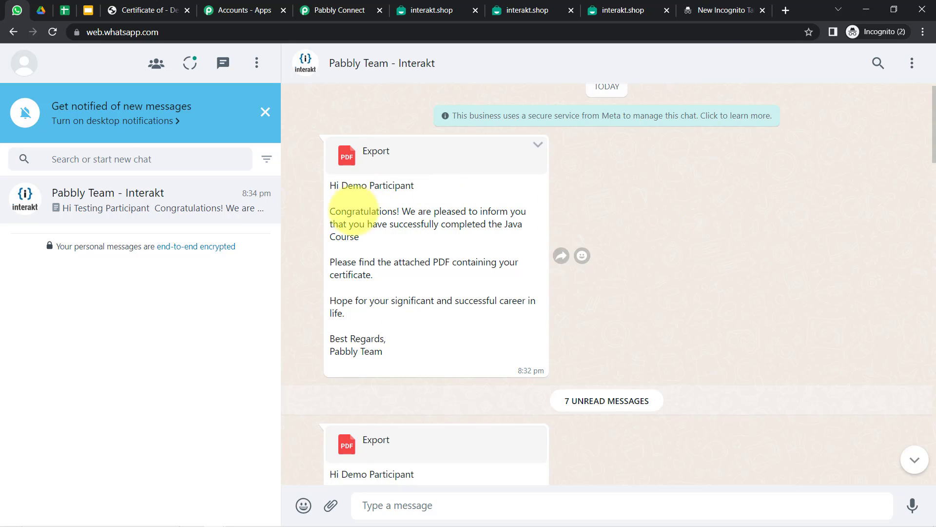
{"action": "left_click", "coordinate": [65, 11]}
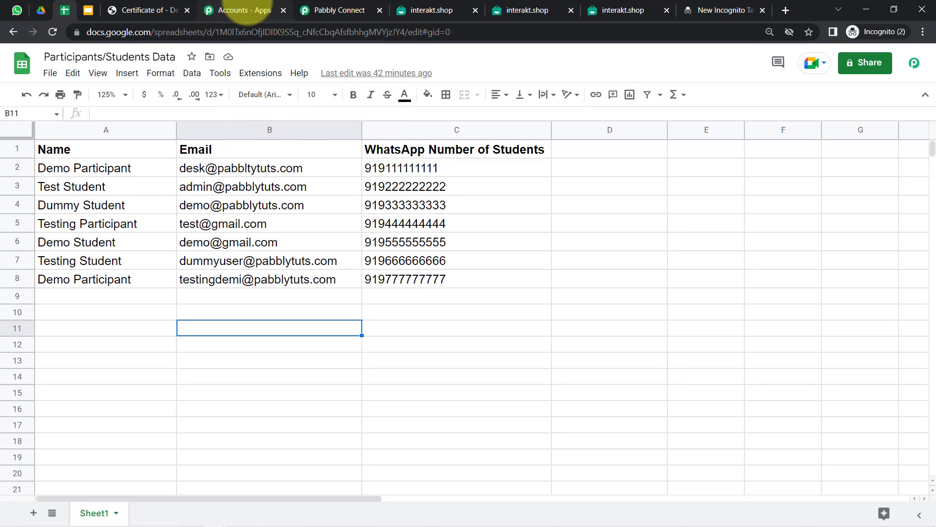
Switch to the Pabbly Connect workflow and collapse its Google Sheets, Google Slides, Google Drive and Interakt steps
{"action": "left_click", "coordinate": [332, 10]}
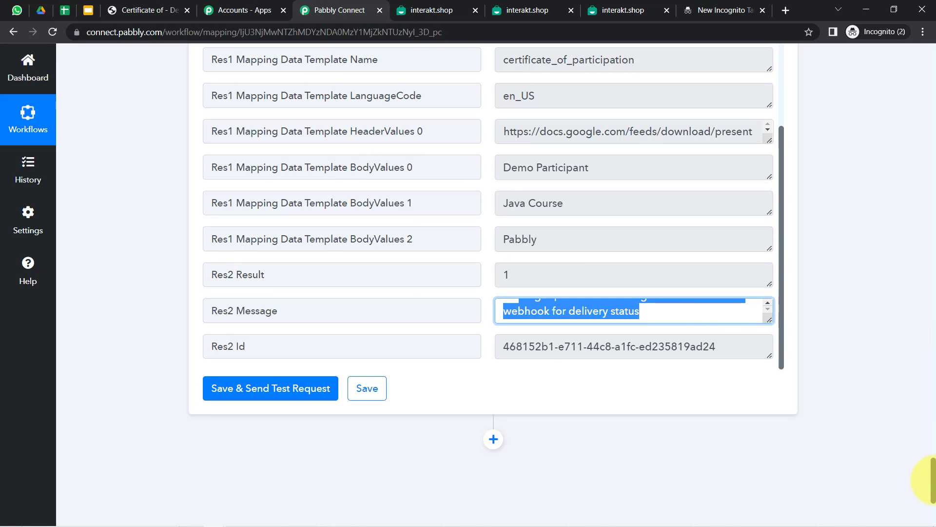
{"action": "left_click_drag", "start_coordinate": [924, 364], "coordinate": [911, 43]}
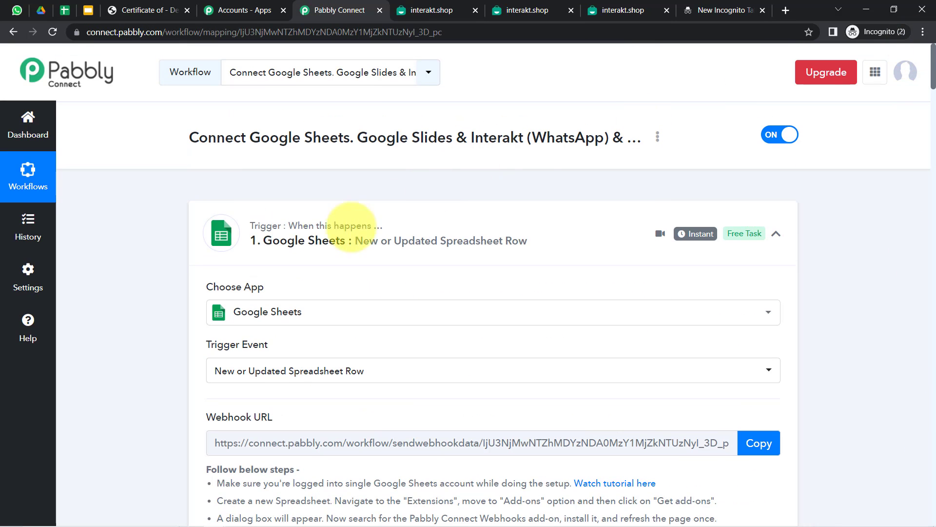
{"action": "left_click", "coordinate": [326, 237]}
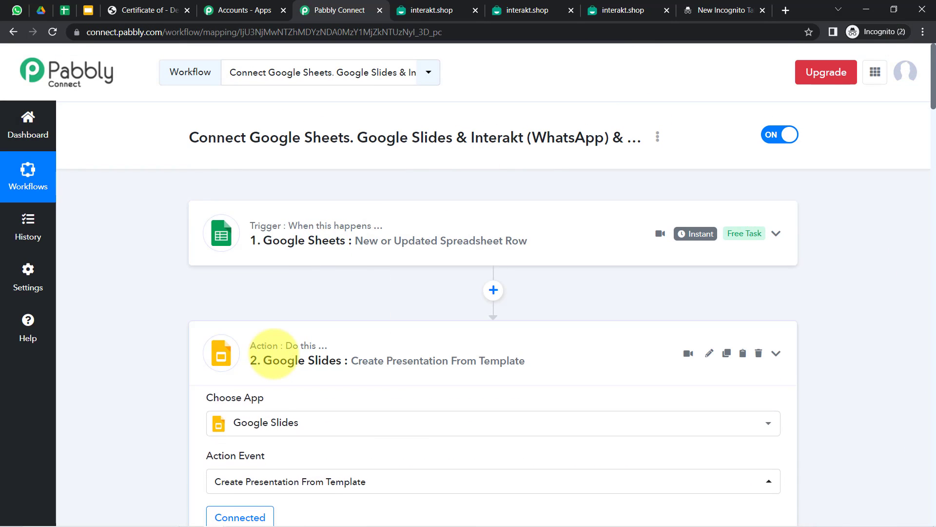
{"action": "left_click", "coordinate": [261, 345]}
{"action": "left_click", "coordinate": [258, 468]}
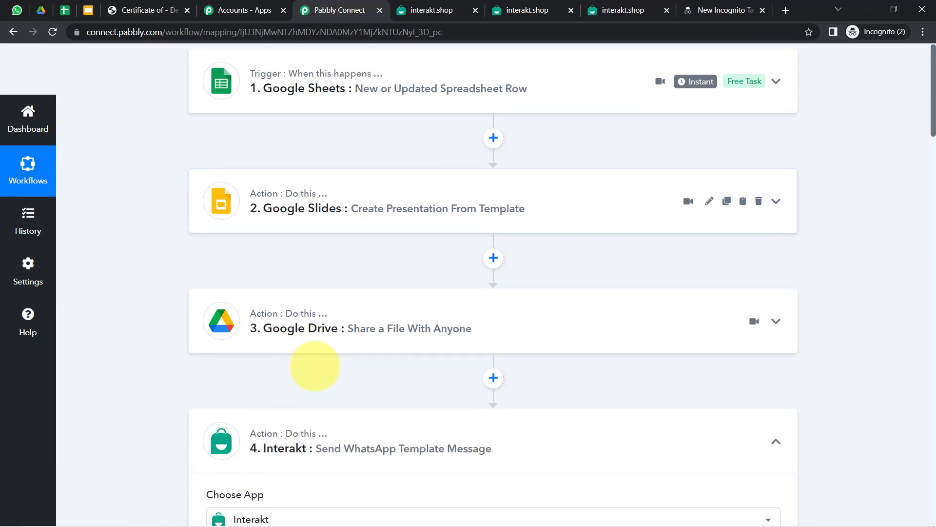
{"action": "left_click", "coordinate": [292, 398]}
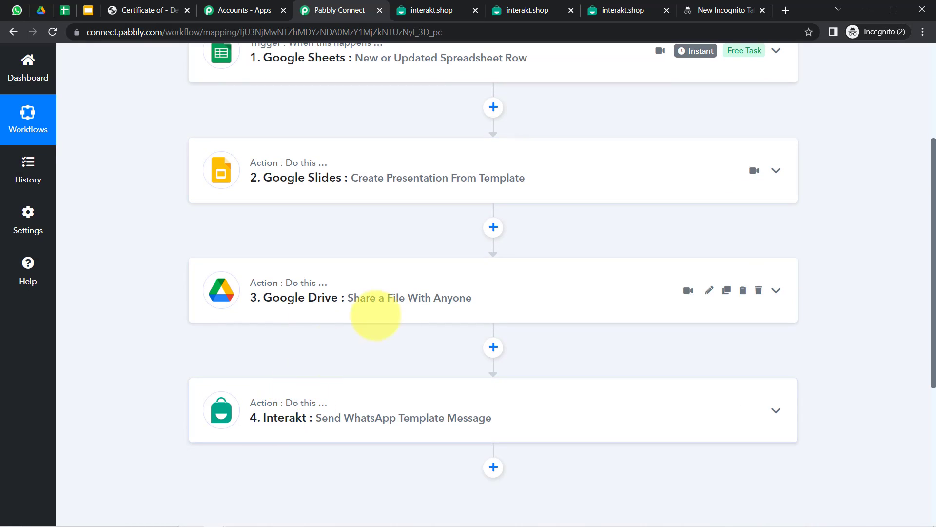
Open the workflow's Share option and select the whole share link
{"action": "left_click_drag", "start_coordinate": [932, 251], "coordinate": [930, 116]}
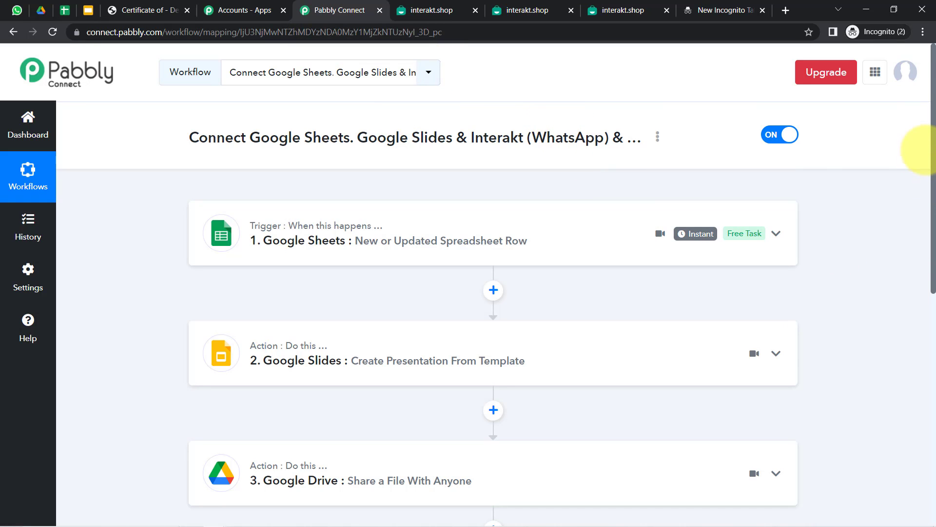
{"action": "left_click_drag", "start_coordinate": [932, 149], "coordinate": [930, 184]}
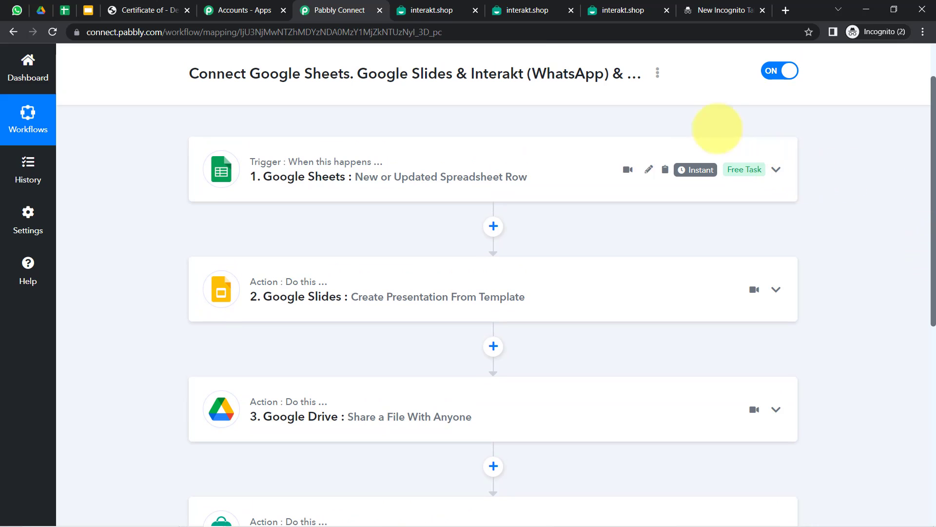
{"action": "left_click", "coordinate": [658, 72]}
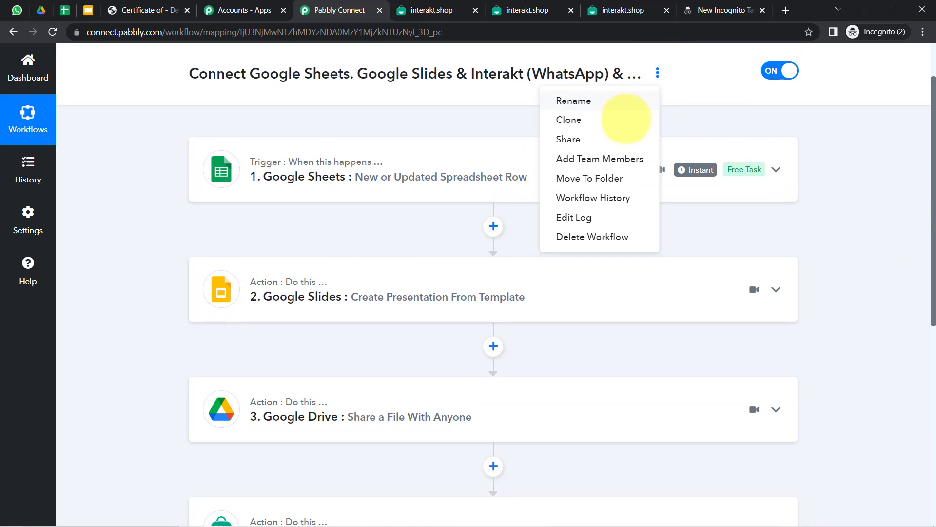
{"action": "left_click", "coordinate": [605, 136]}
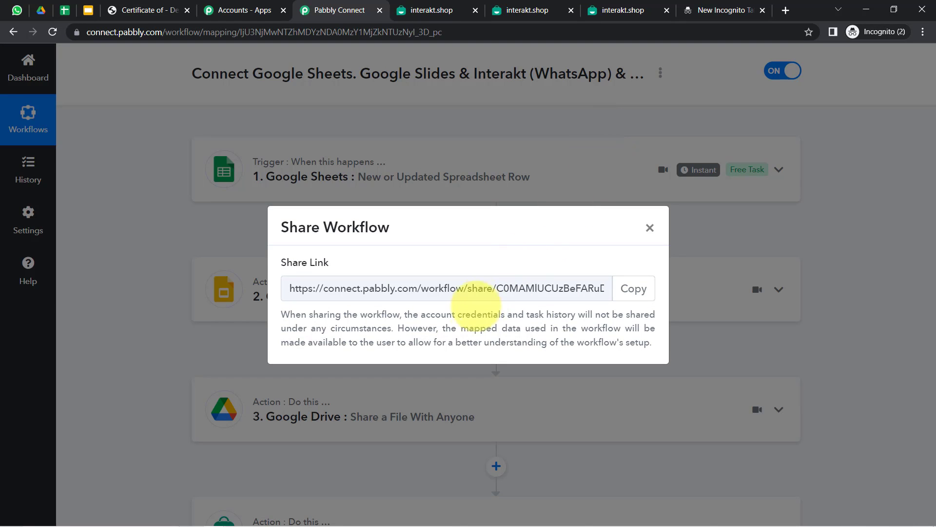
{"action": "left_click", "coordinate": [461, 288]}
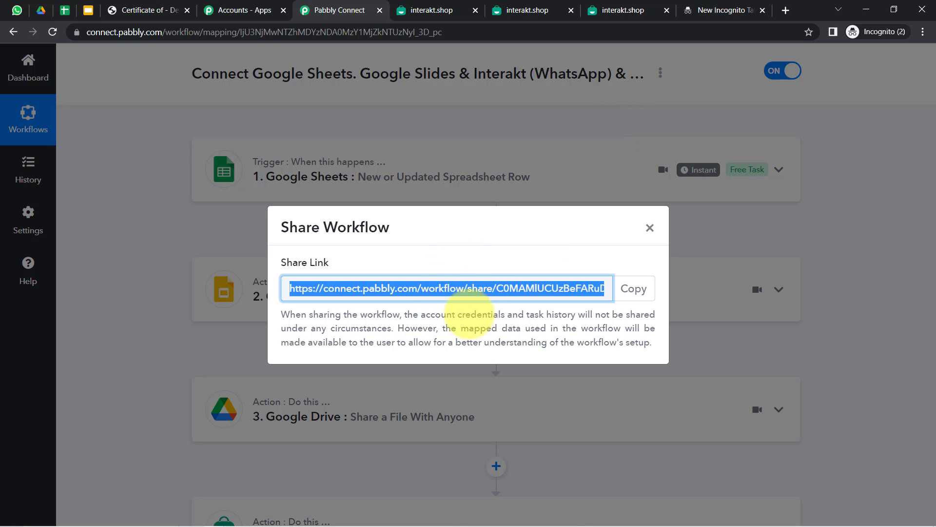